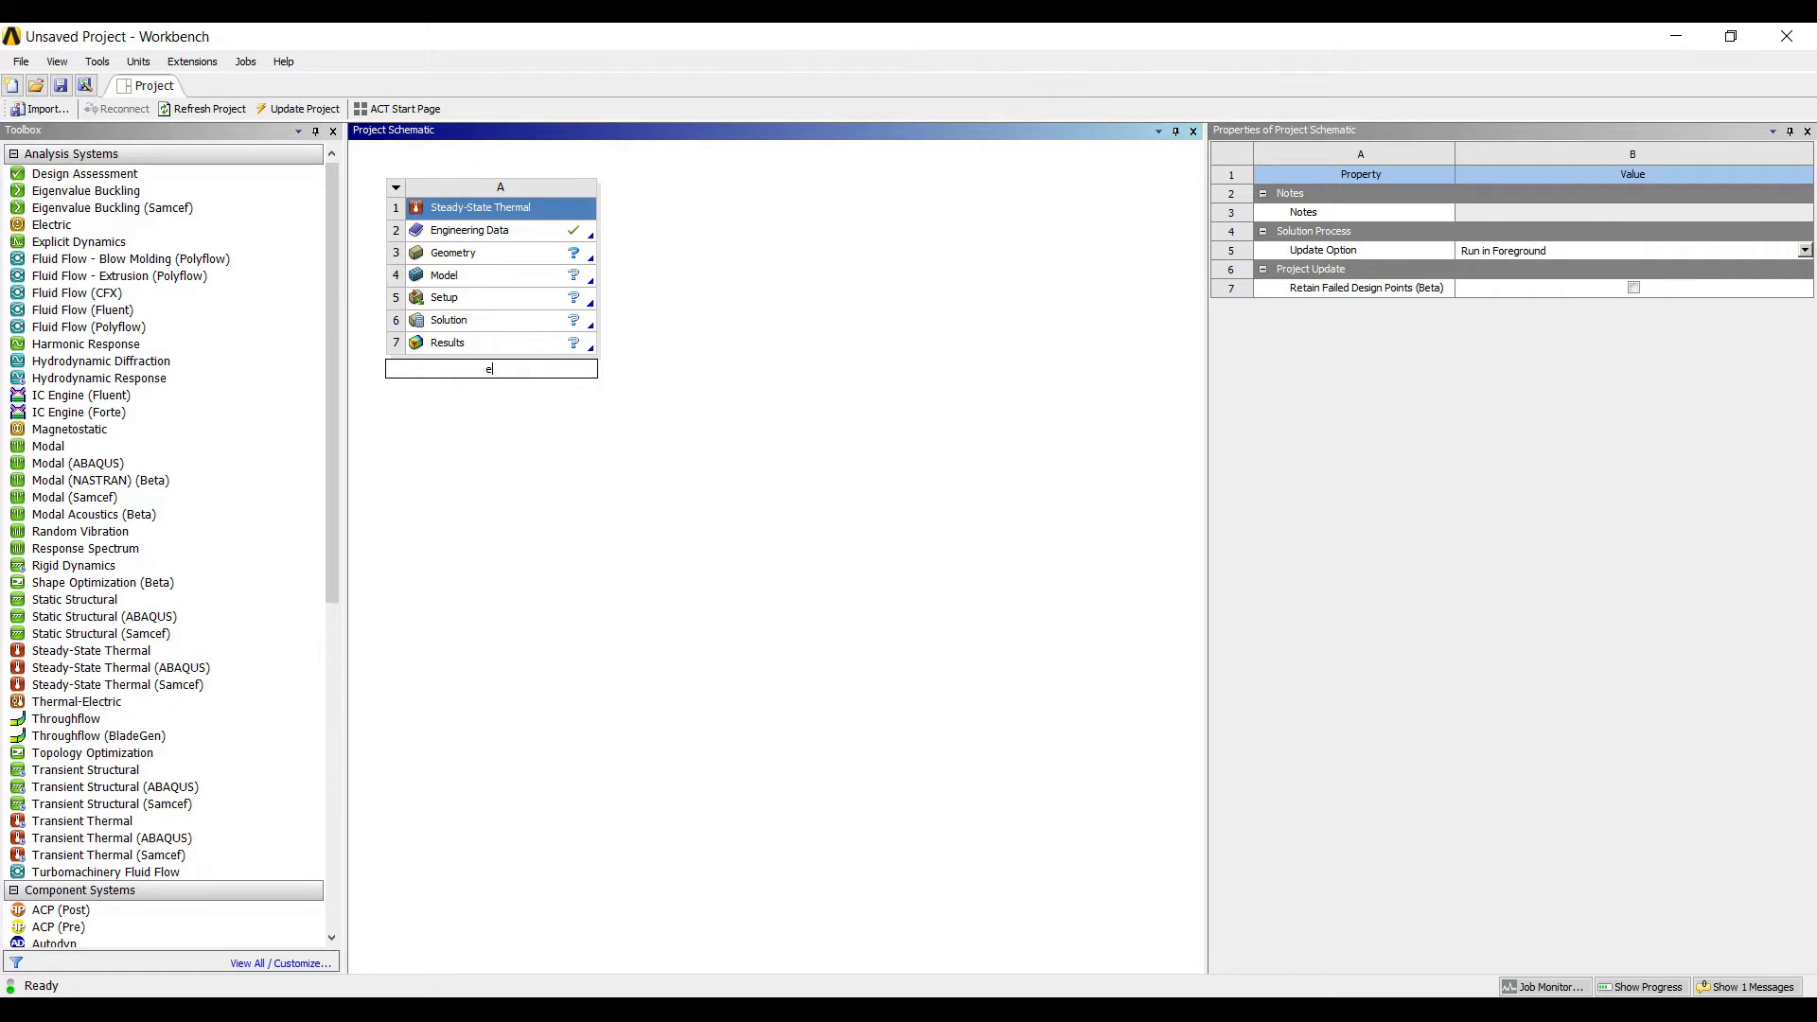
Step: Name the Steady-State Thermal system "annular fin"
key(BackSpace)
text(annular fin)
key(Return)
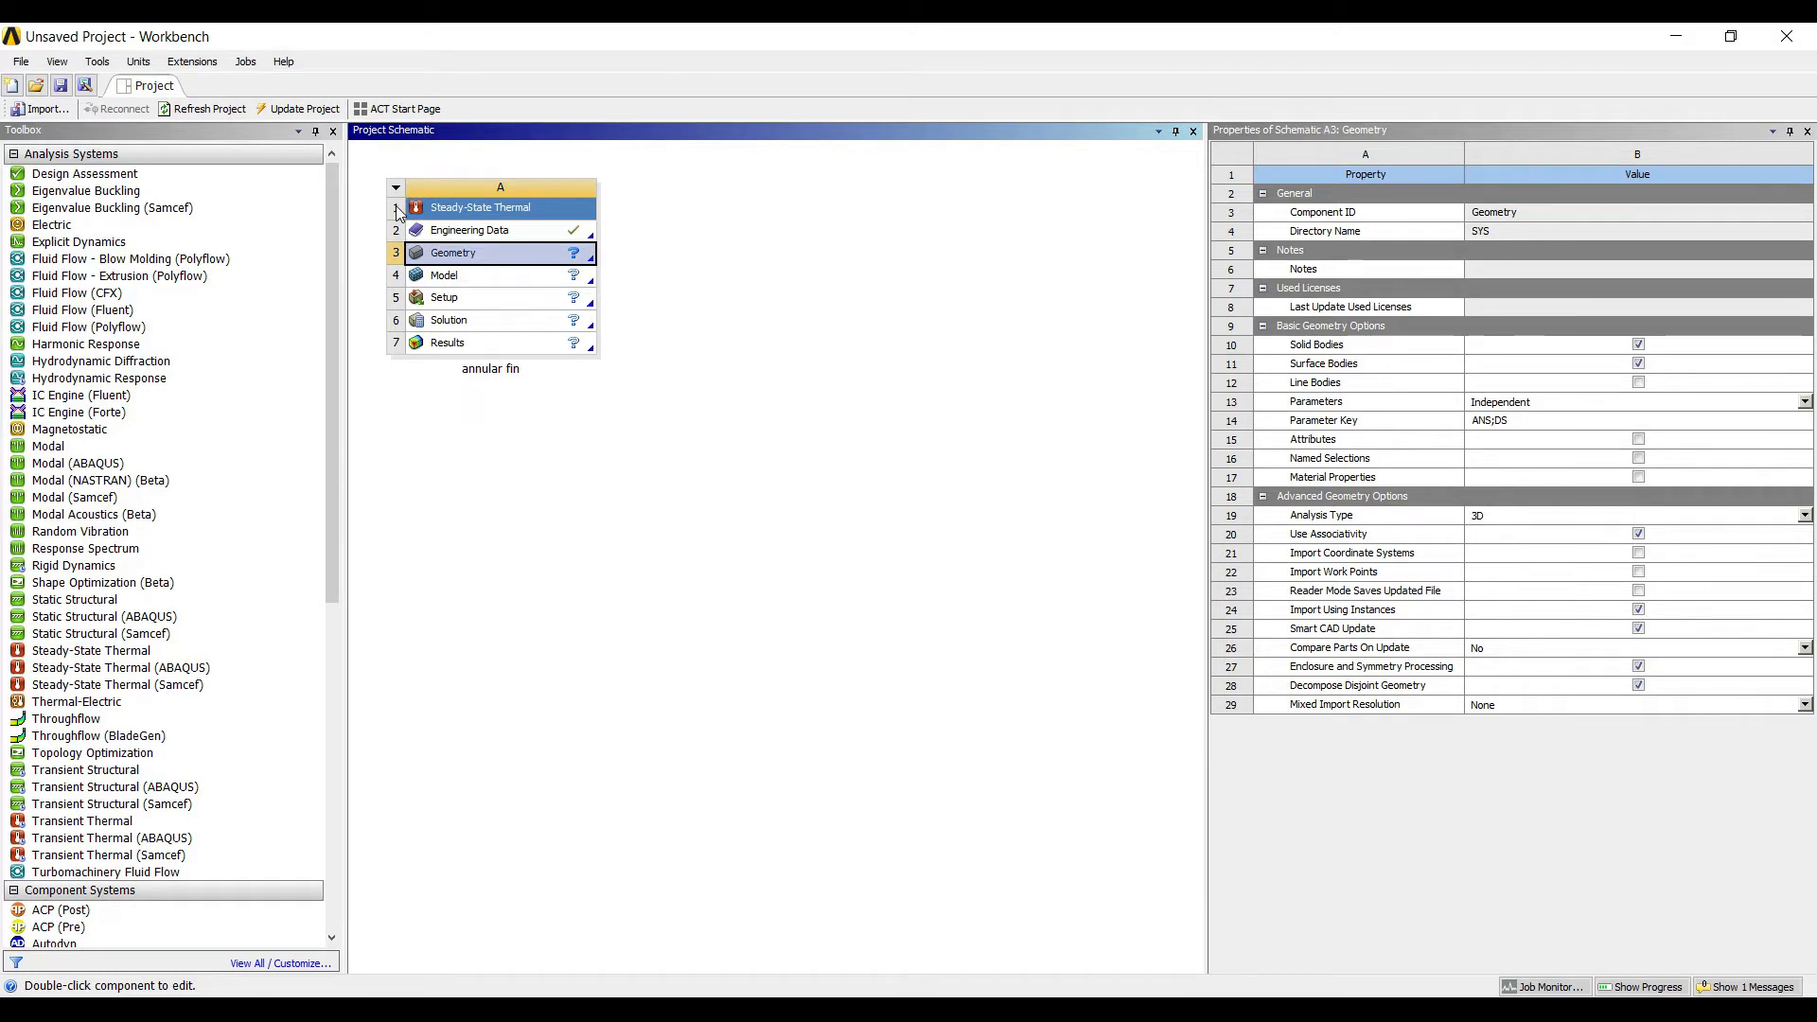
Step: Create a new DesignModeler geometry for the system and set its length unit to millimetres
right_click(494, 252)
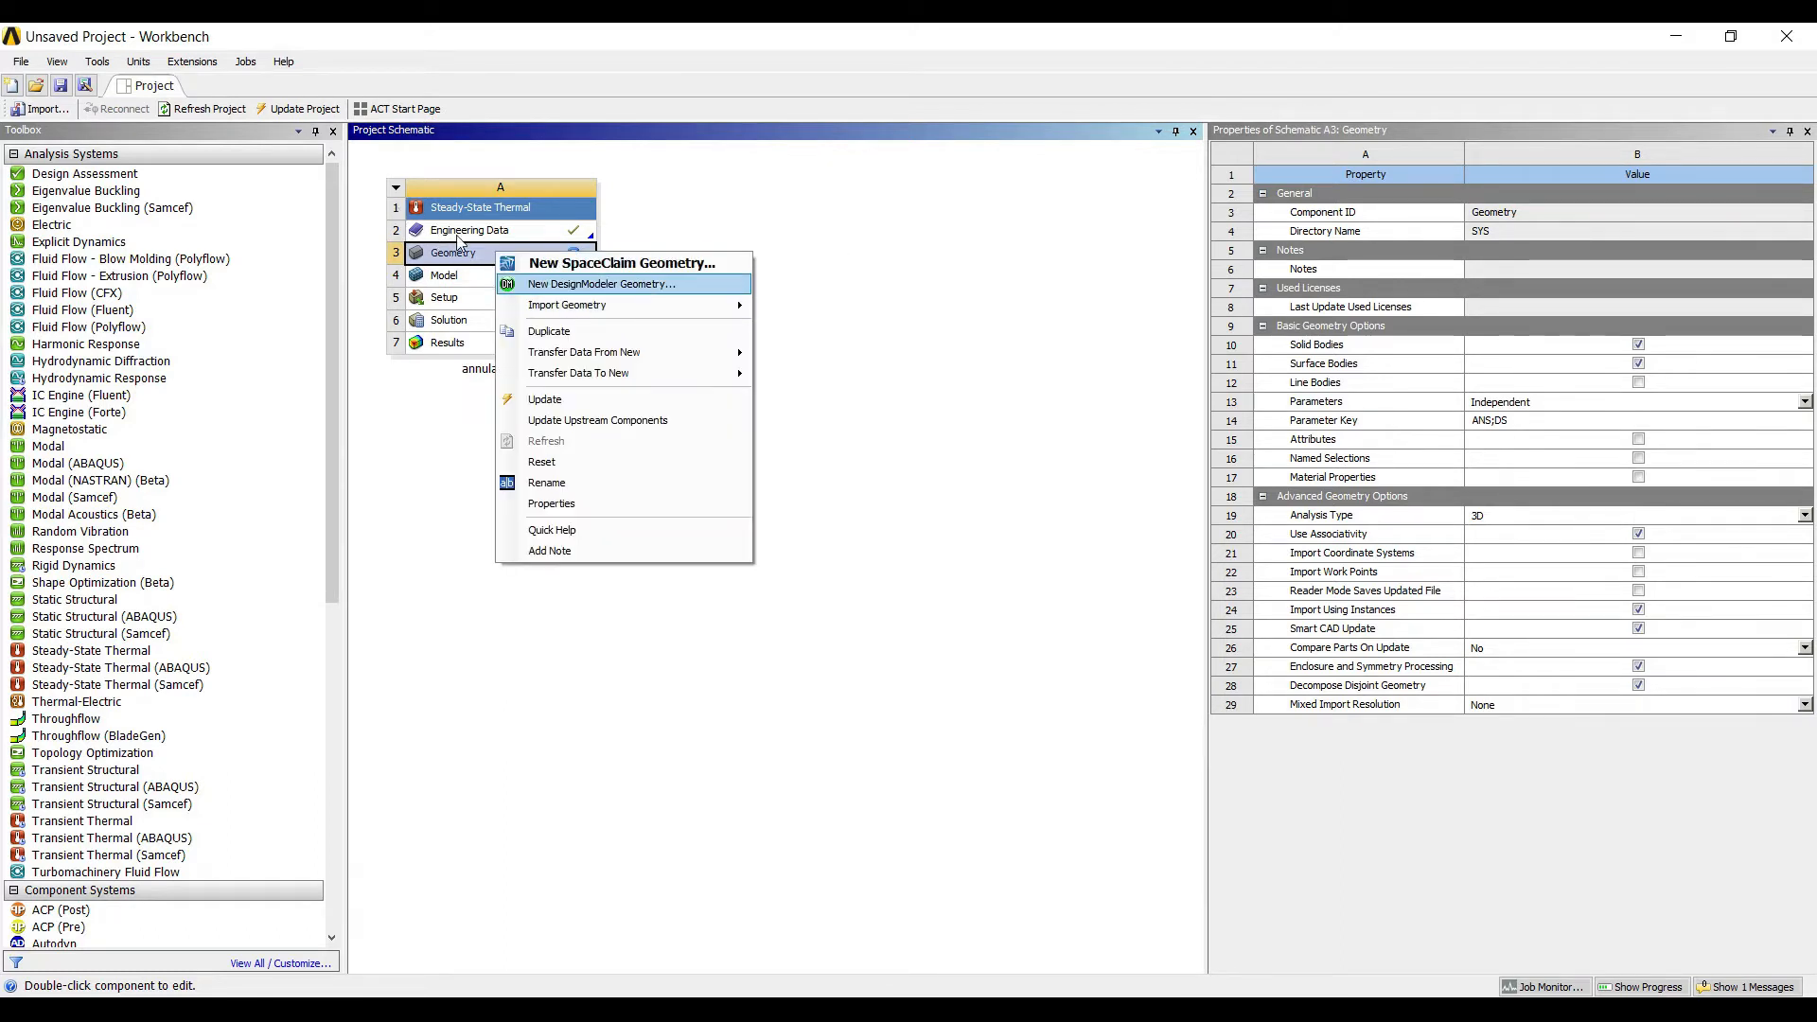
click(602, 284)
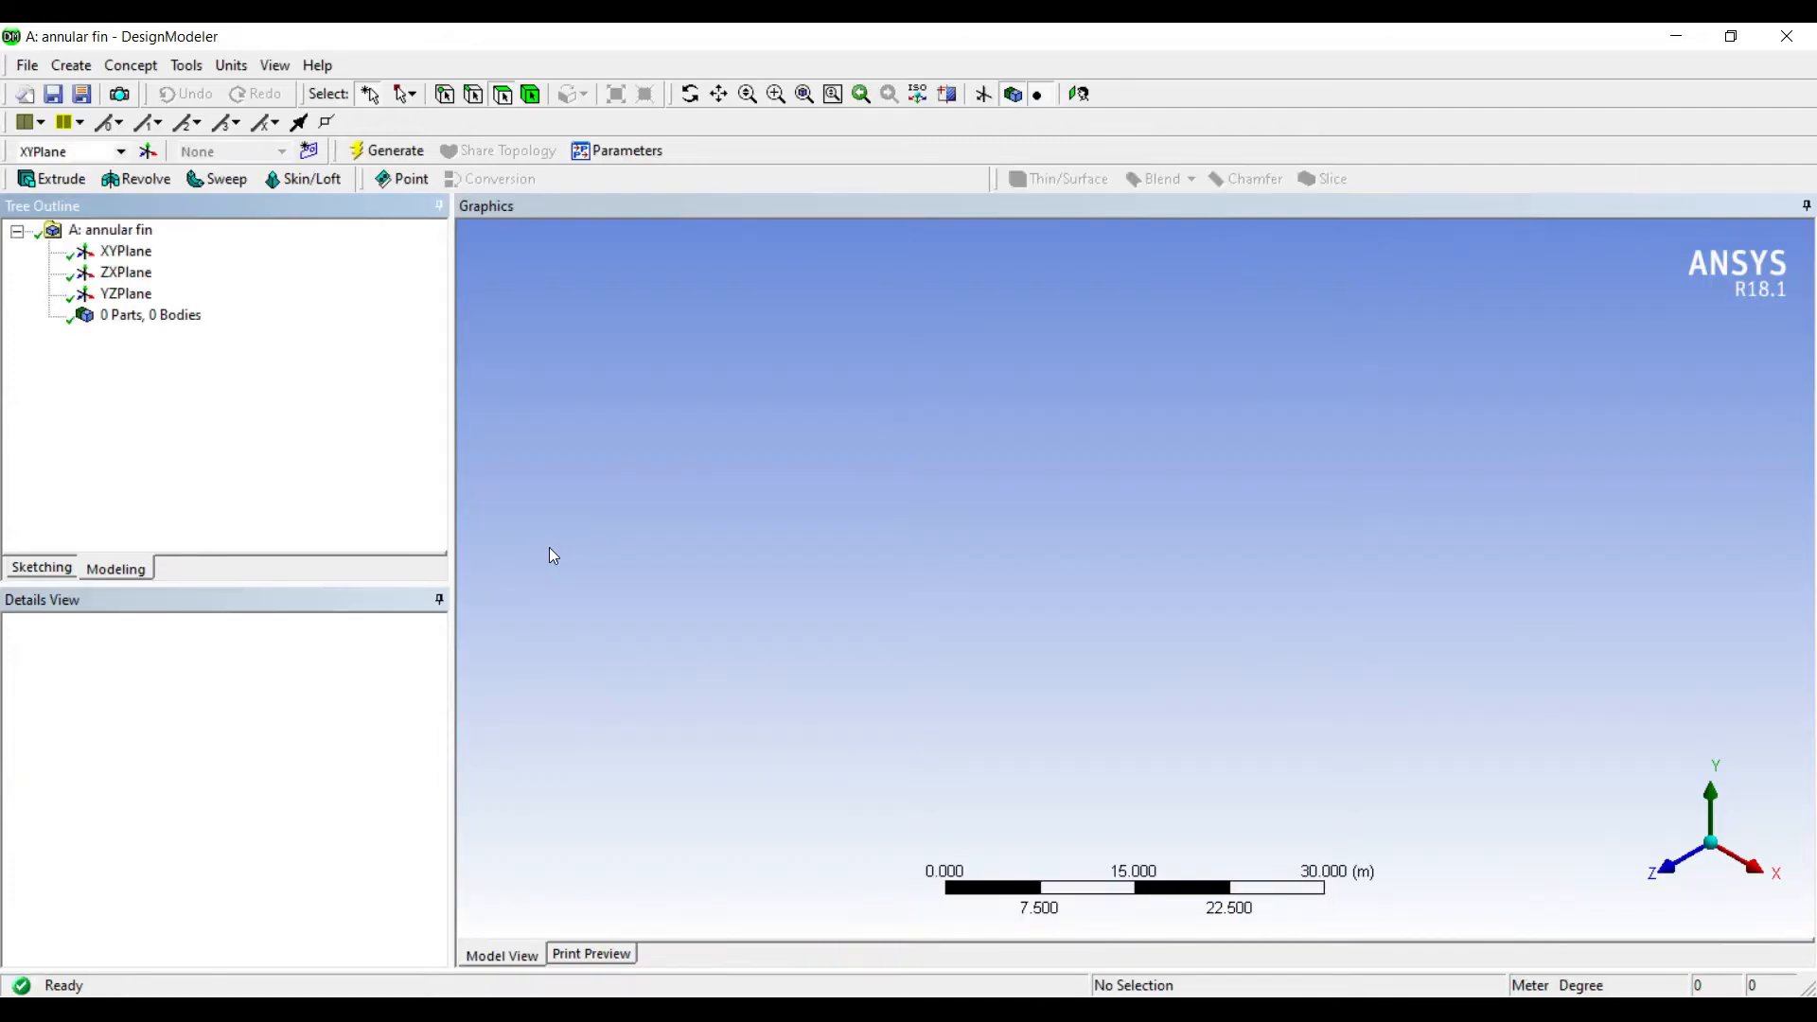
click(232, 66)
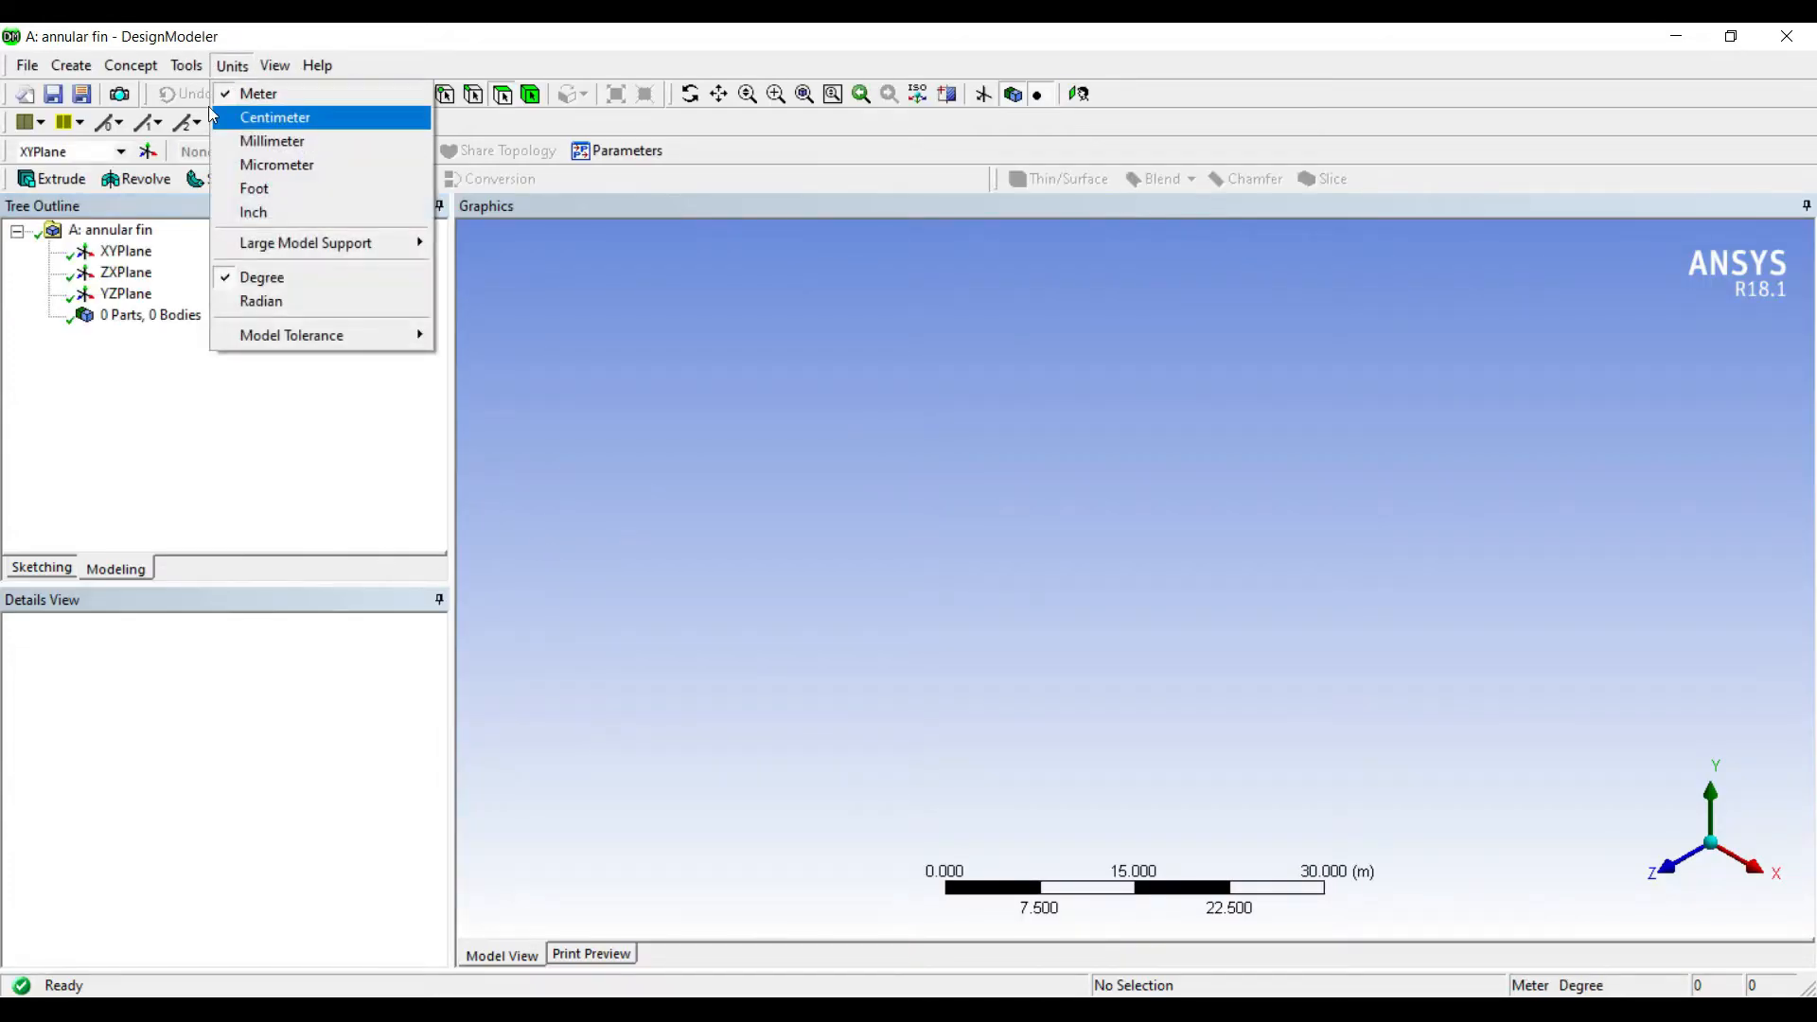
click(224, 141)
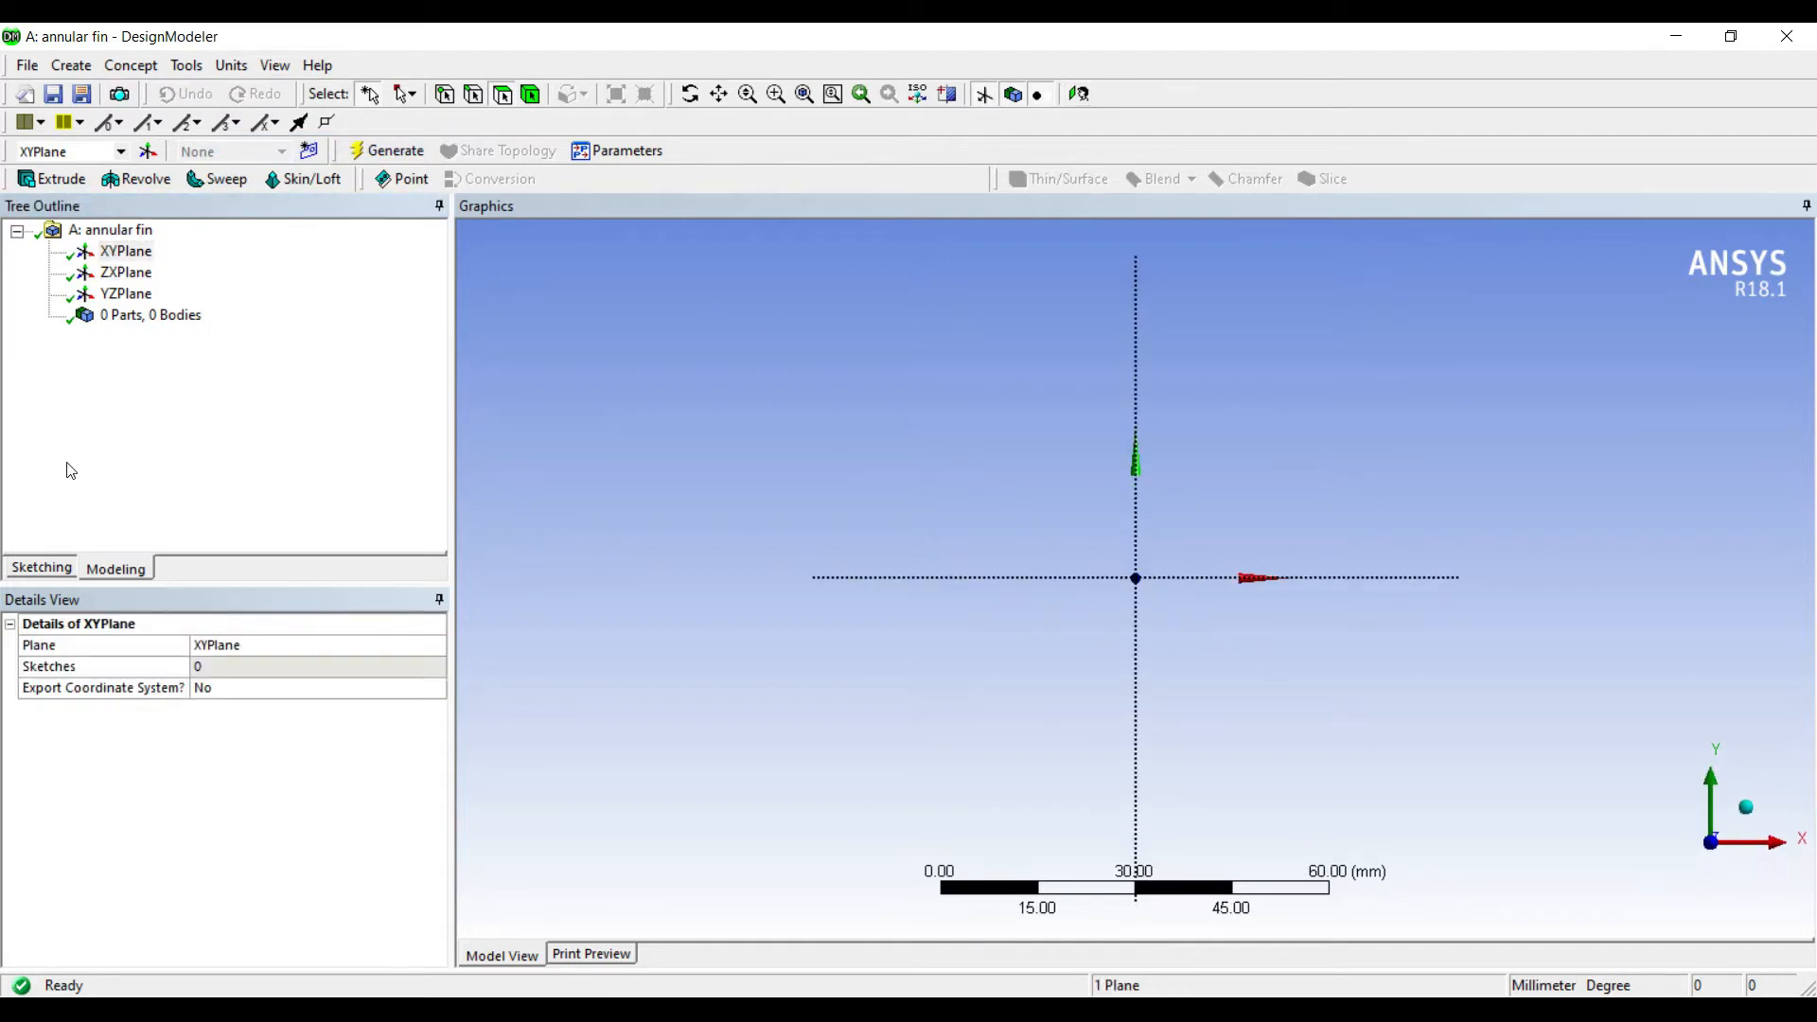
Step: Sketch a closed polyline on the XY plane: a half-shaft about 80 by 8.6 mm against the Y axis, with a fin about 23 by 11 mm
click(41, 567)
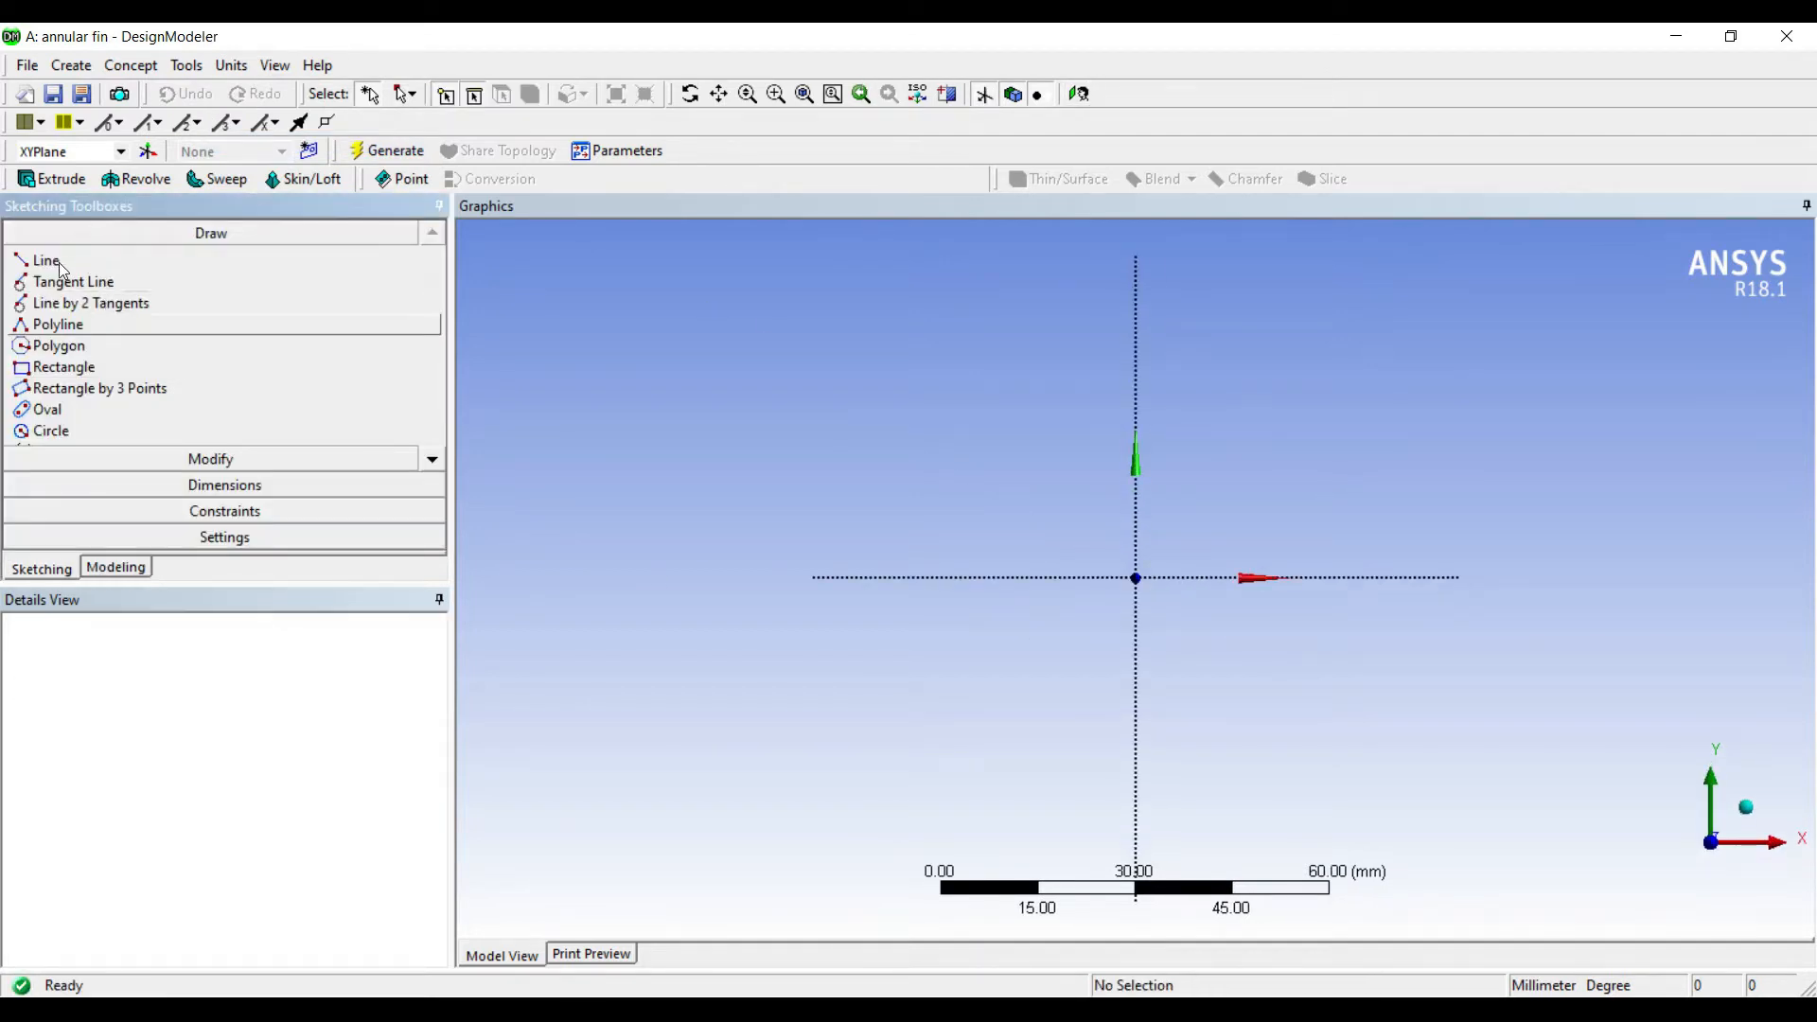
click(57, 323)
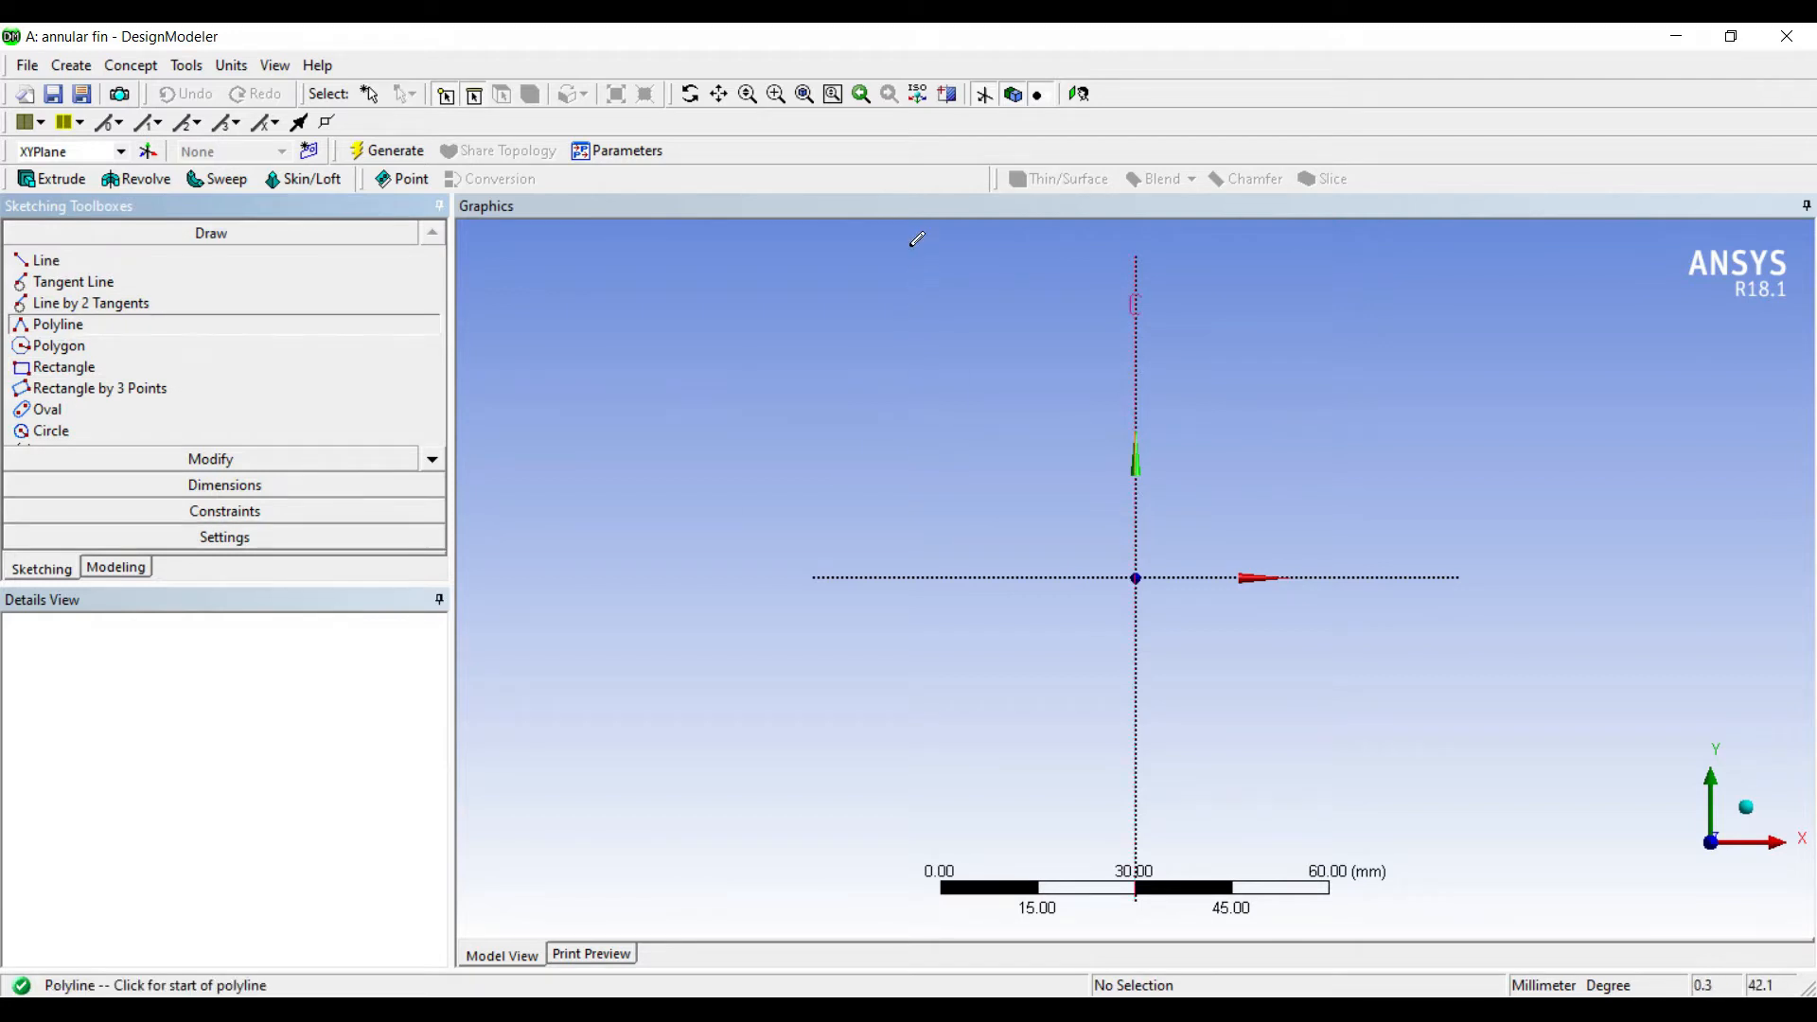
click(1136, 296)
click(1136, 815)
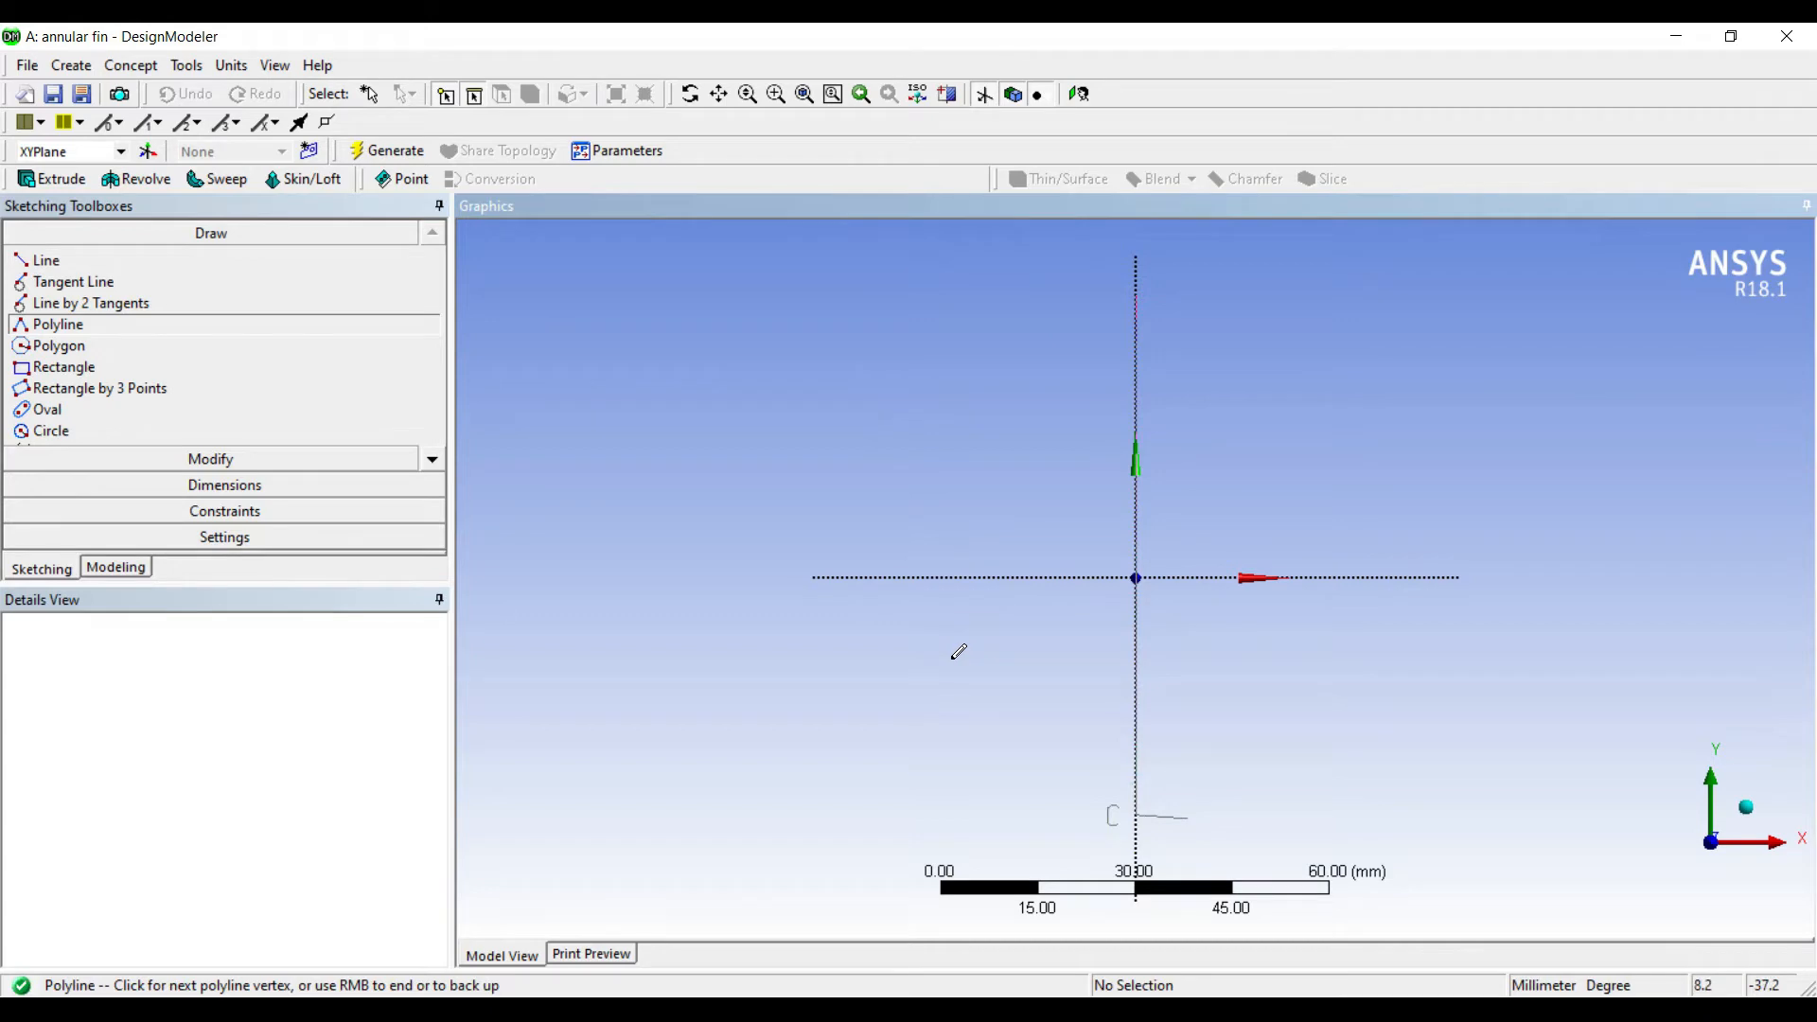
click(1188, 814)
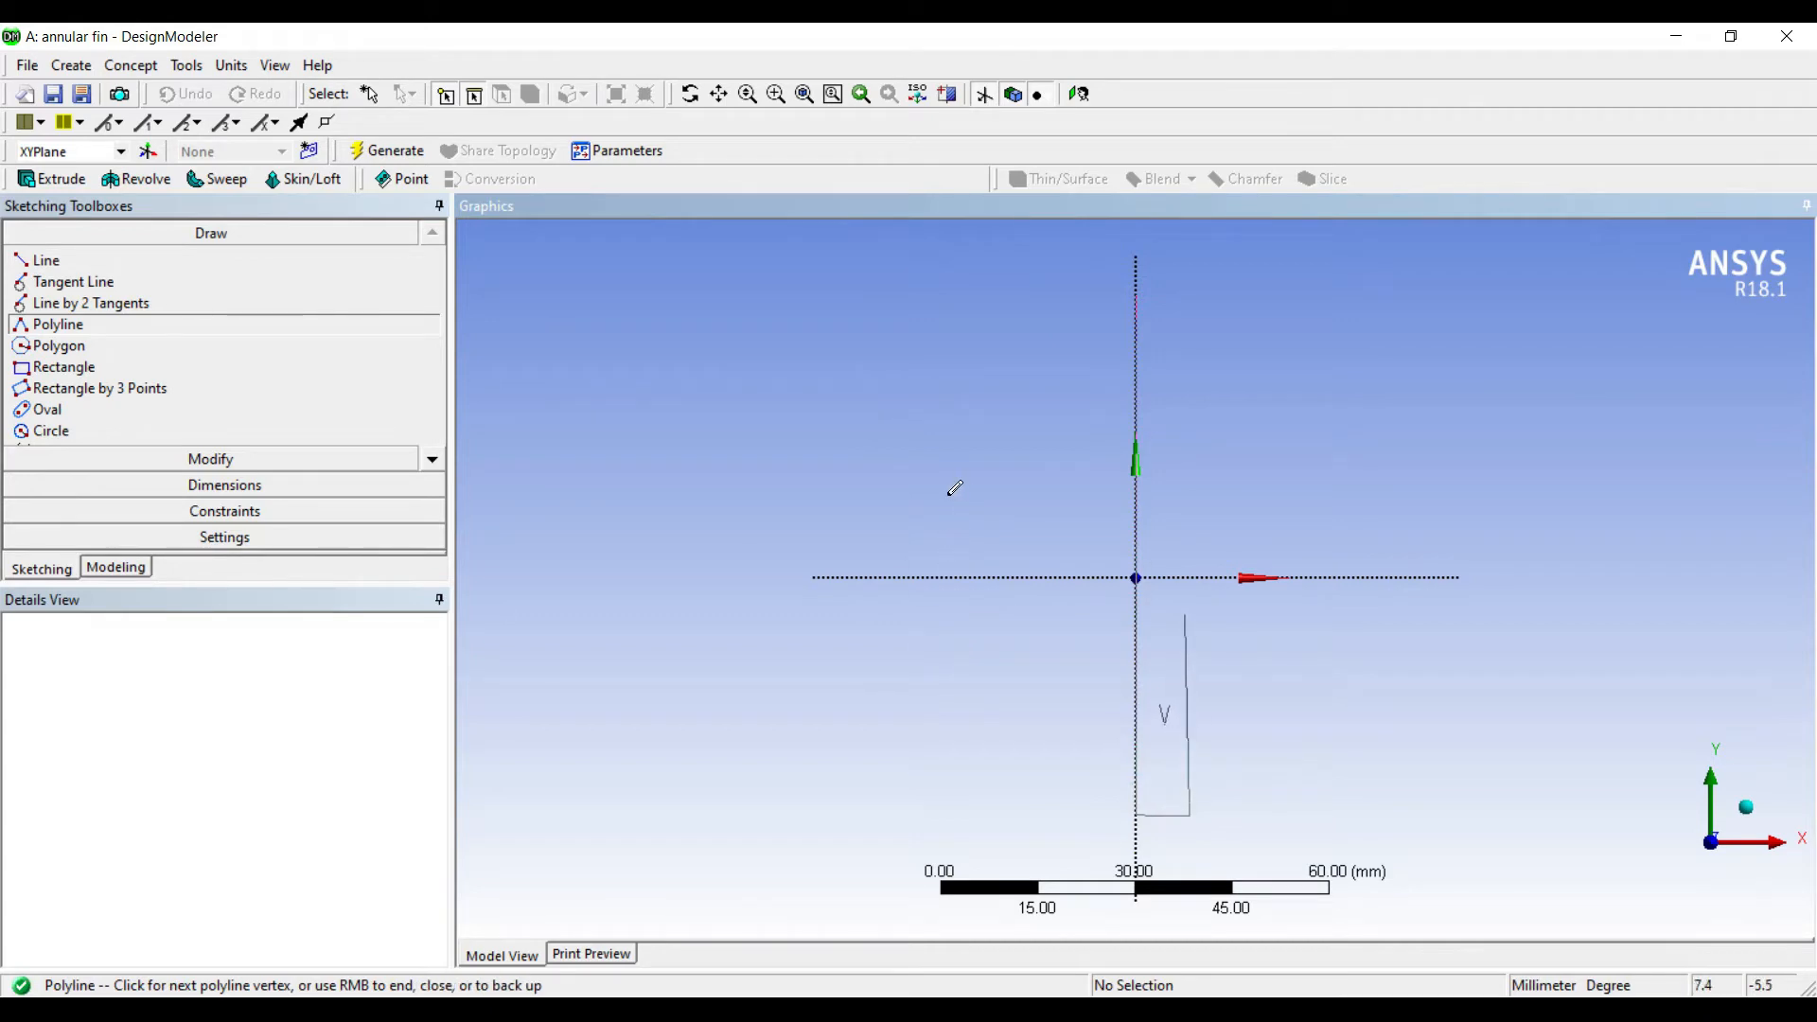
click(1189, 610)
click(1342, 611)
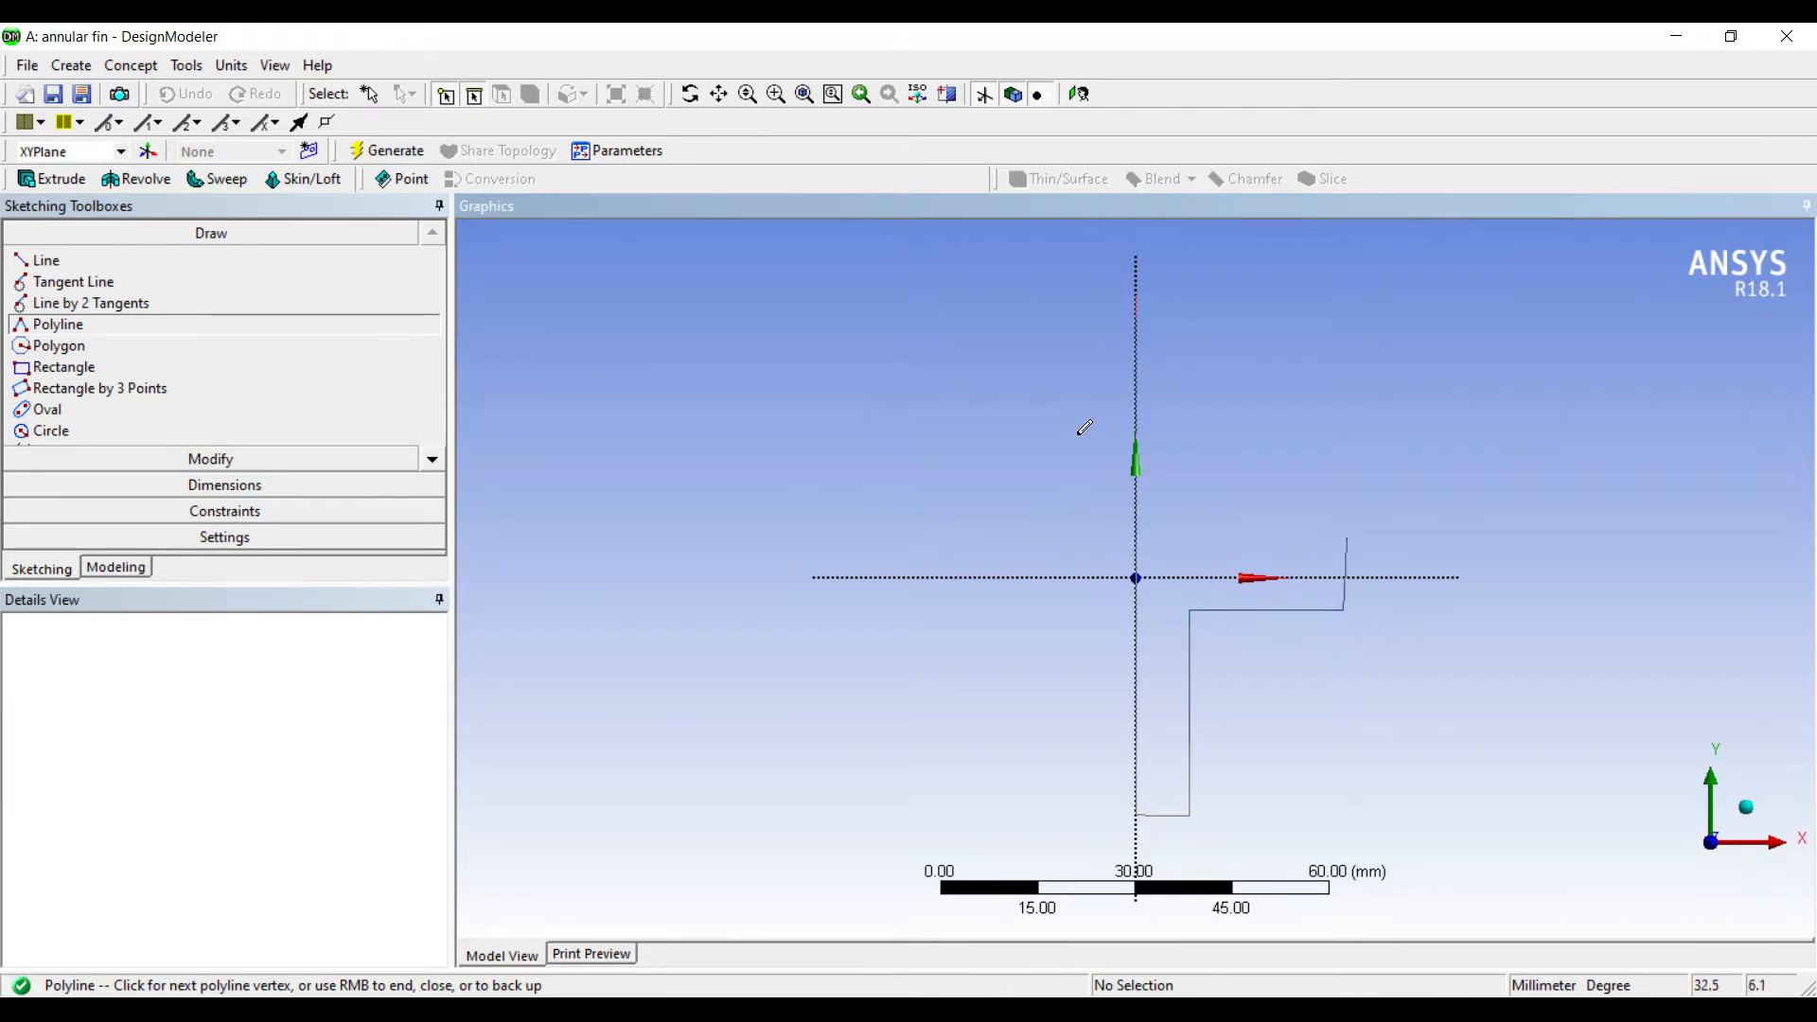
click(1343, 536)
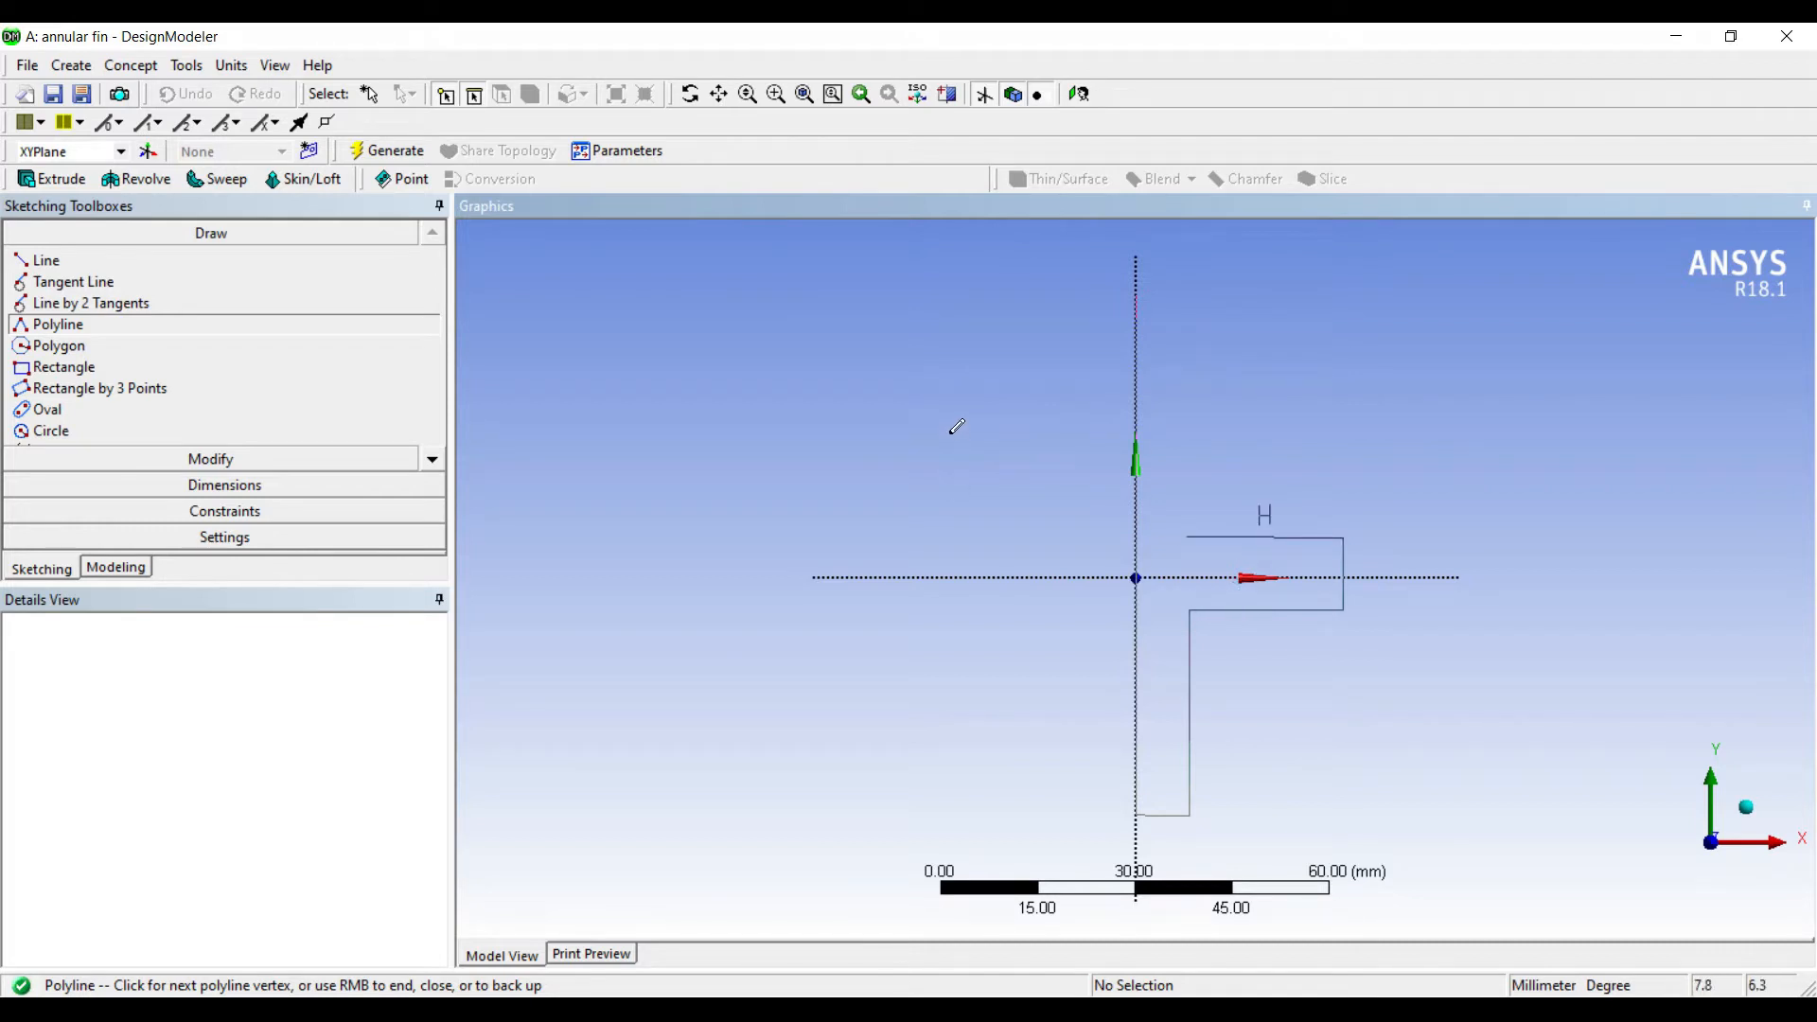
click(1187, 537)
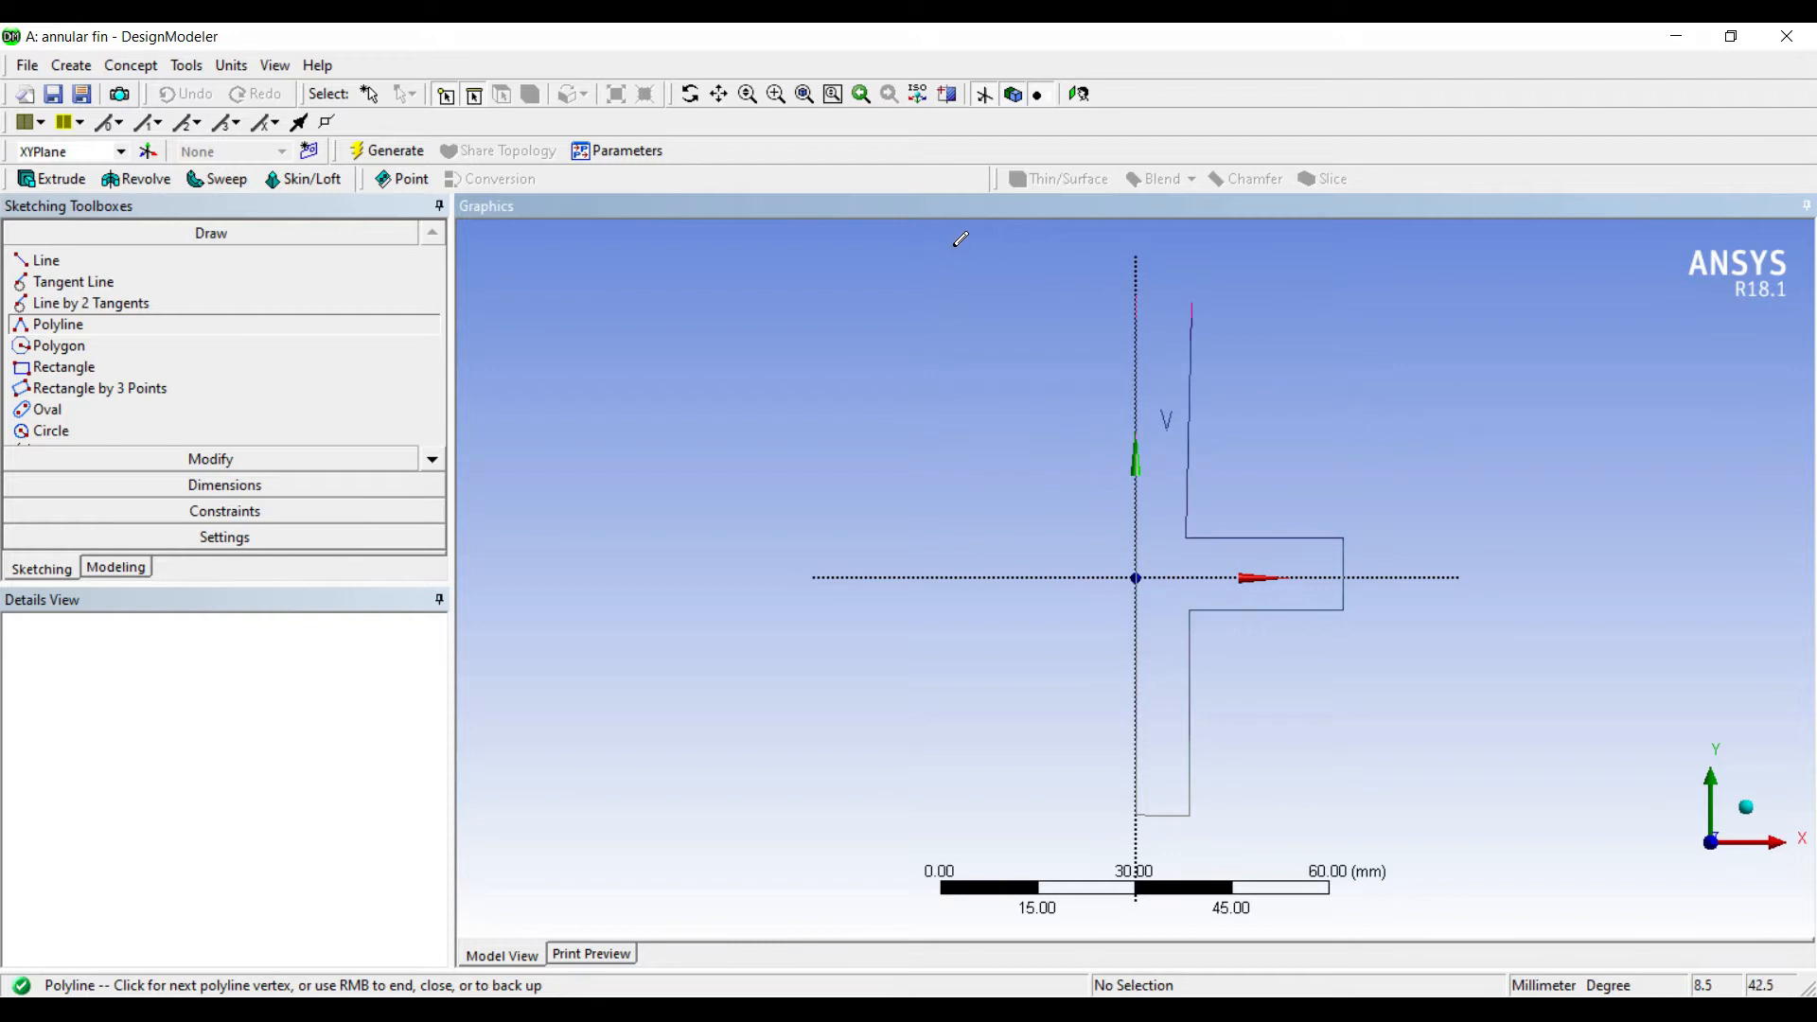
key(Escape)
right_click(1137, 301)
key(Down)
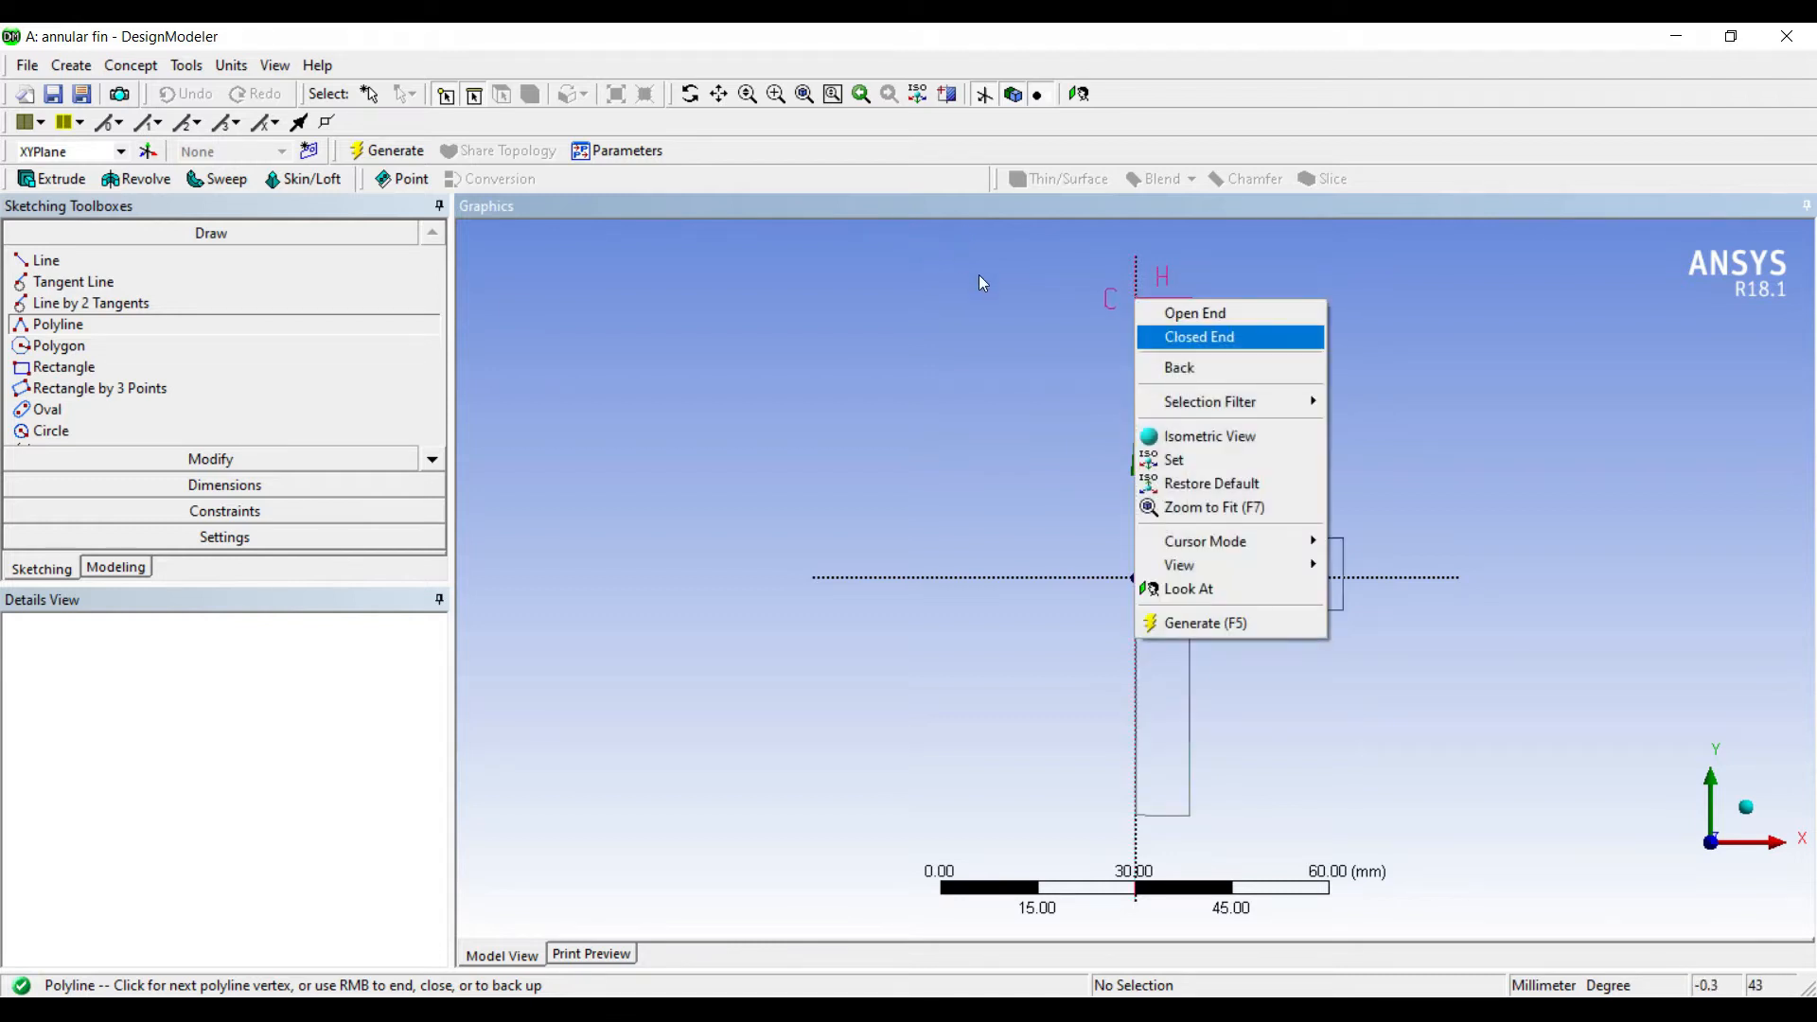
key(Return)
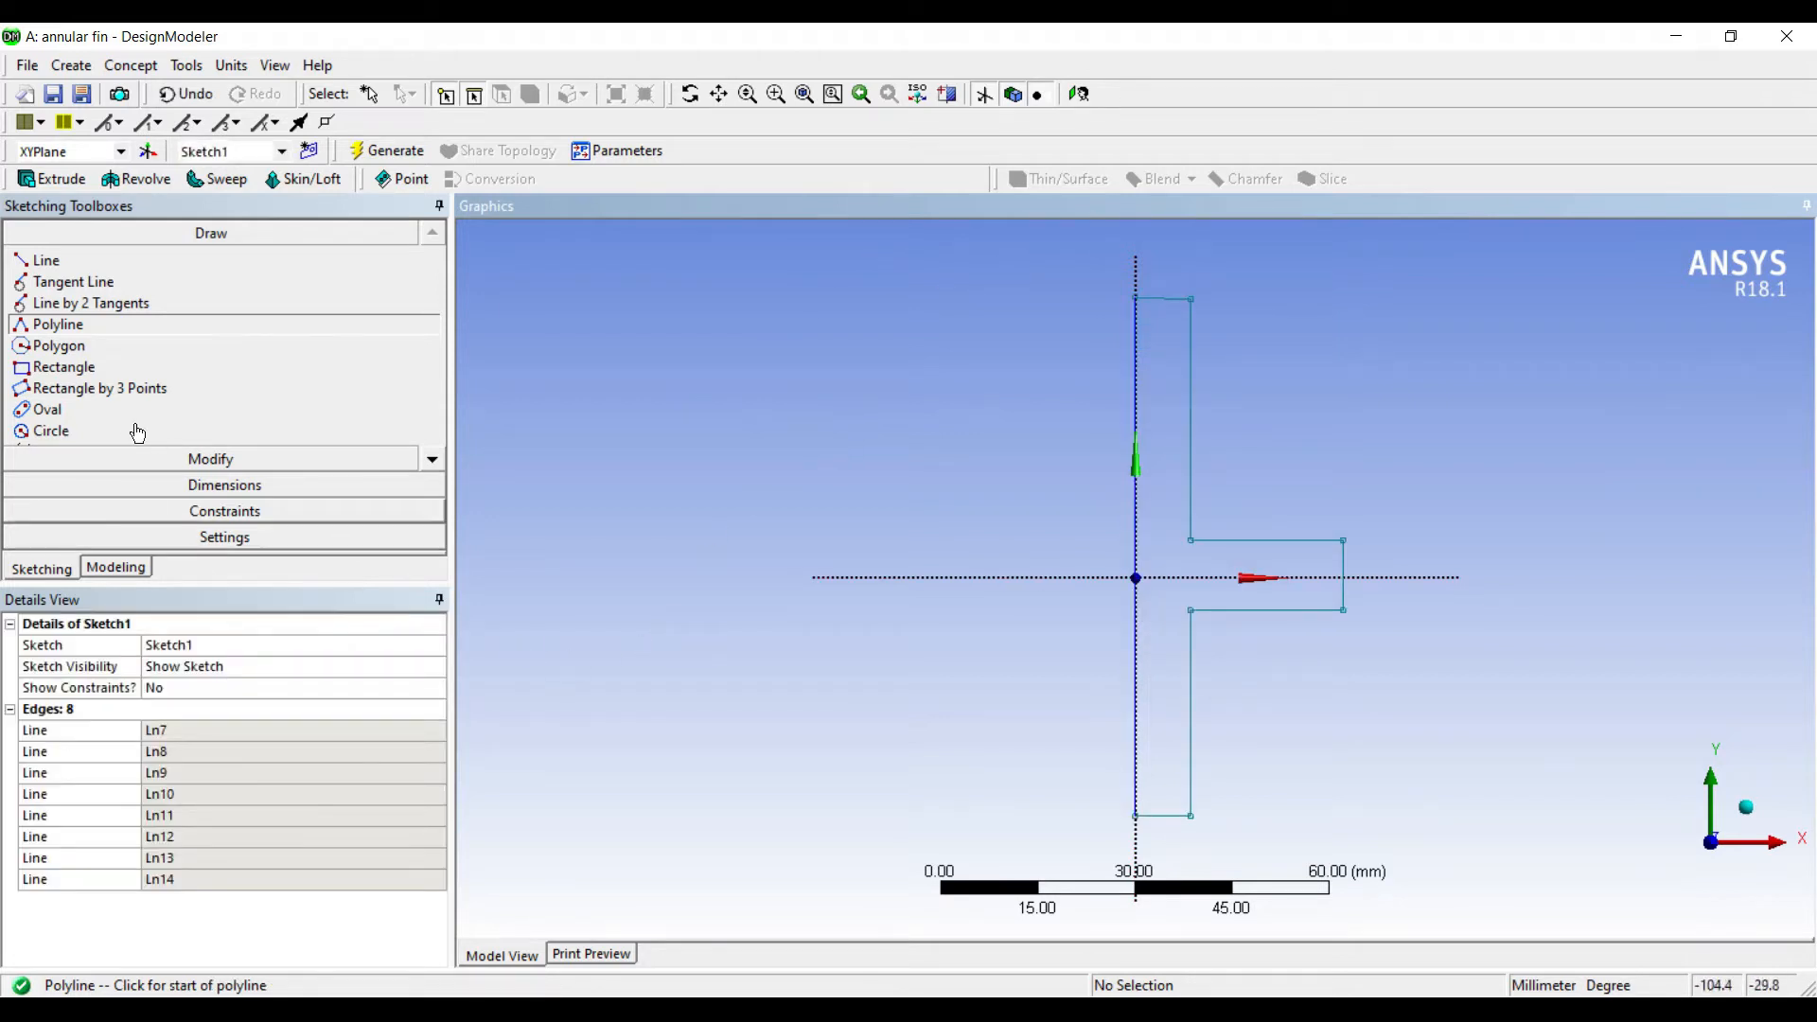
Step: Apply horizontal constraints to the slanted top edge of the shaft and the fin's upper edge
click(220, 512)
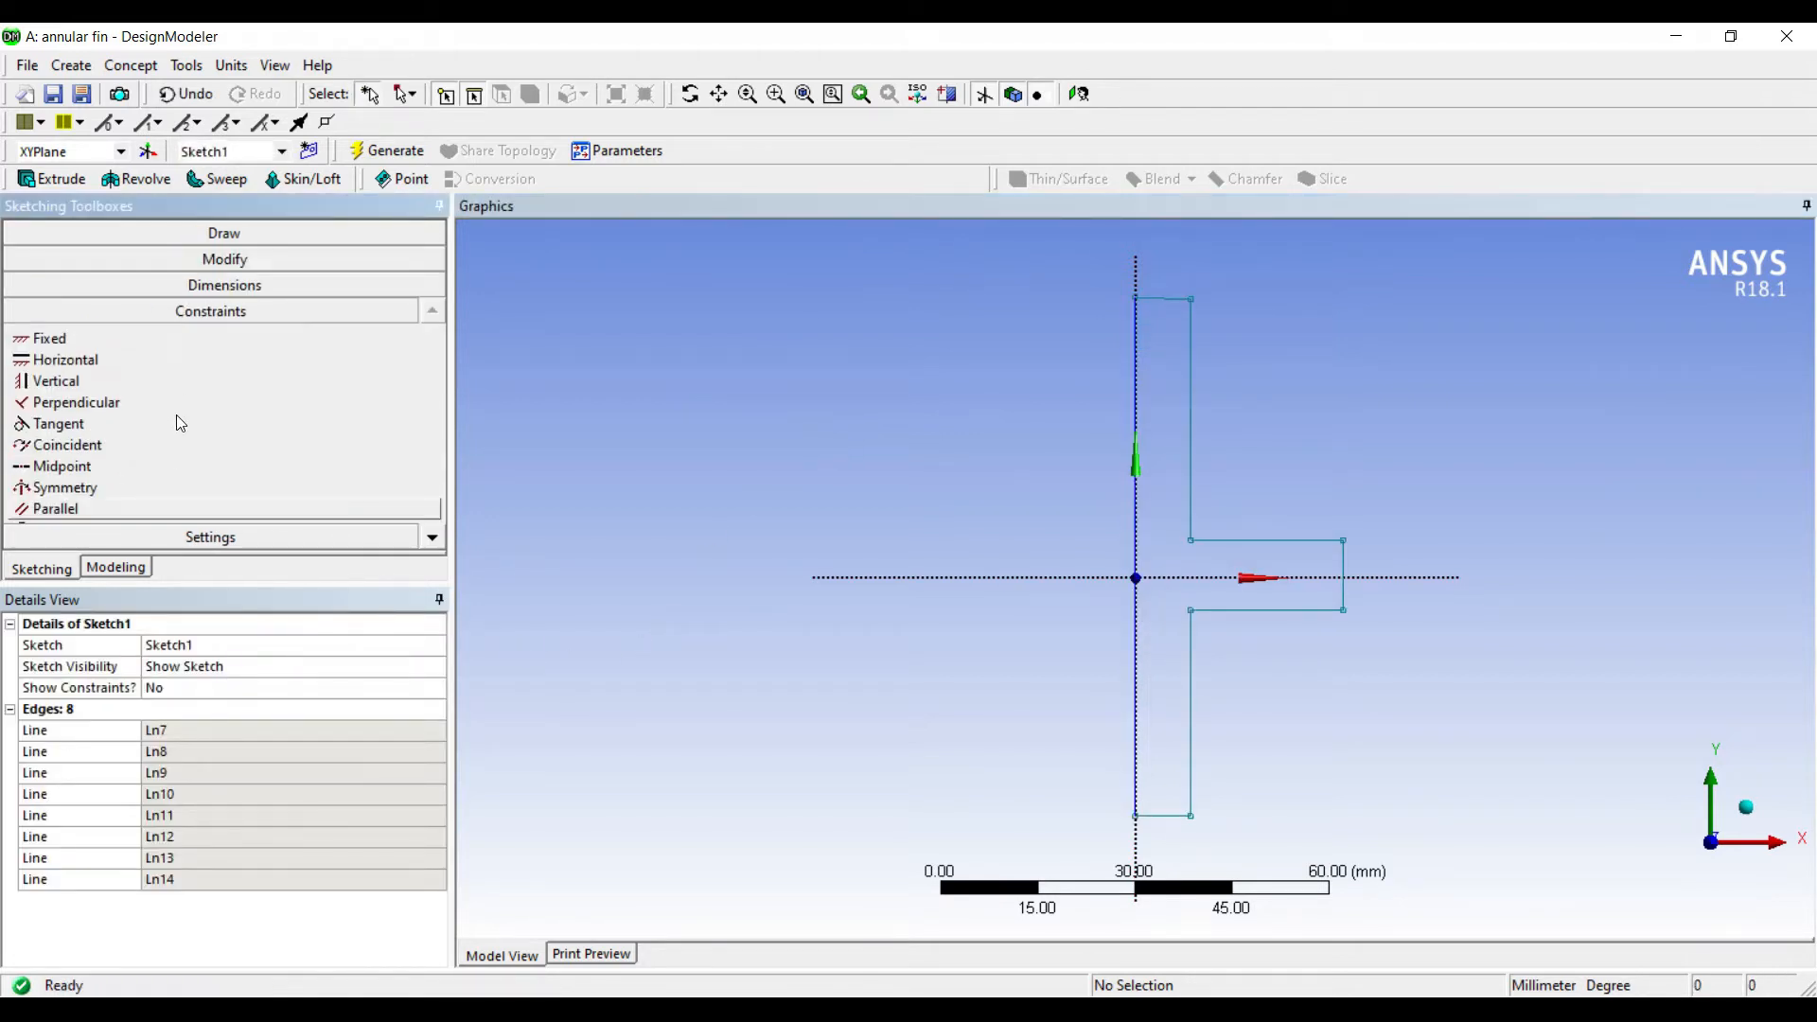
click(74, 360)
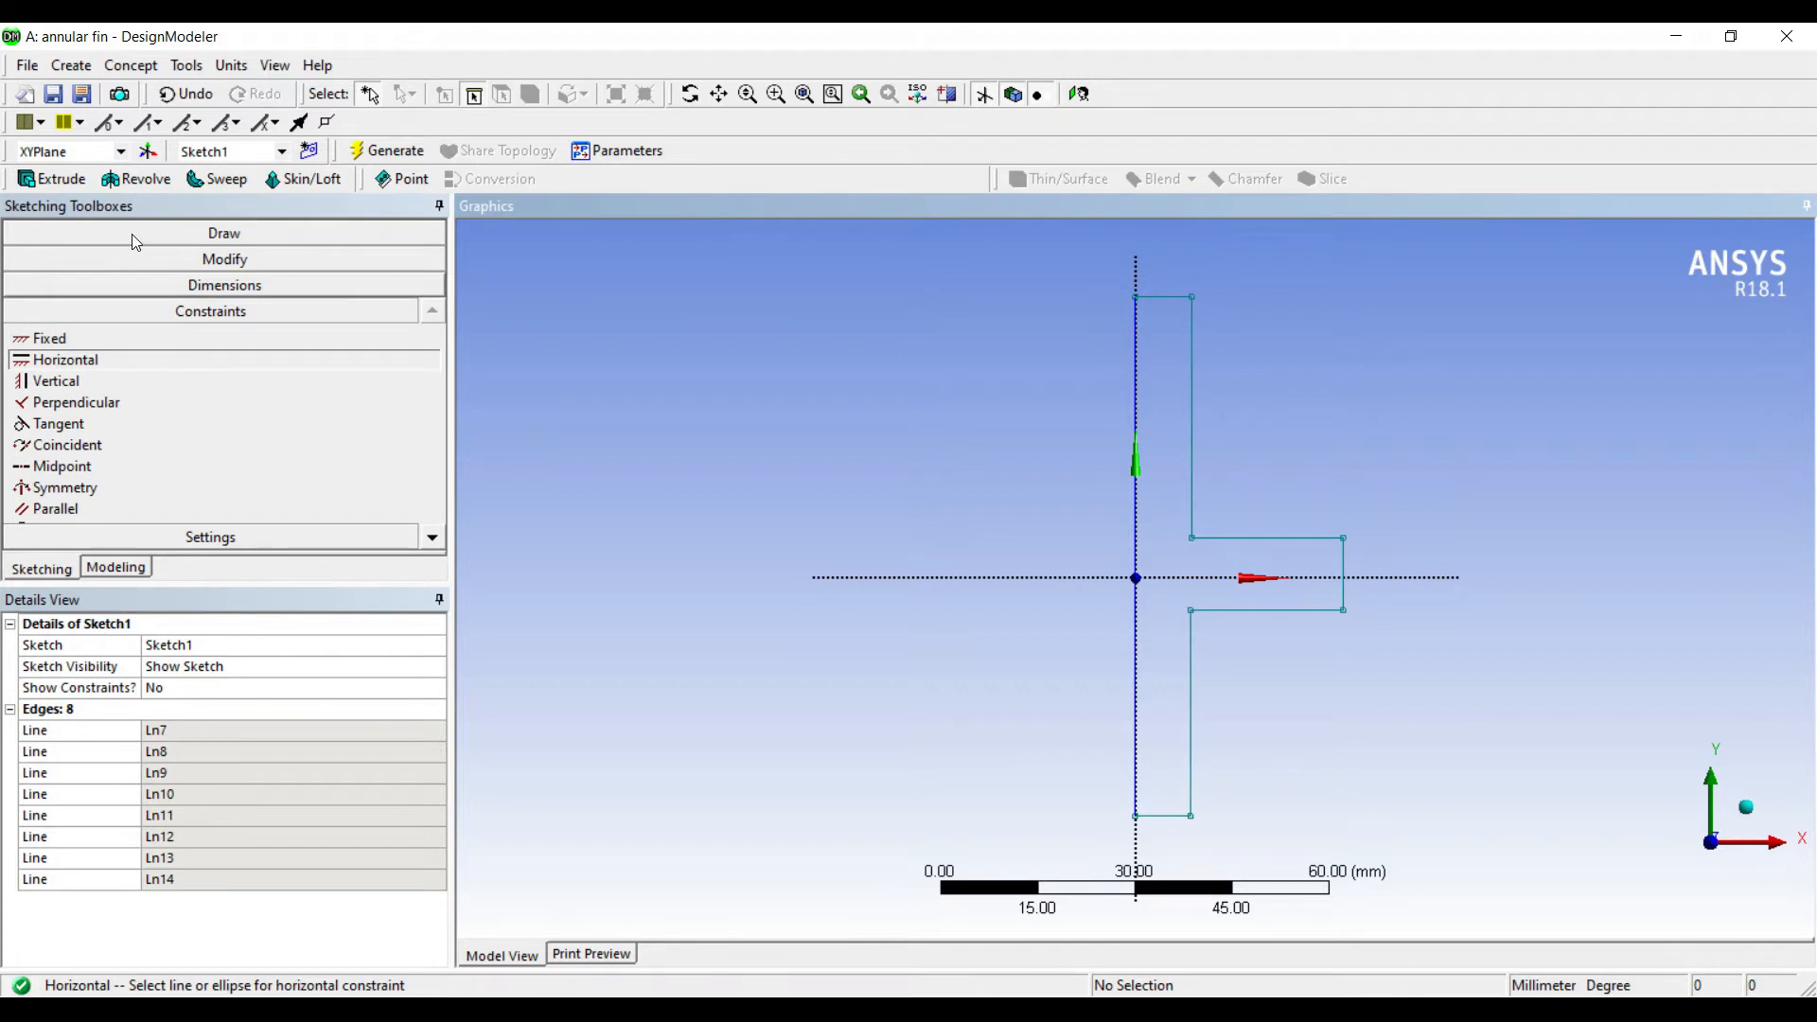
Step: Dimension the profile's overall height, the shaft's top edge width and the fin's thickness at its outer edge
click(140, 277)
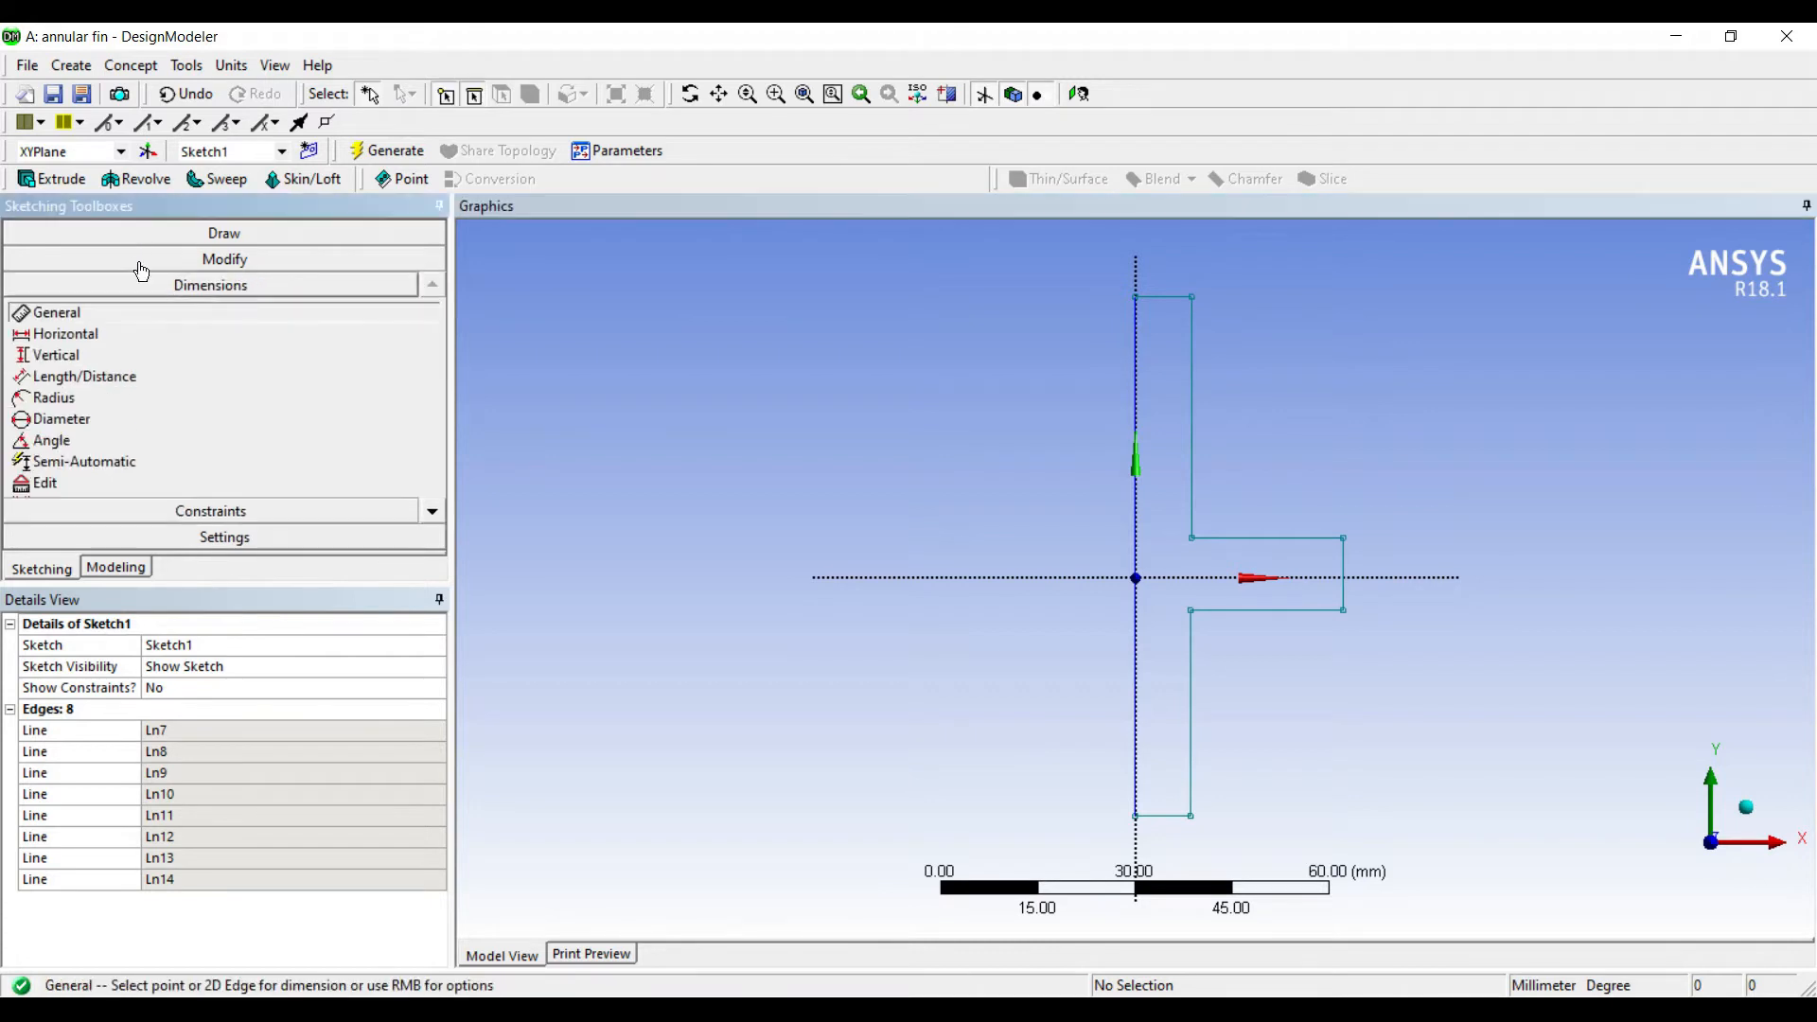
click(907, 309)
click(788, 313)
click(932, 249)
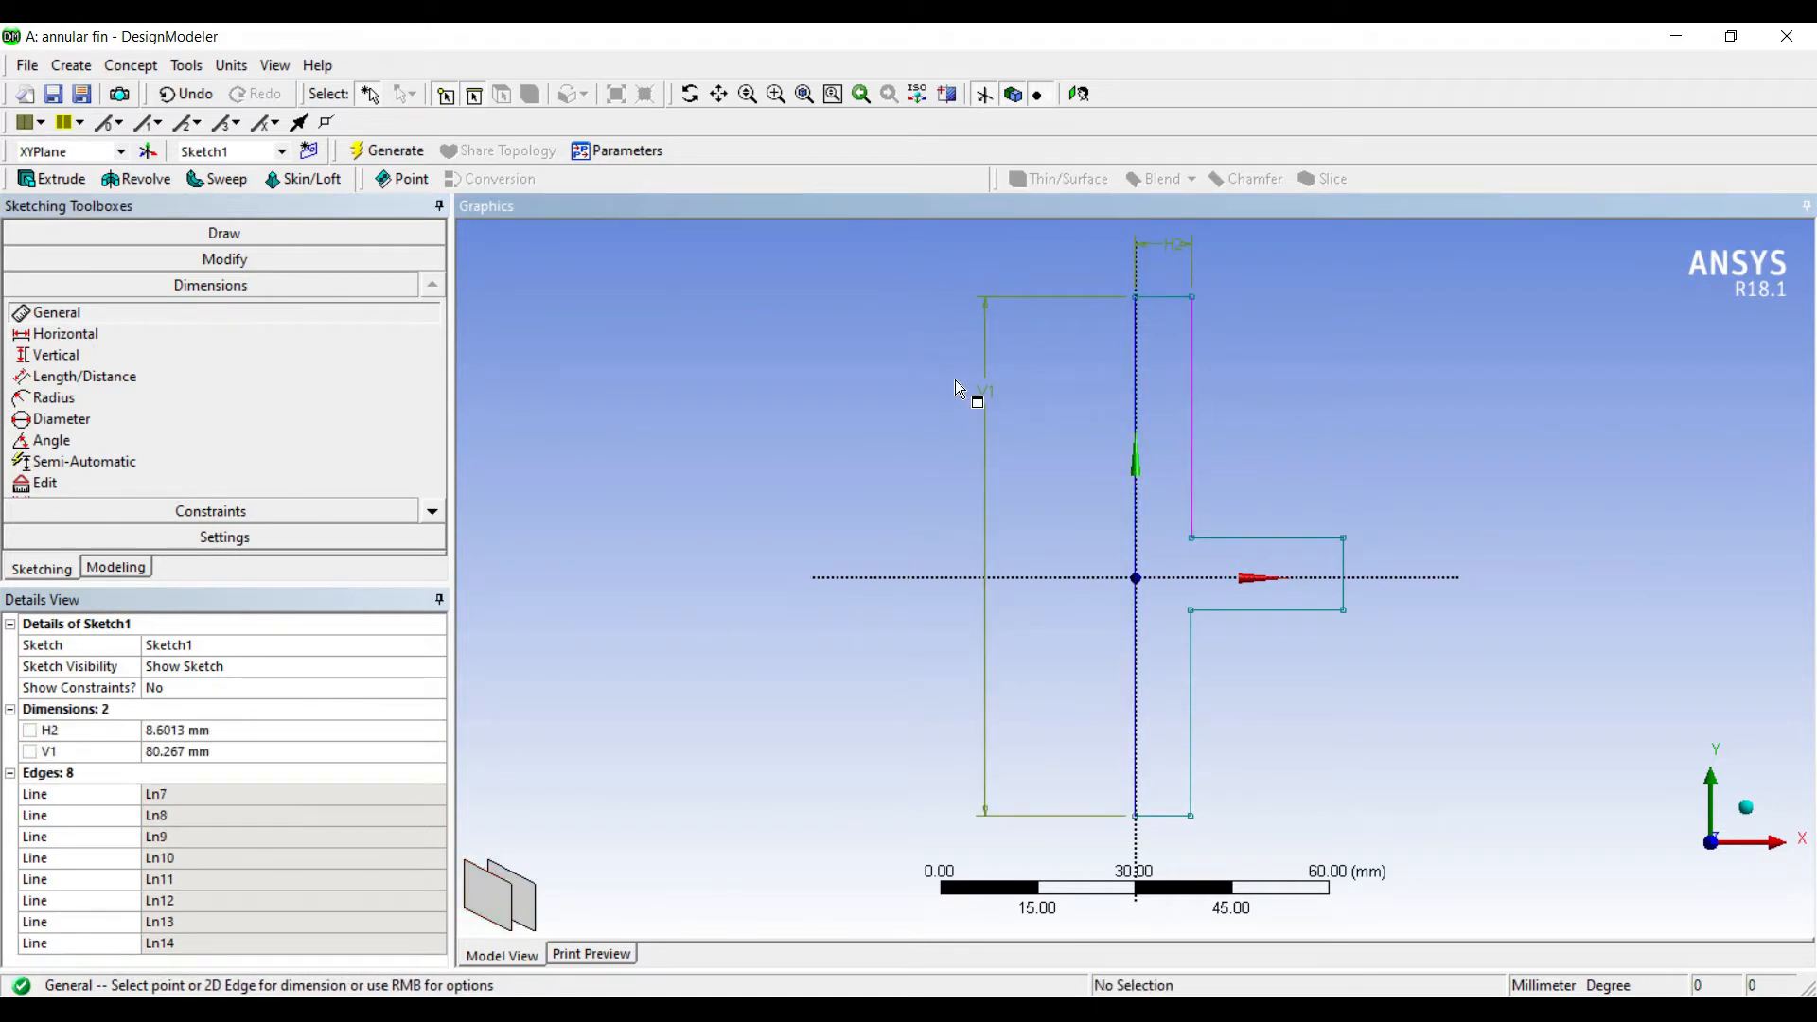
click(1075, 452)
click(1218, 454)
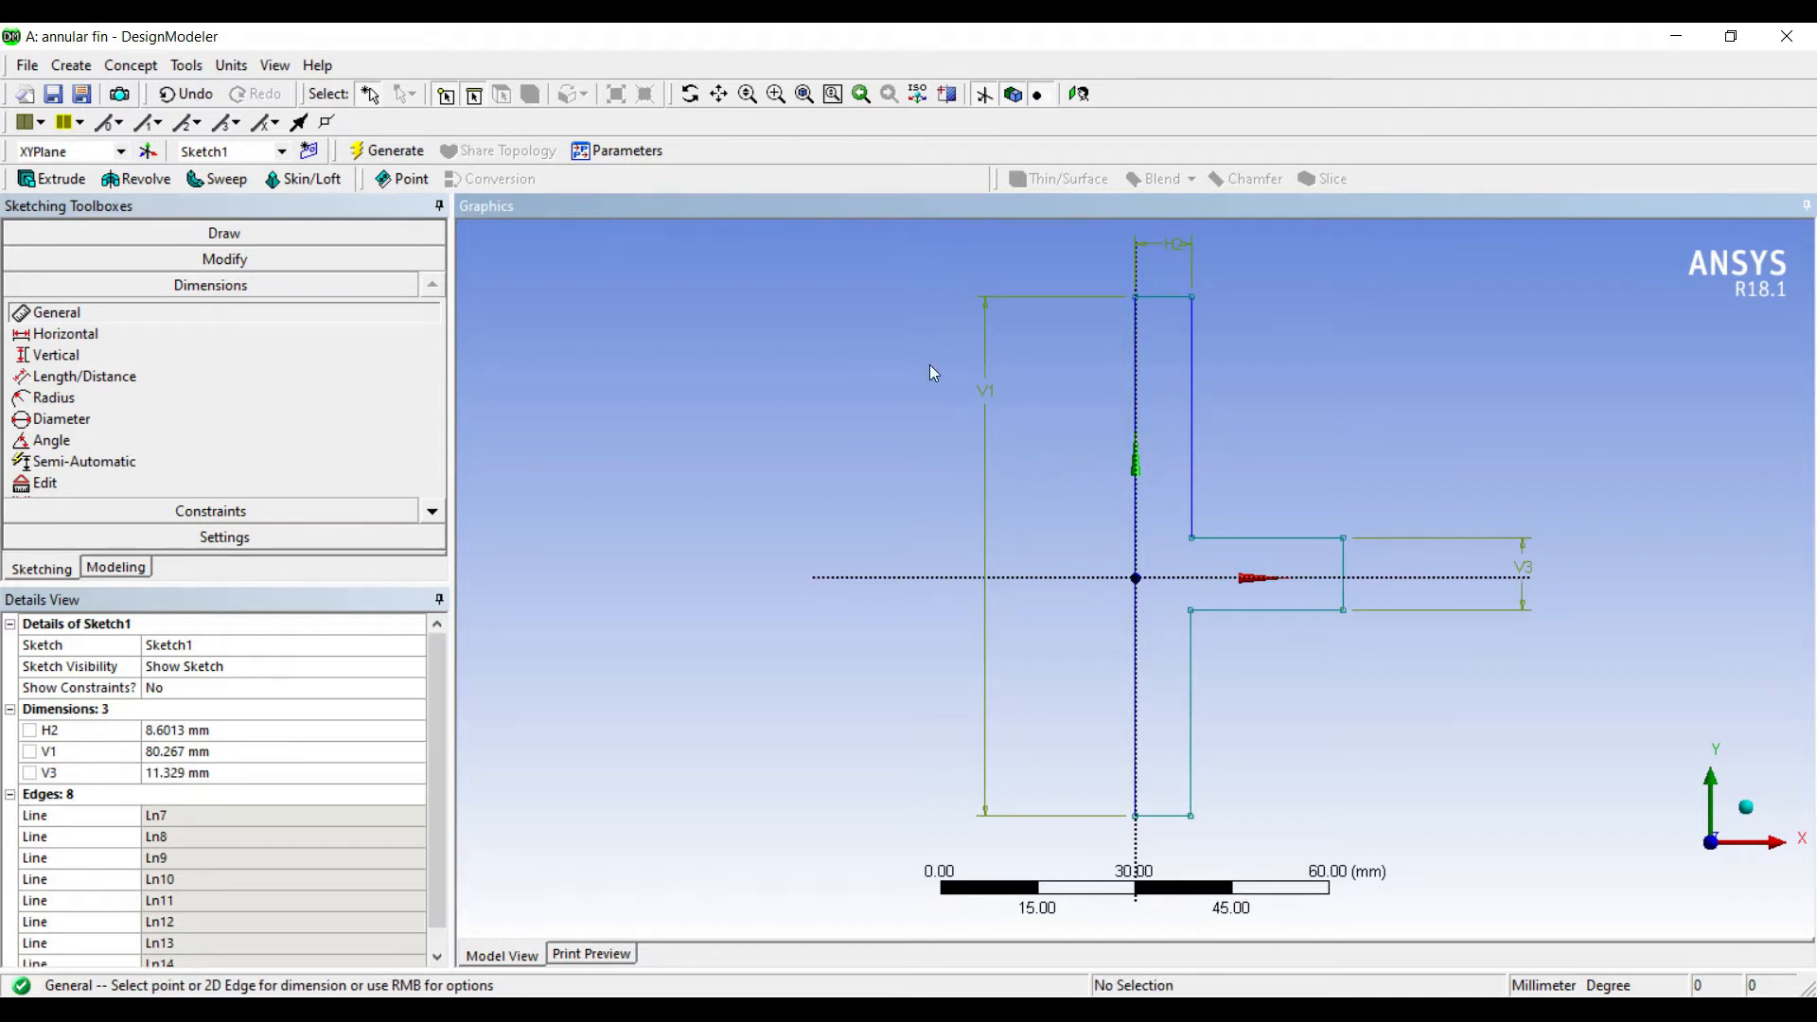
Step: Dimension the height of the shaft section above the fin and the lengths of the fin's upper and lower edges
click(952, 316)
click(1133, 299)
click(1000, 431)
click(1018, 340)
click(994, 492)
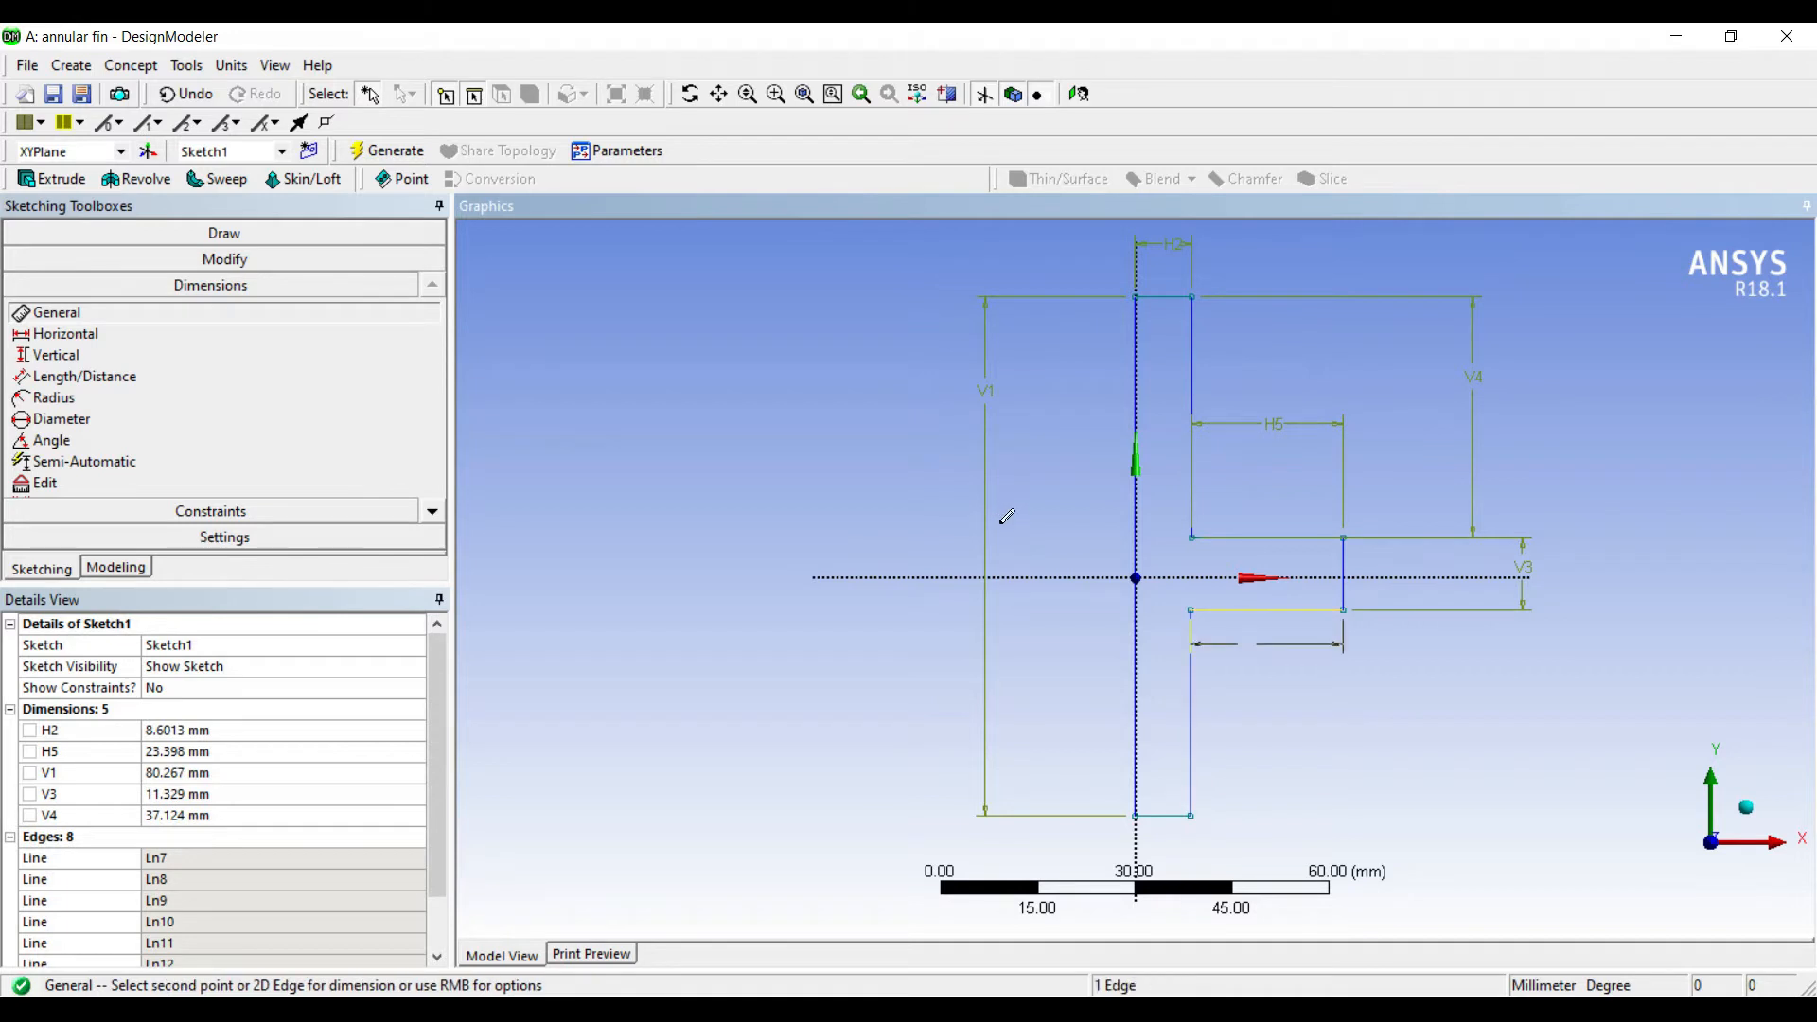
click(998, 515)
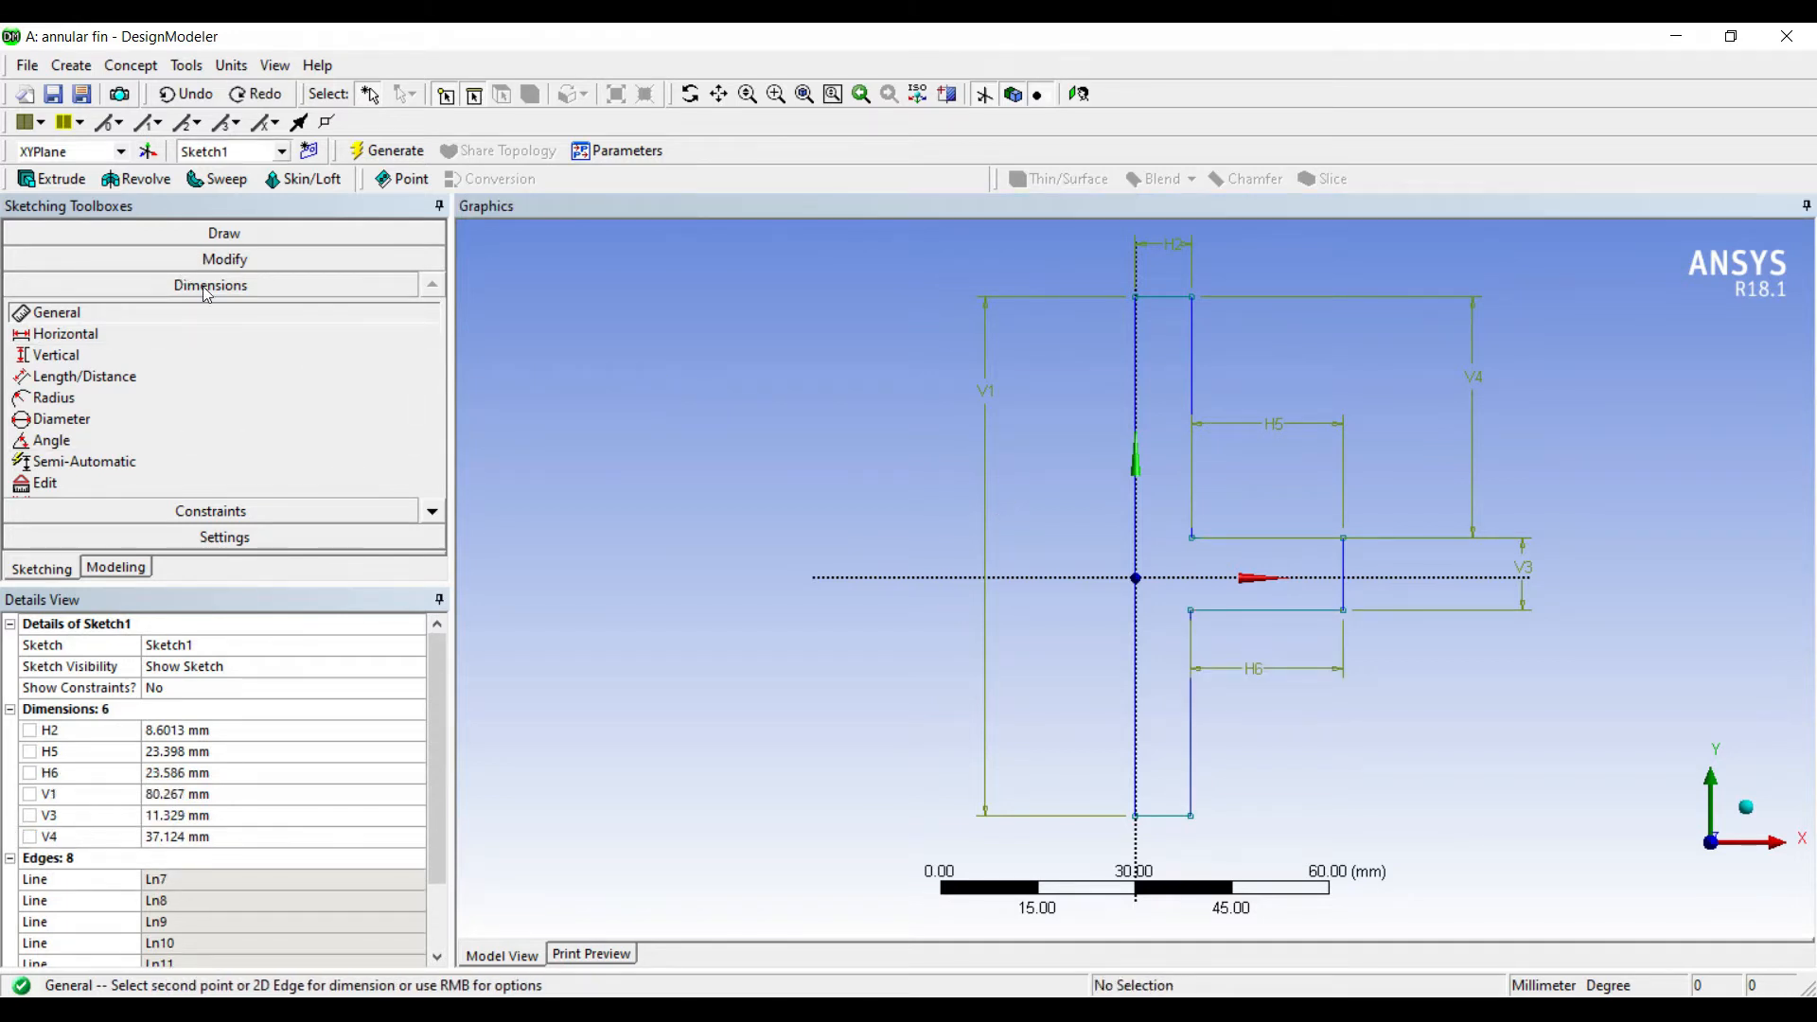
Step: Dimension the vertical distance from the shaft's top vertex on the Y axis to the X axis
click(910, 244)
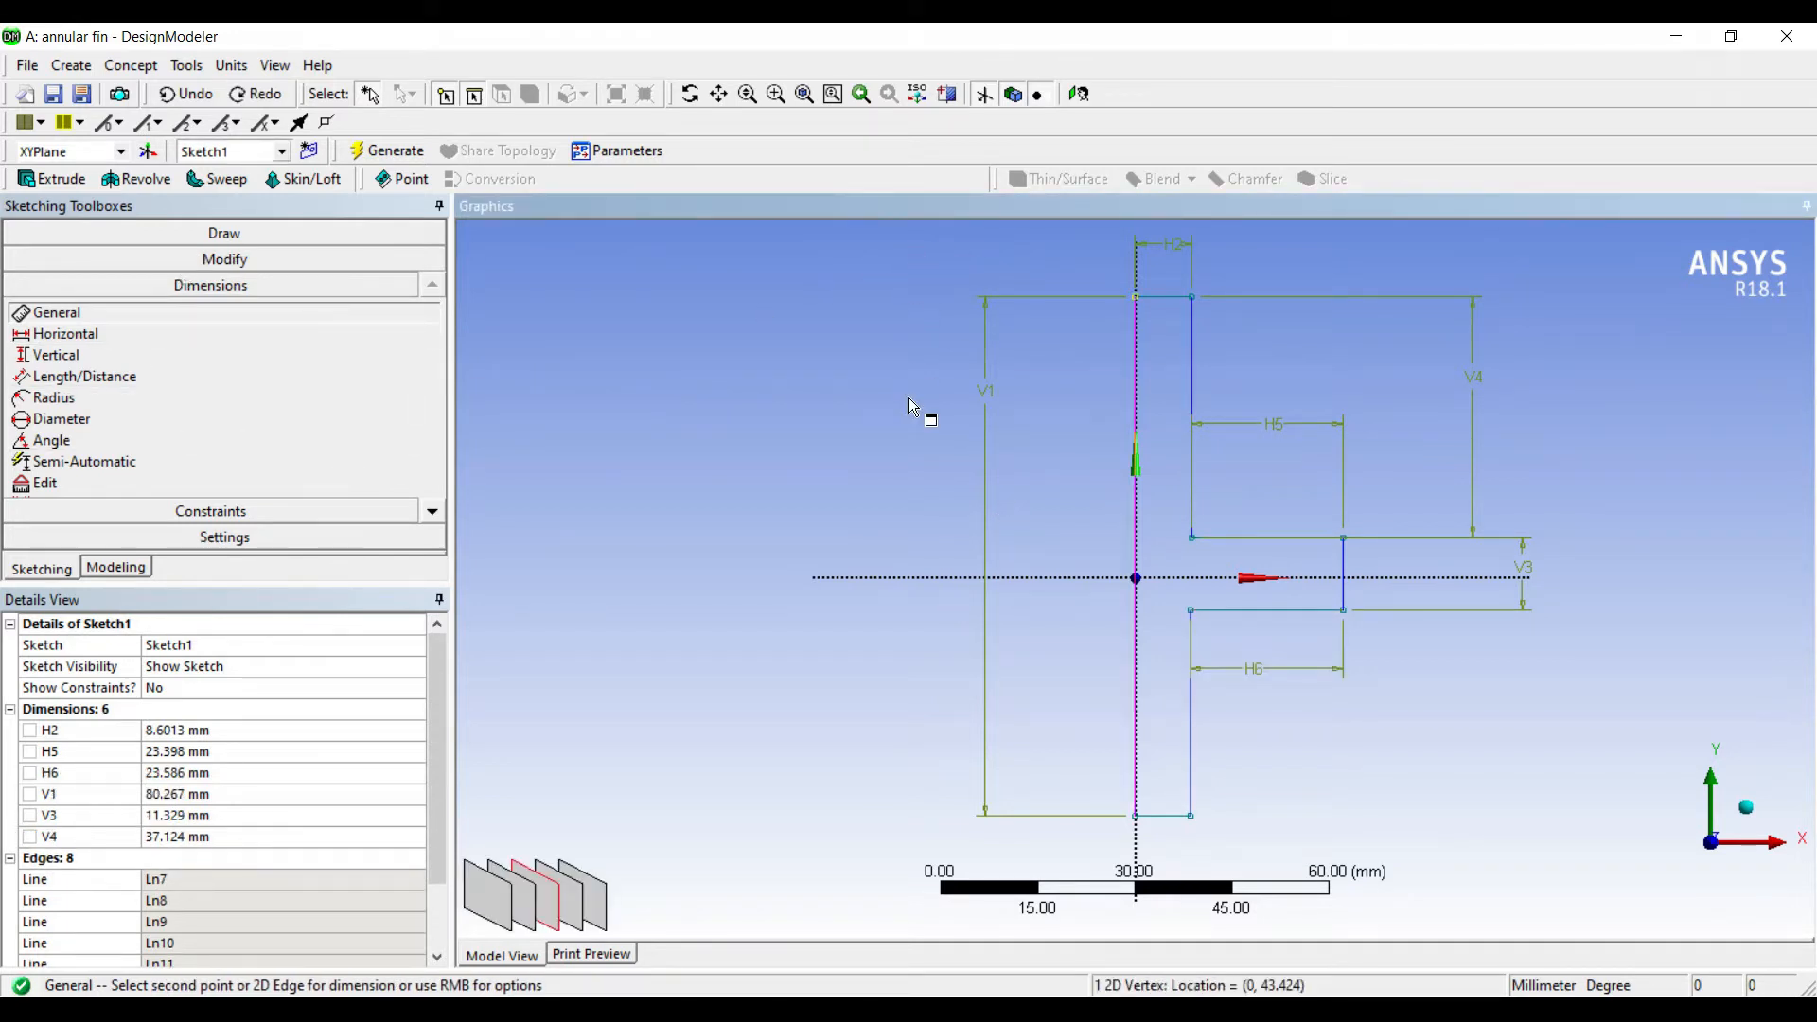
click(872, 464)
click(864, 367)
Step: Set the profile's overall height (V1) to 100 mm and its top's distance above the X axis (V9) to 50 mm
click(161, 644)
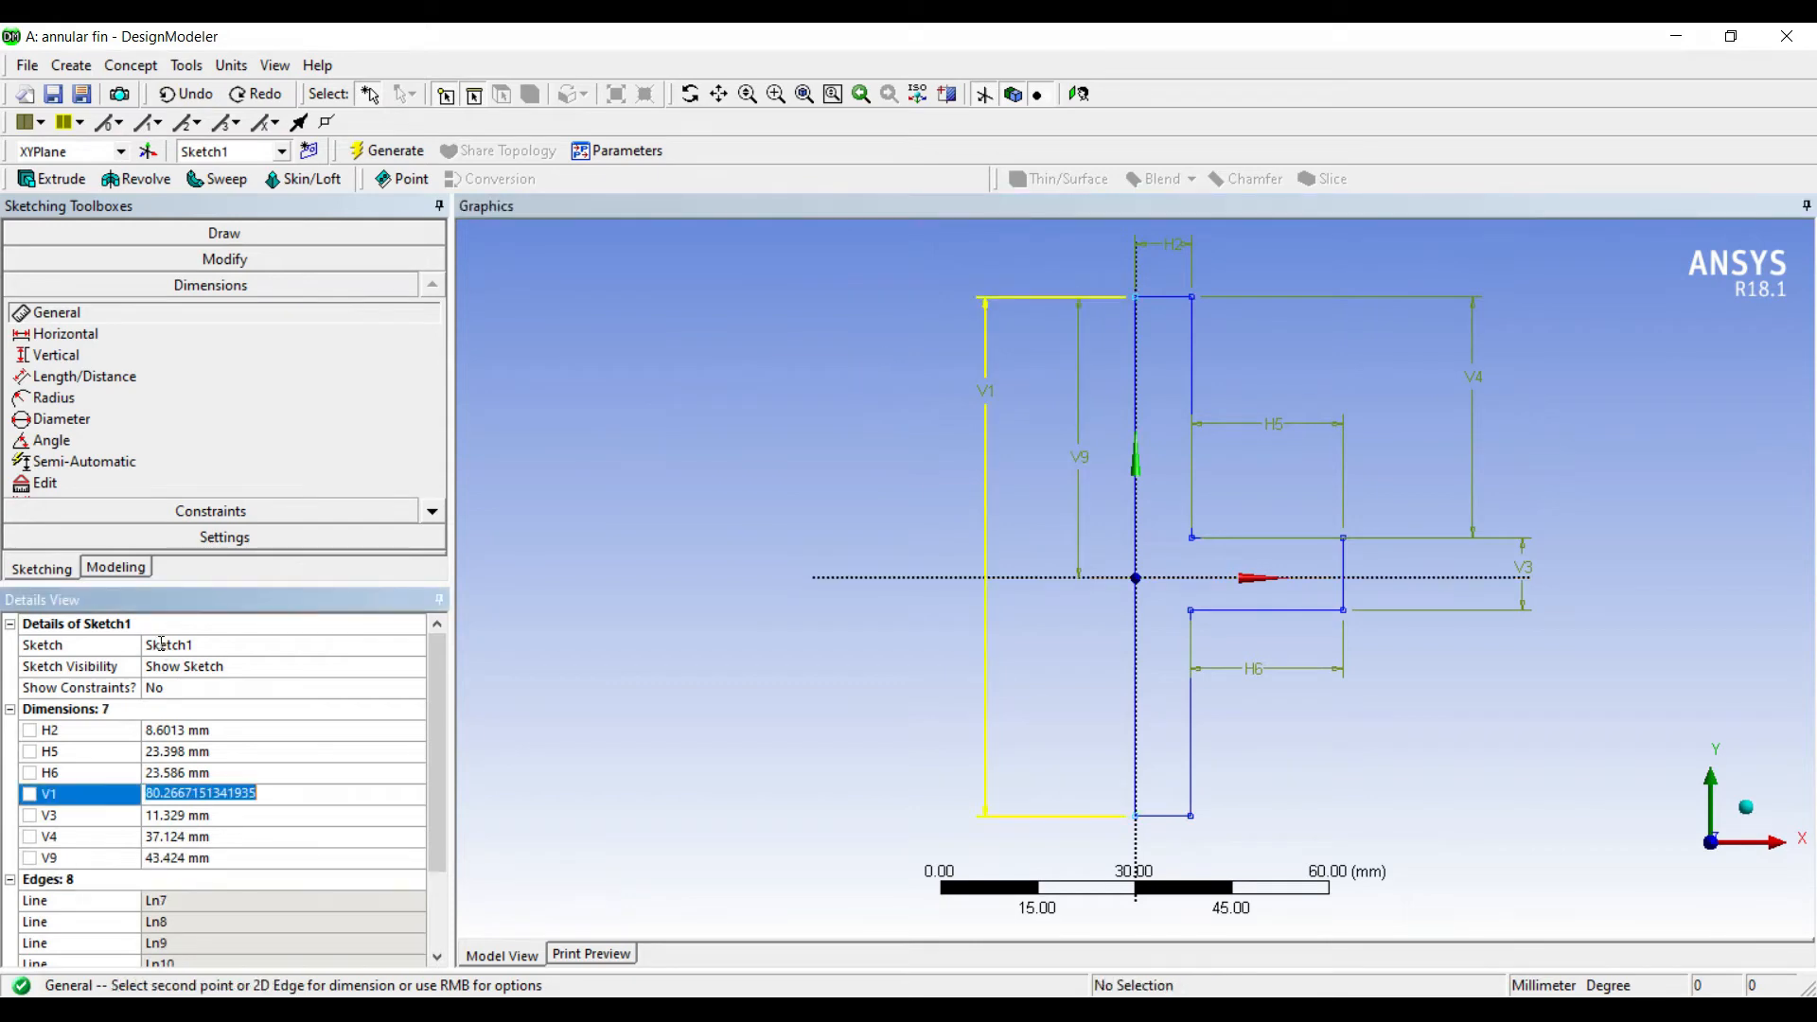
text(100)
key(Return)
click(203, 857)
text(50)
key(Return)
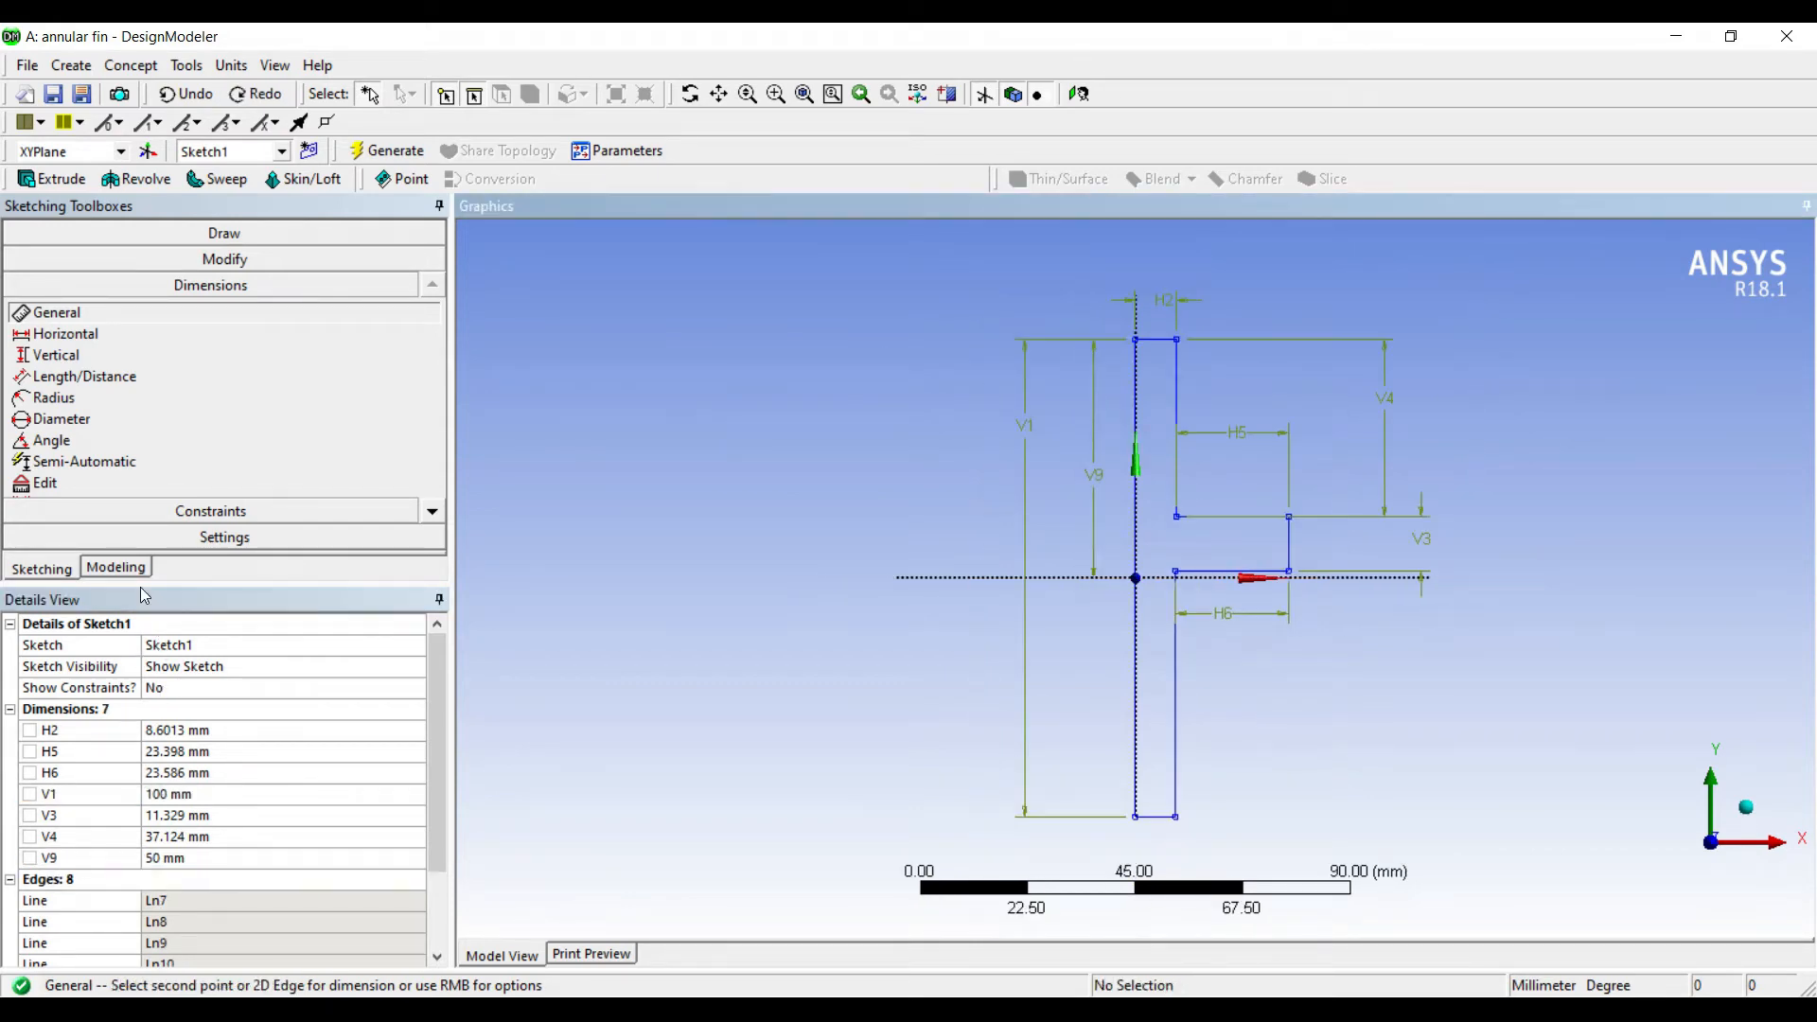
Step: Set the shaft's top width (H2) to 8 mm and the height of its section above the fin (V4) to 40 mm
click(161, 730)
text(8)
key(Return)
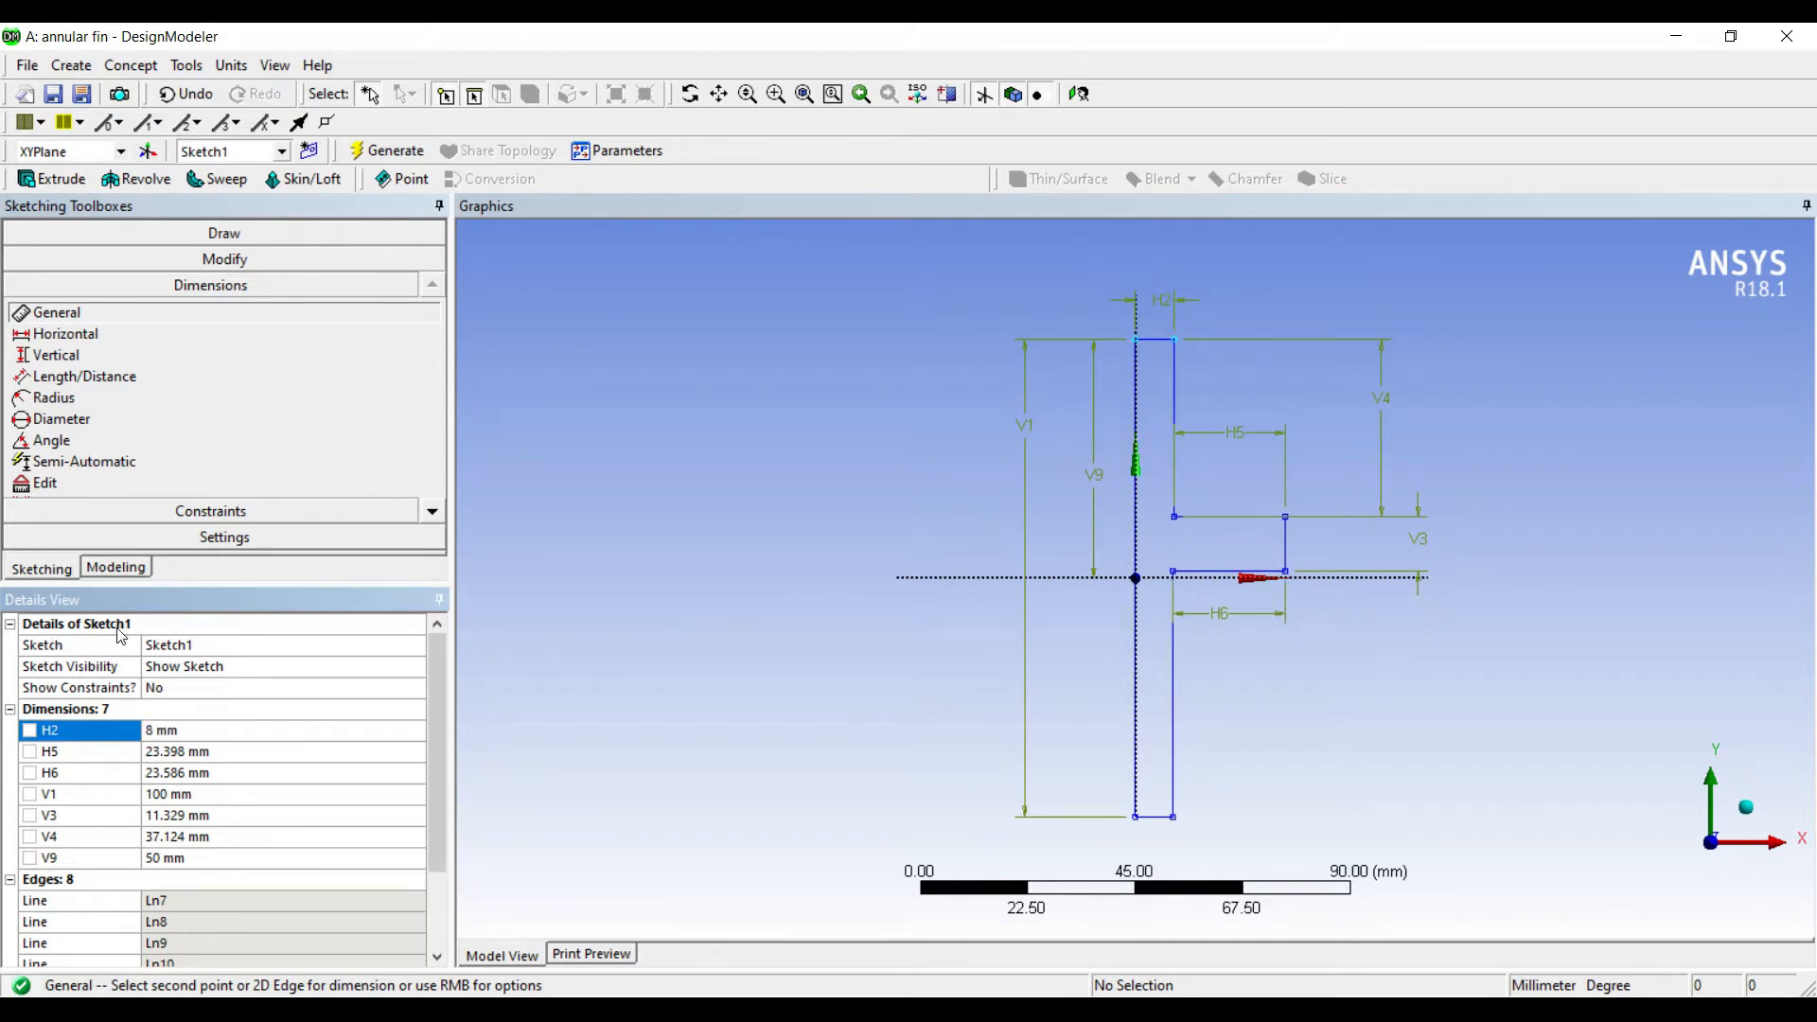
click(161, 836)
text(40)
key(Return)
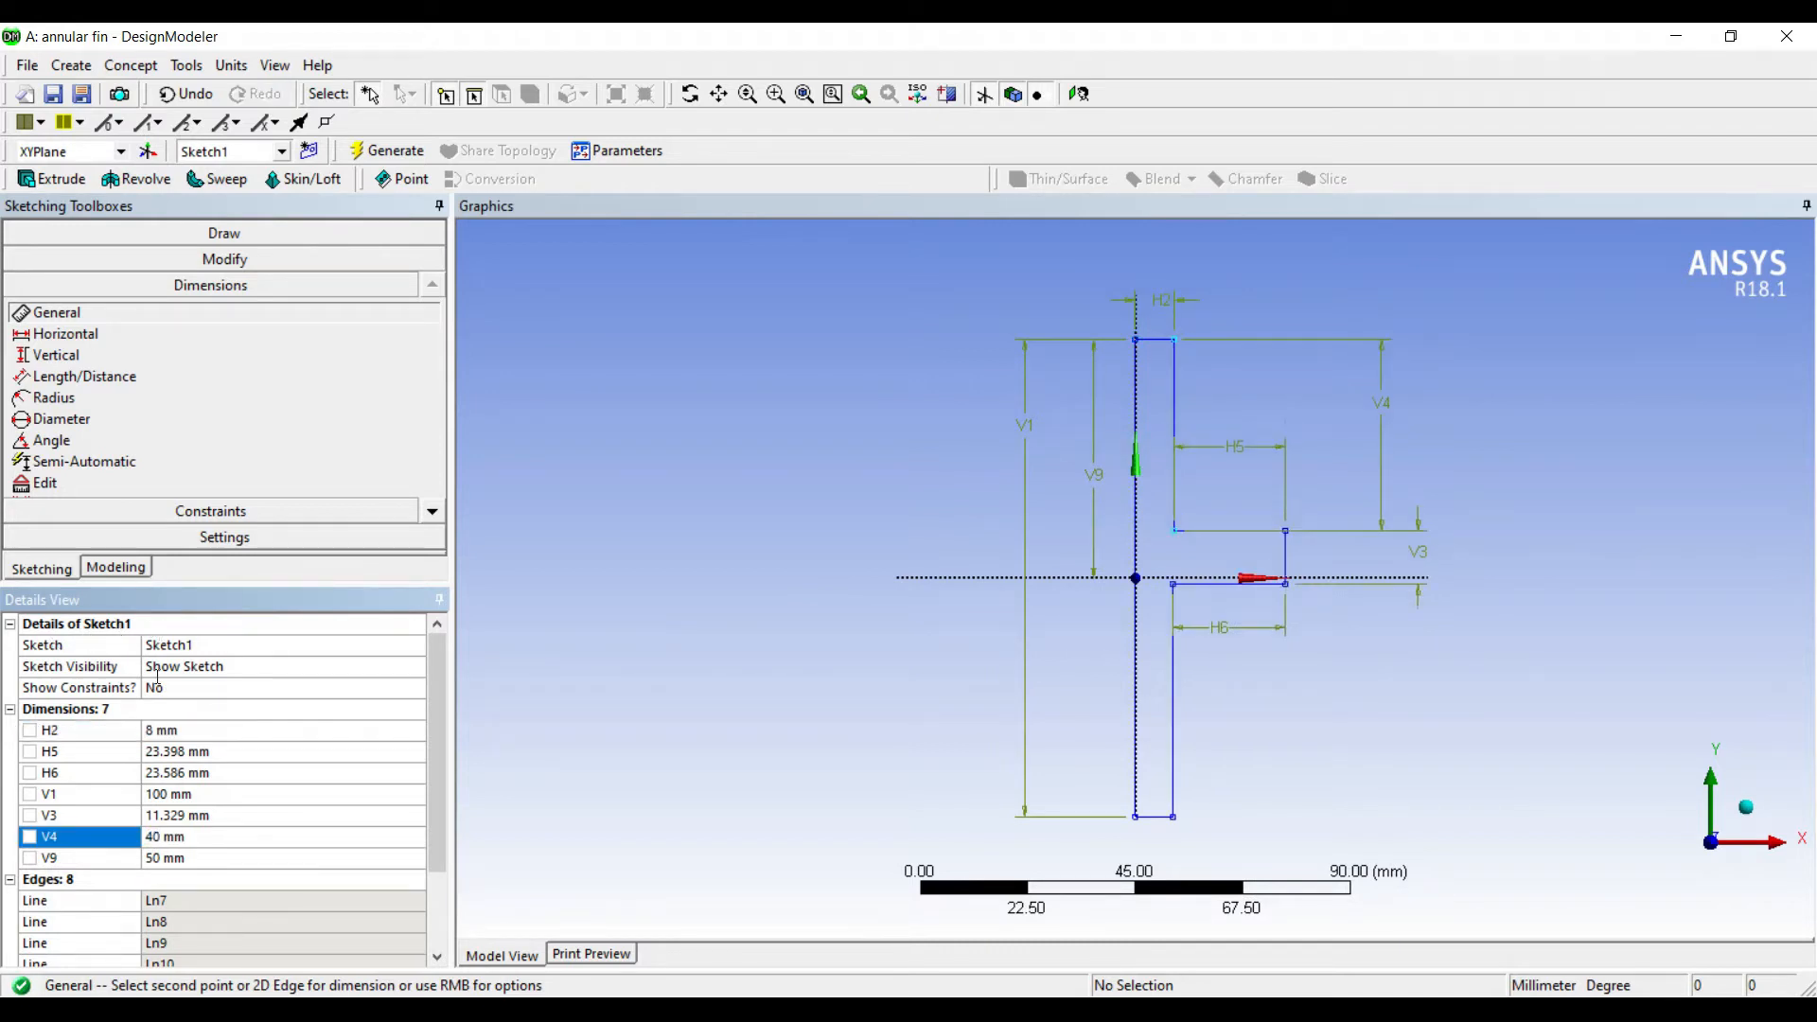
Step: Set the fin's thickness (V3) to 10 mm and the lengths of its upper and lower edges (H5, H6) to 30 mm each
click(176, 815)
text(10)
key(Return)
click(165, 751)
text(30)
key(Return)
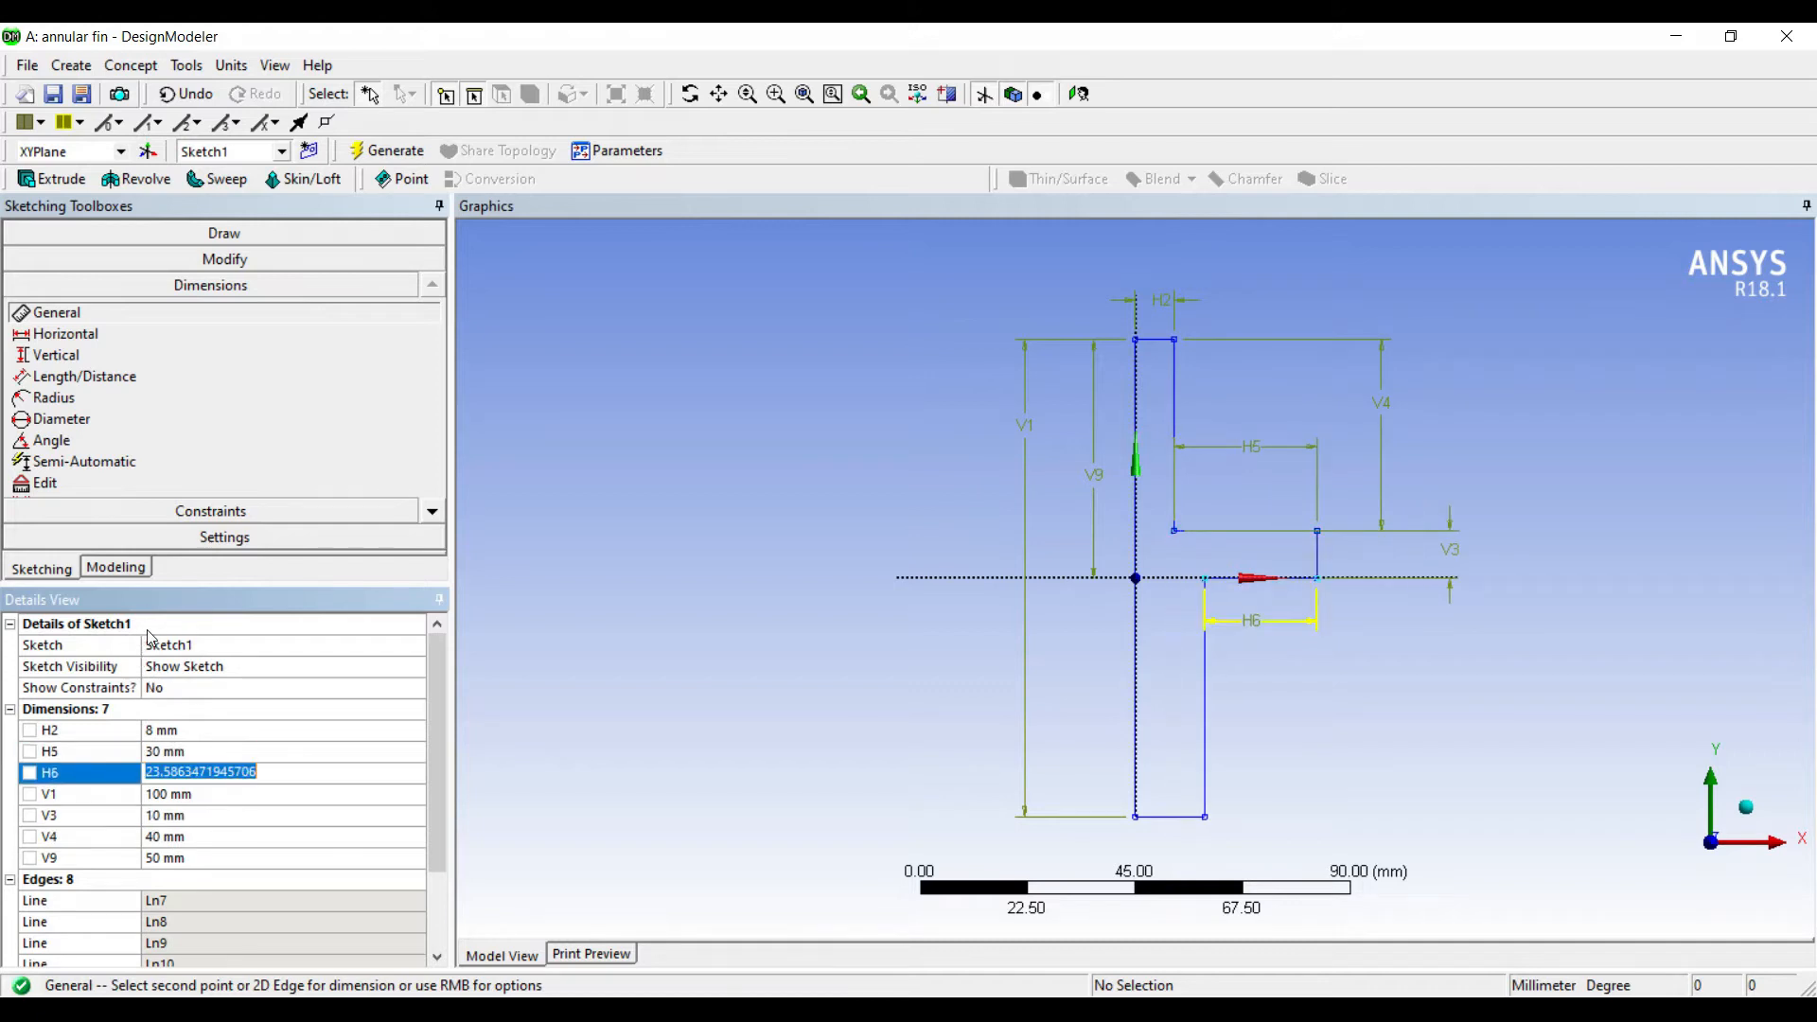
text(30)
key(Return)
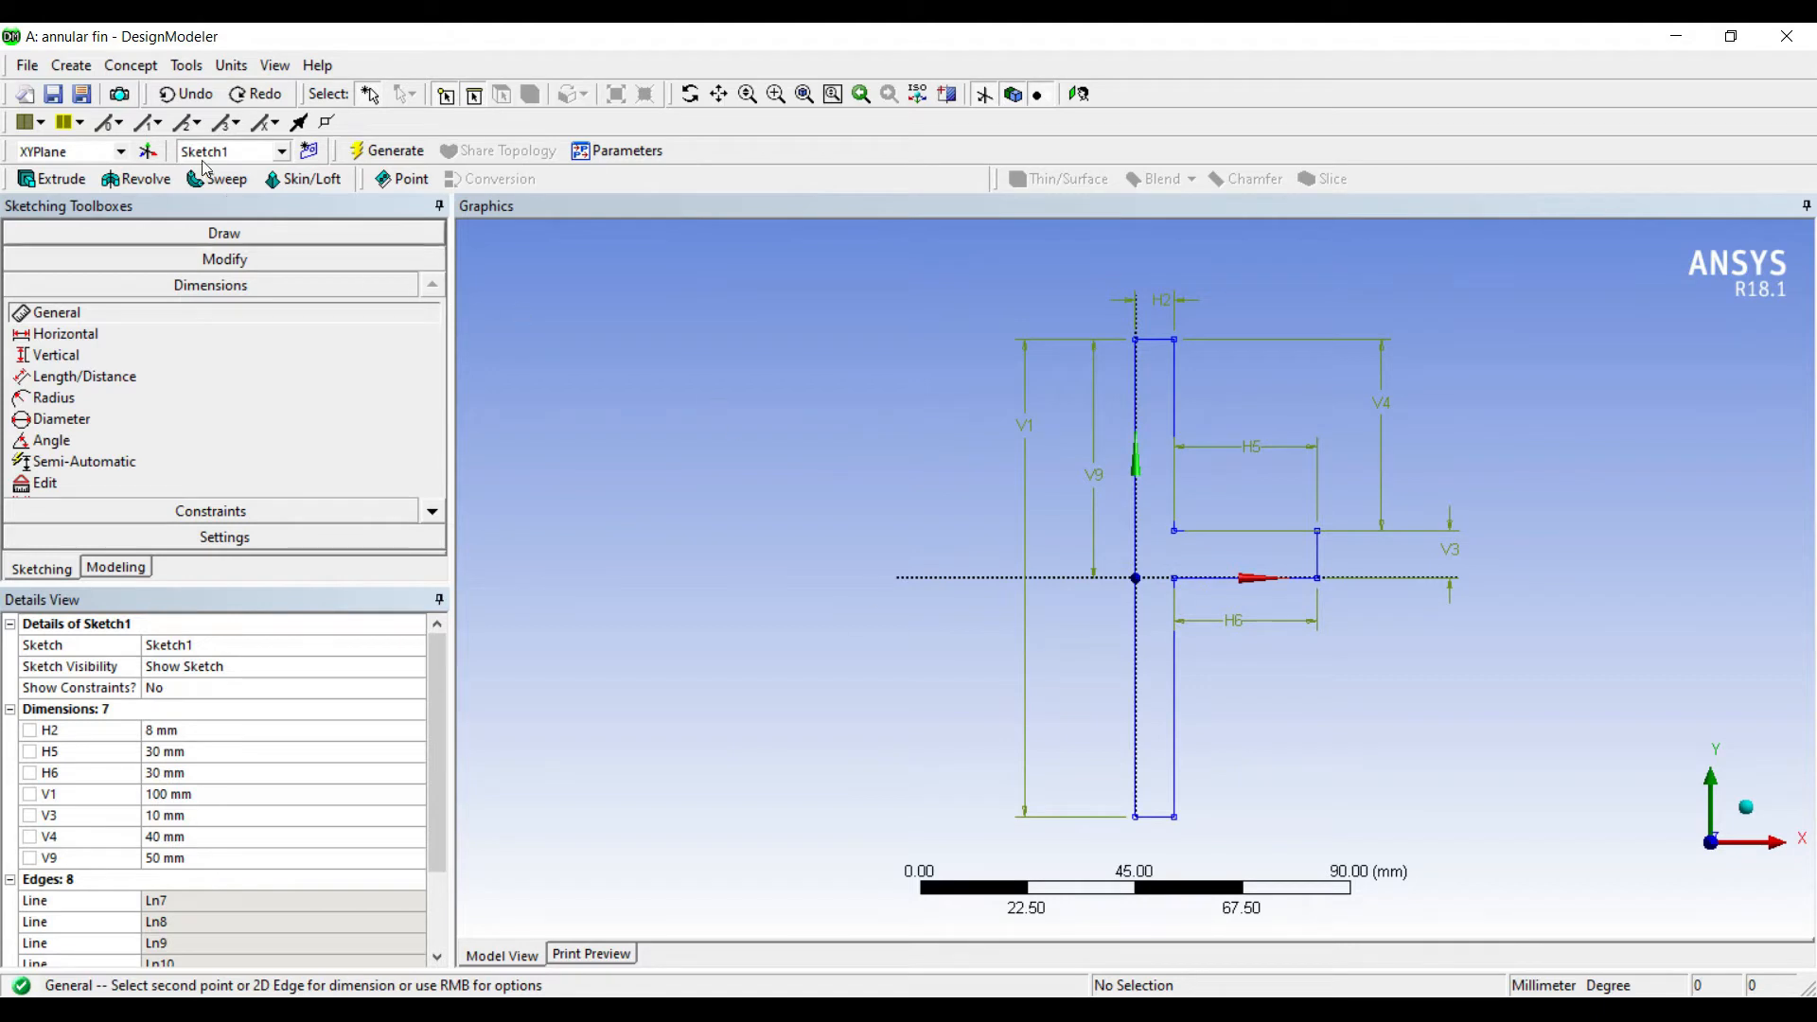
Step: Revolve the sketched profile 360° about the vertical Y axis as added material and generate the solid
click(136, 178)
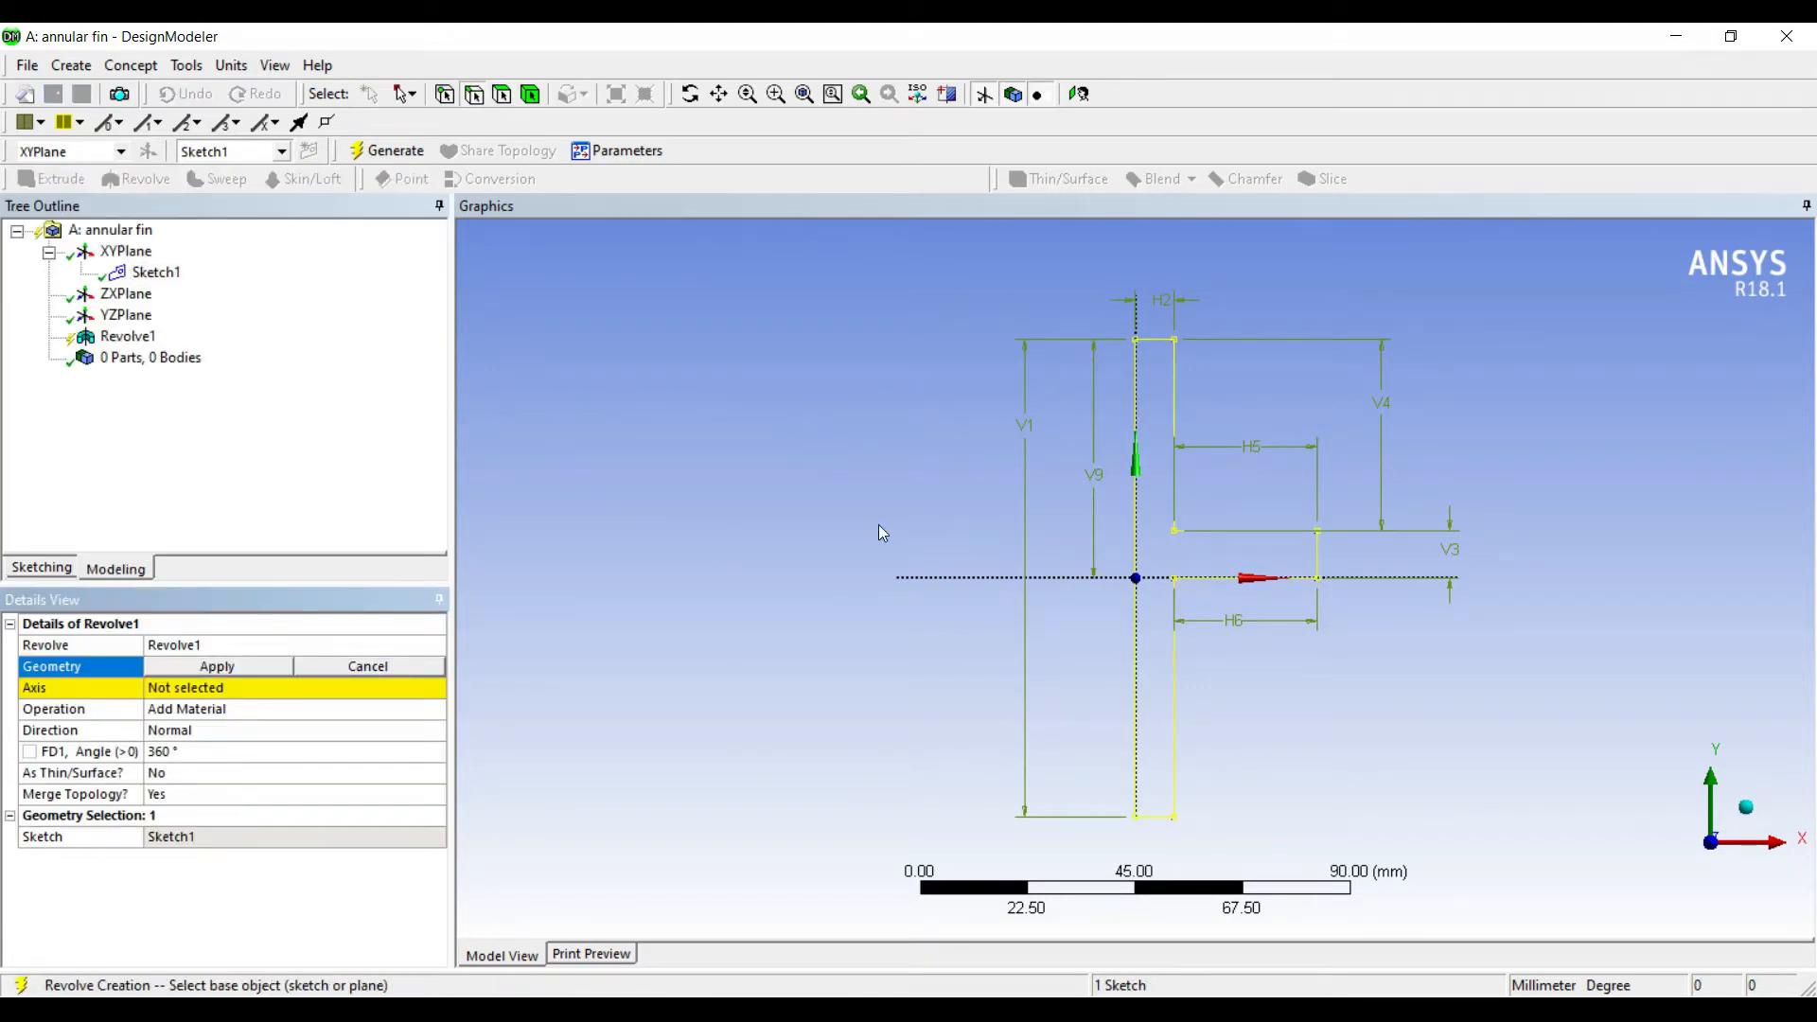
click(209, 666)
click(217, 688)
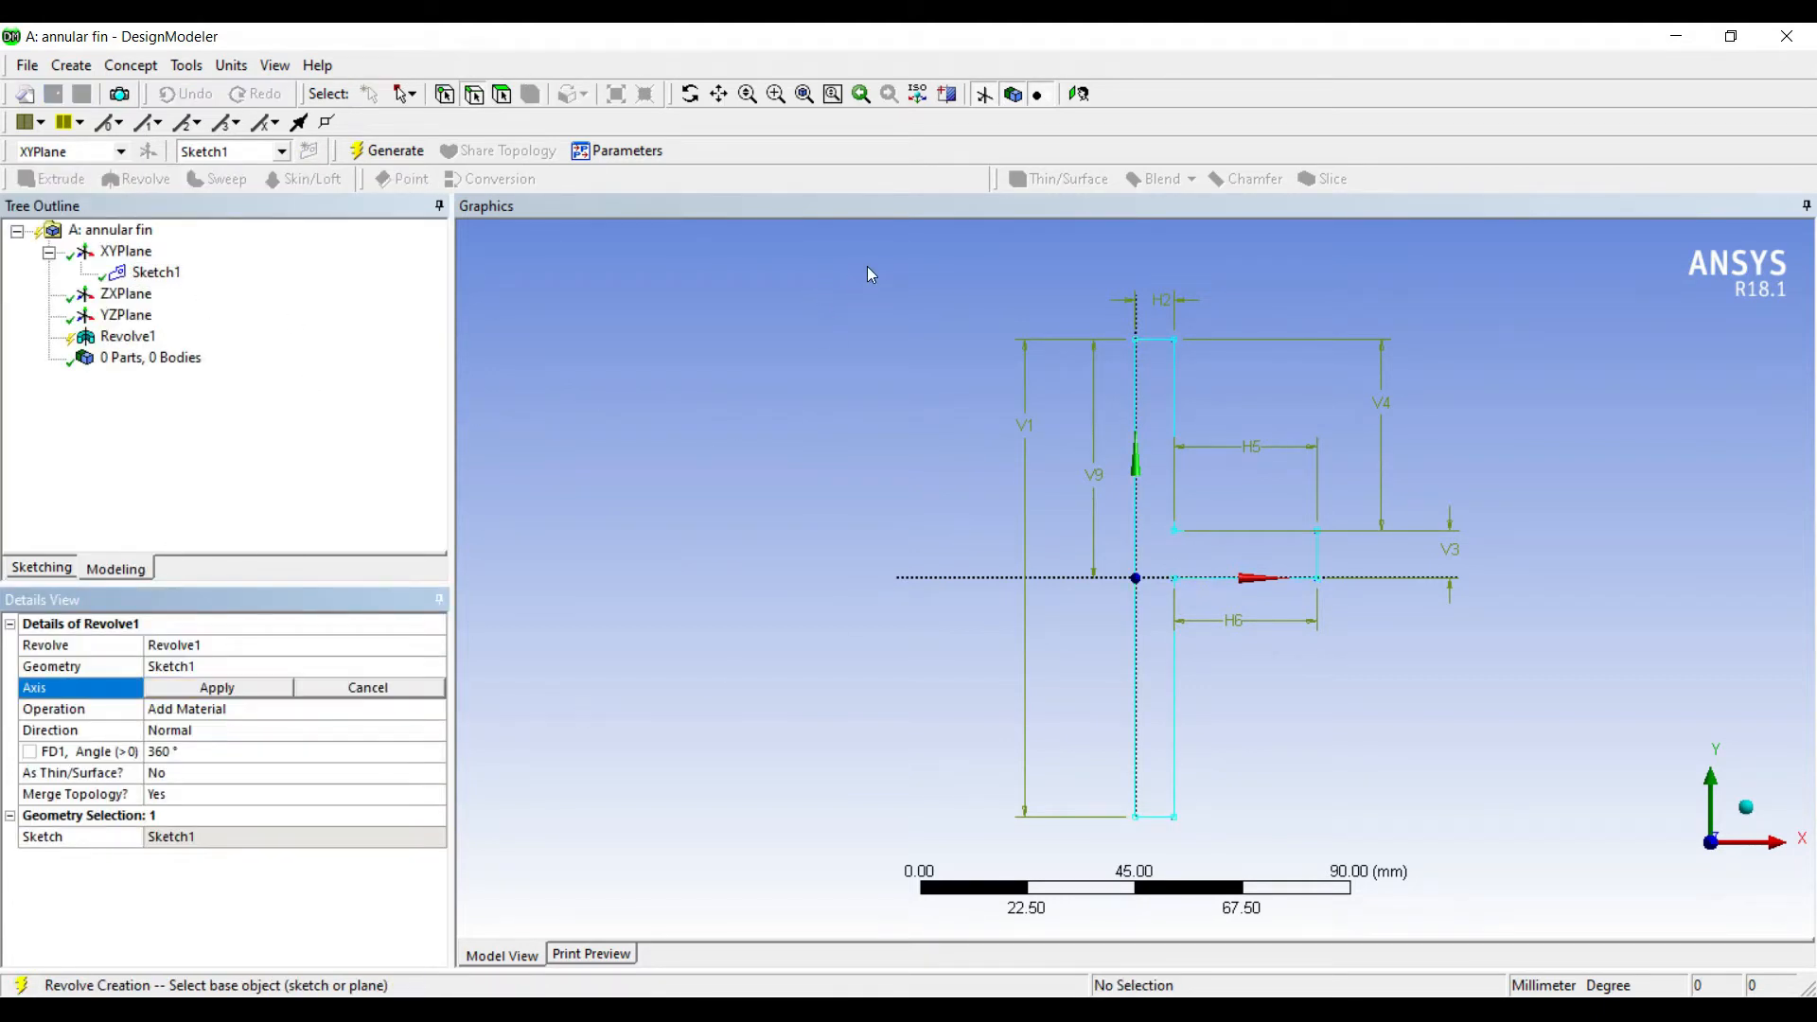
scroll(950, 653, up, 3)
click(982, 402)
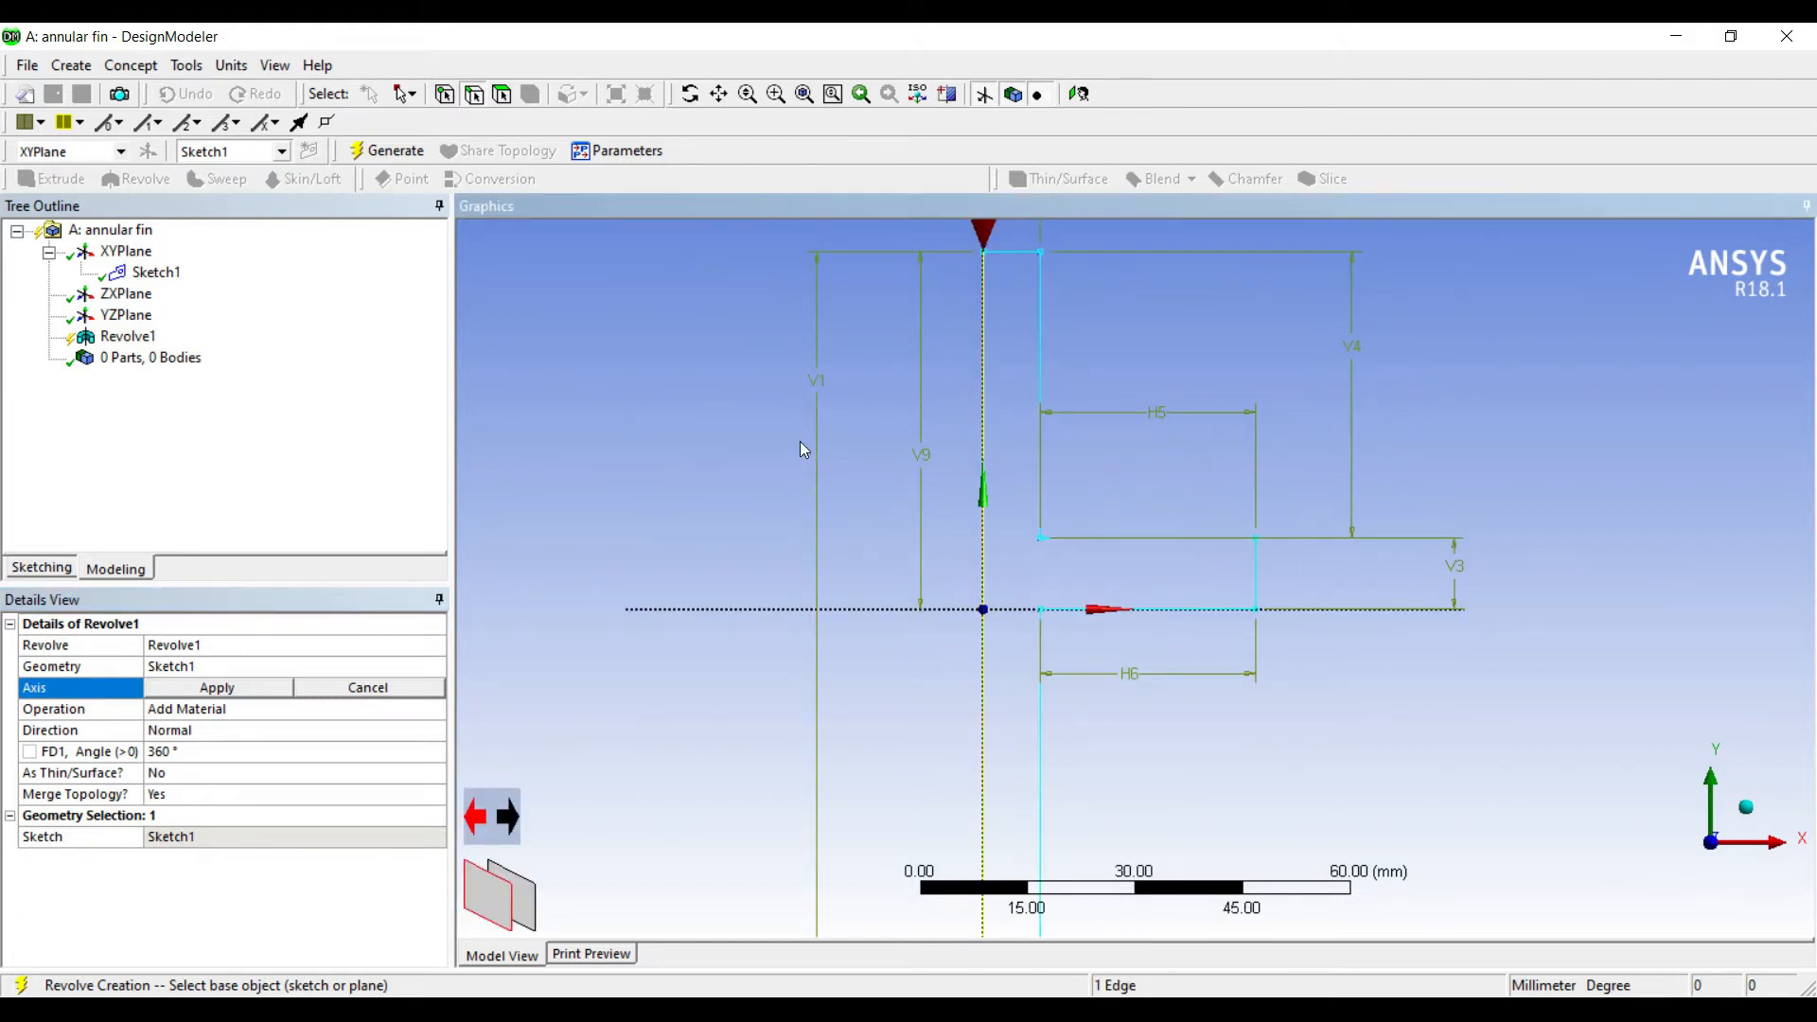
click(217, 688)
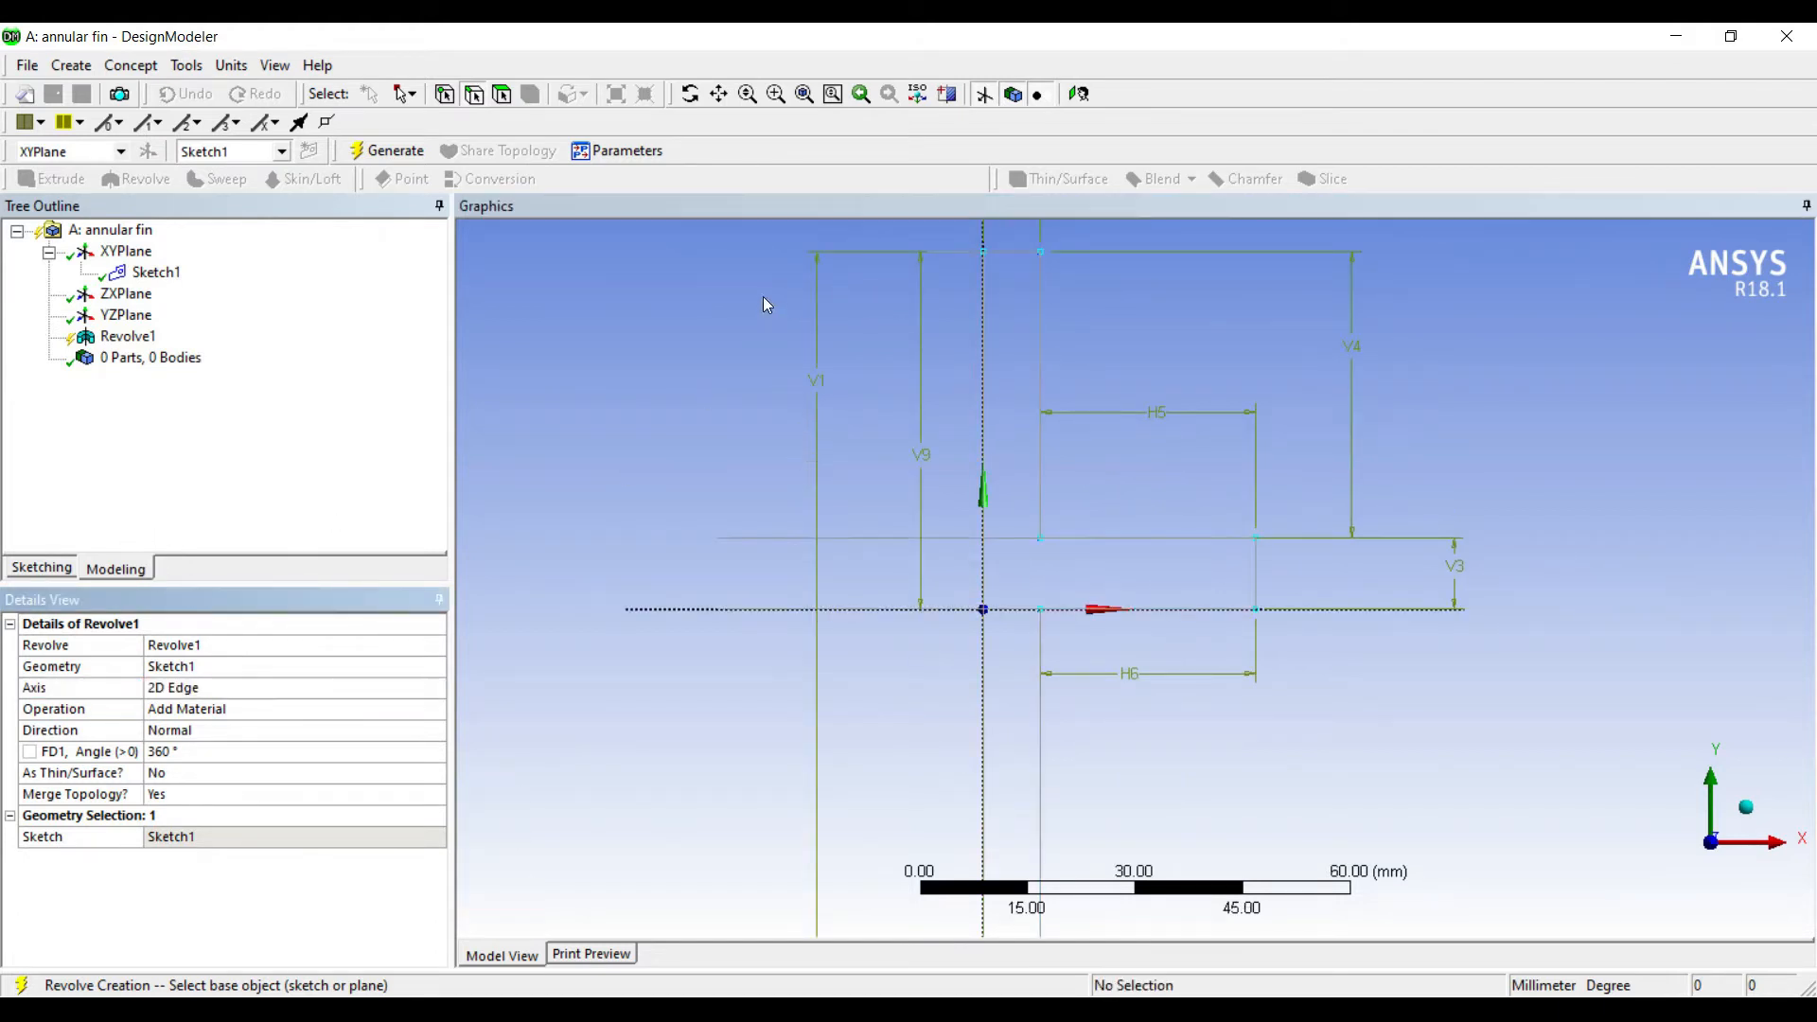
click(387, 151)
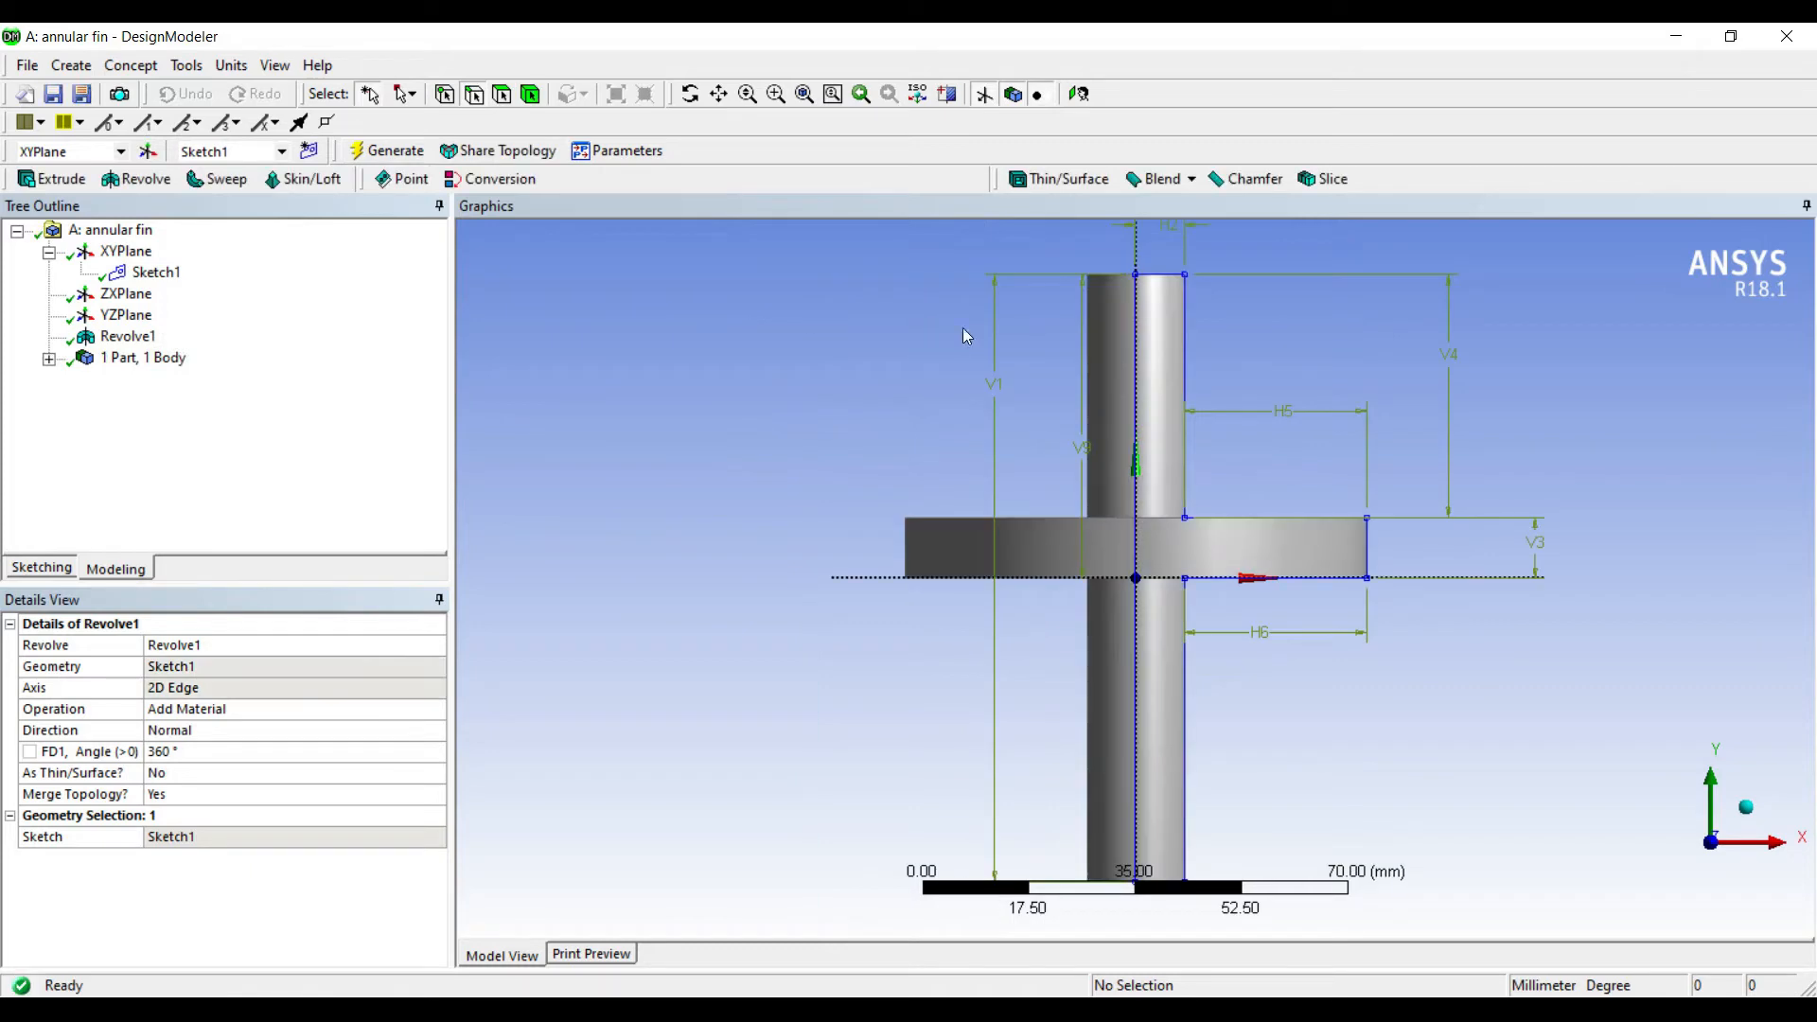
Step: Return to Workbench and open the annular fin system's Model in Mechanical
middle_drag(1029, 382, 875, 417)
click(1676, 36)
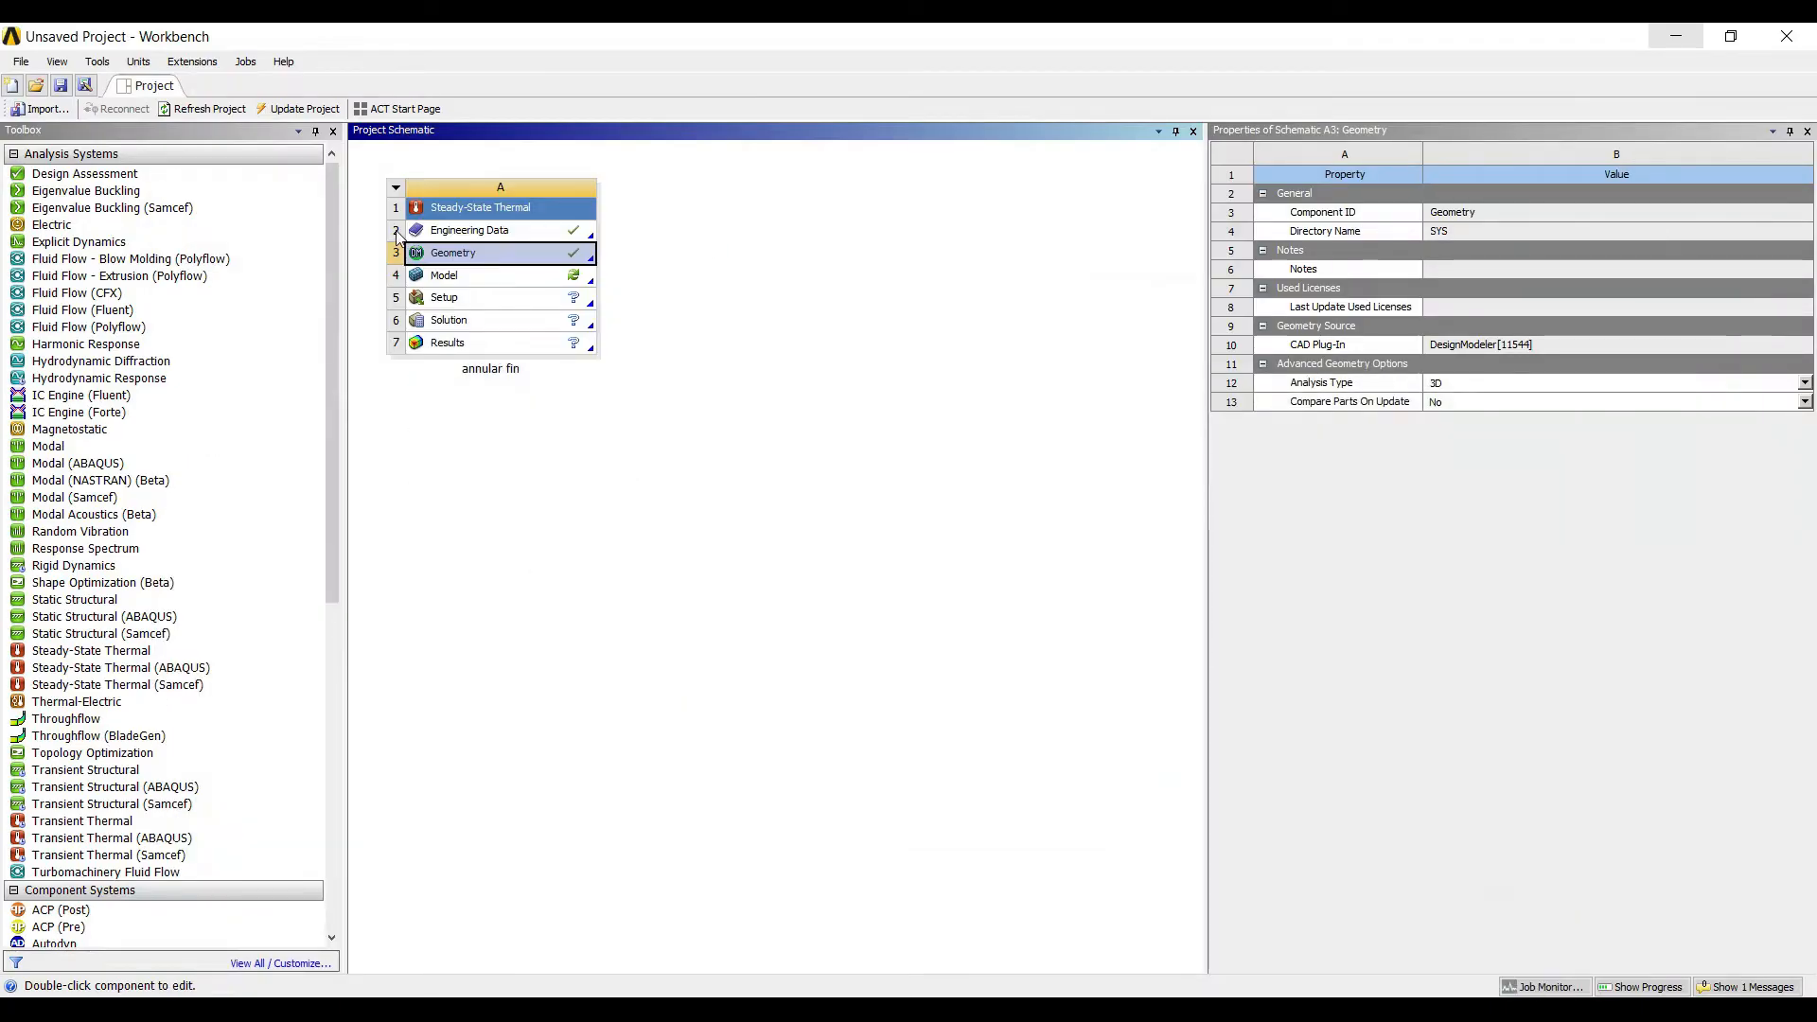
double_click(445, 276)
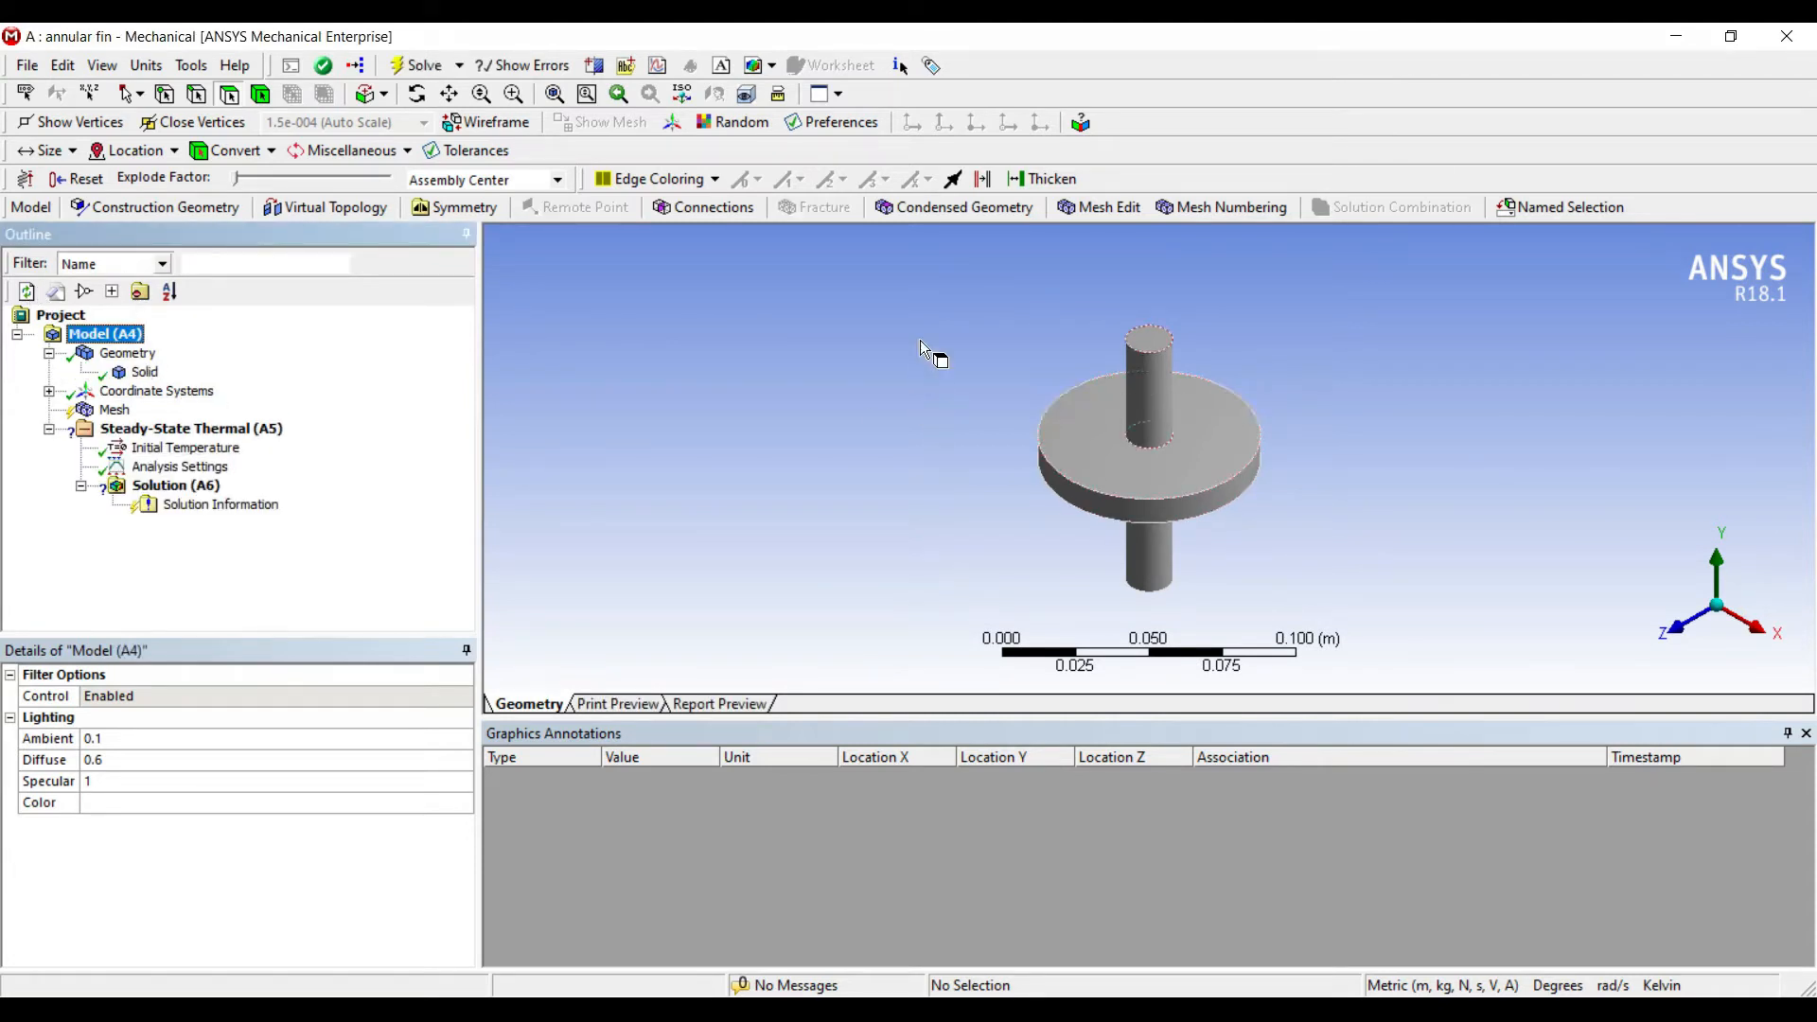
Step: Open Engineering Data from the solid body's material assignment to define a new material
middle_drag(923, 431, 919, 331)
scroll(928, 413, down, 3)
scroll(923, 414, up, 7)
middle_drag(921, 414, 921, 401)
click(143, 372)
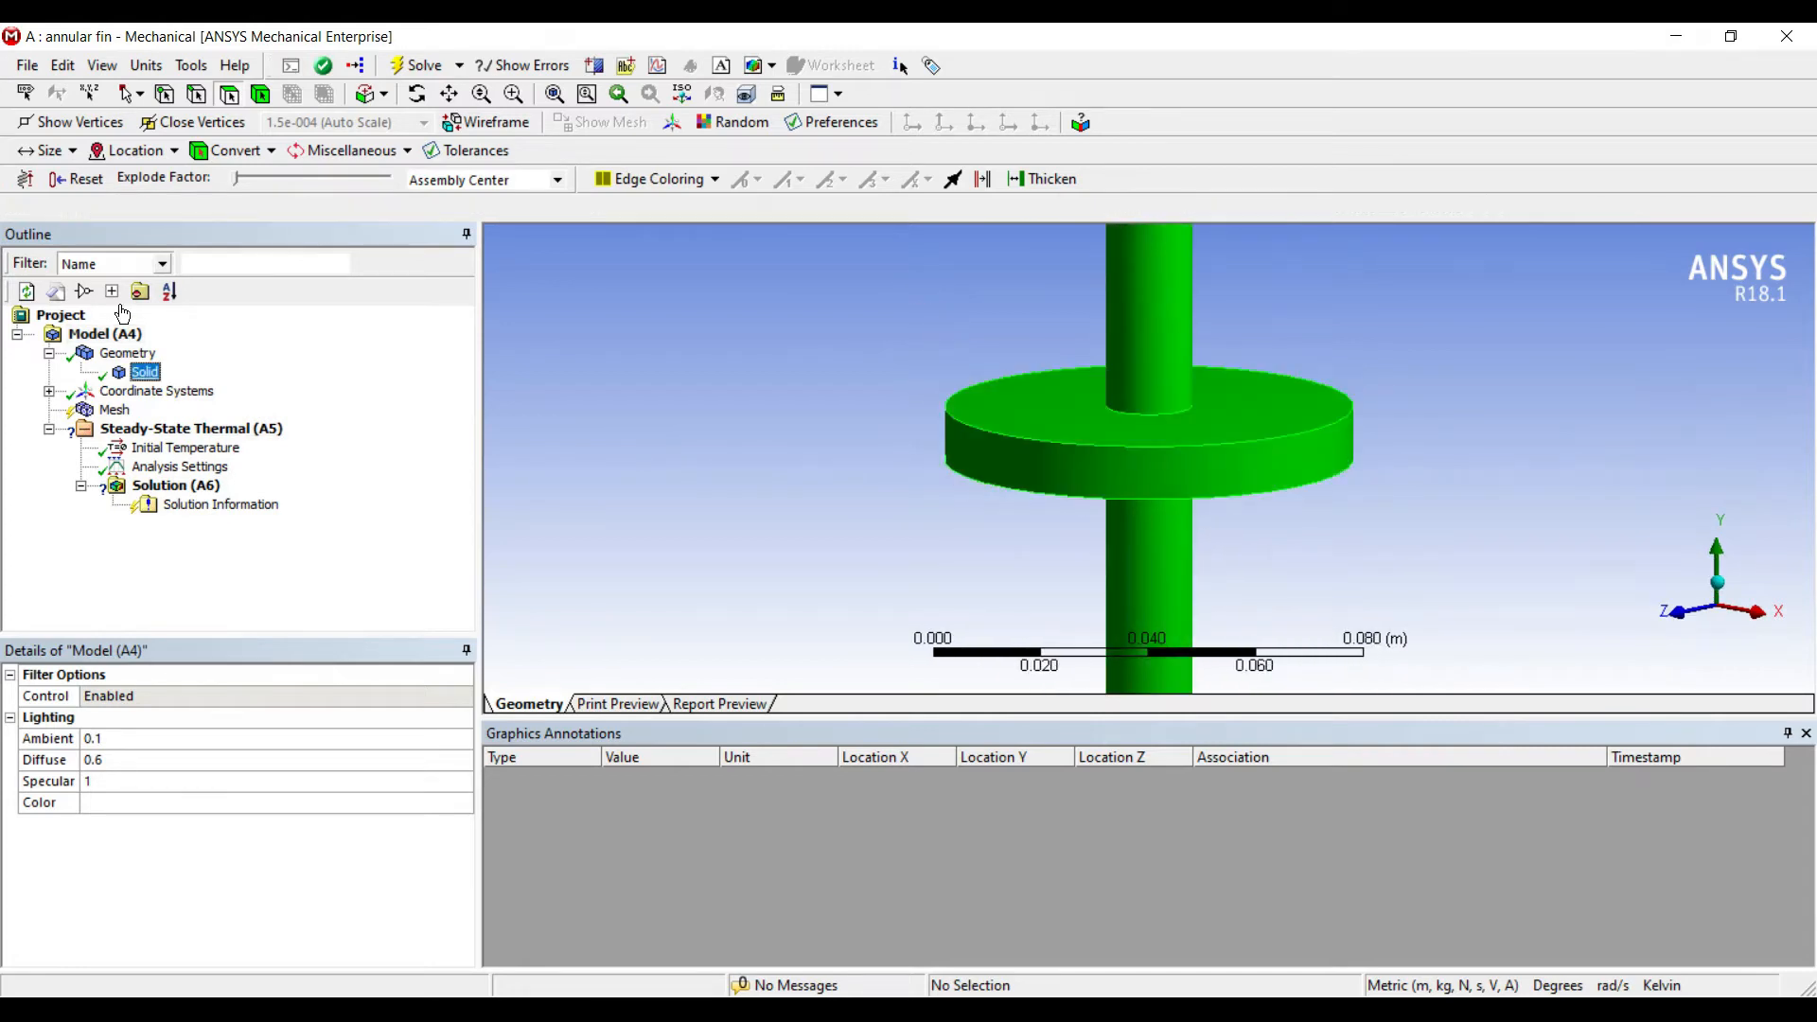
click(223, 866)
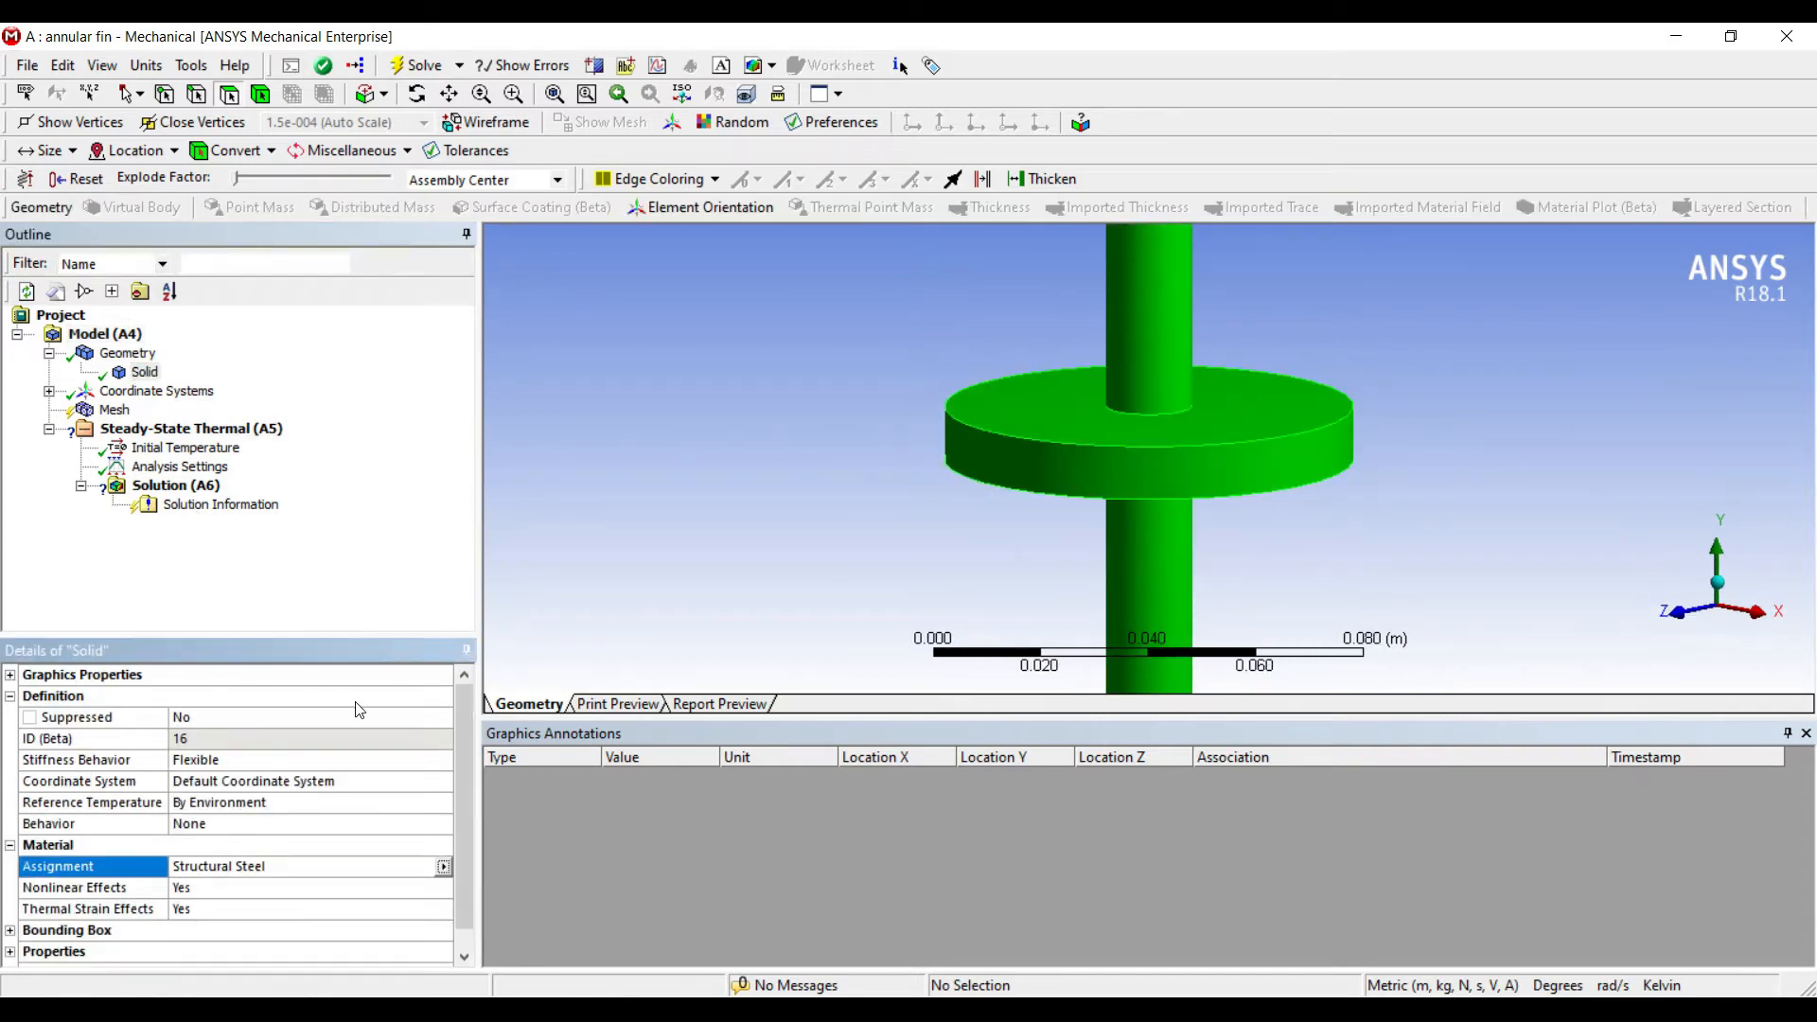
click(442, 866)
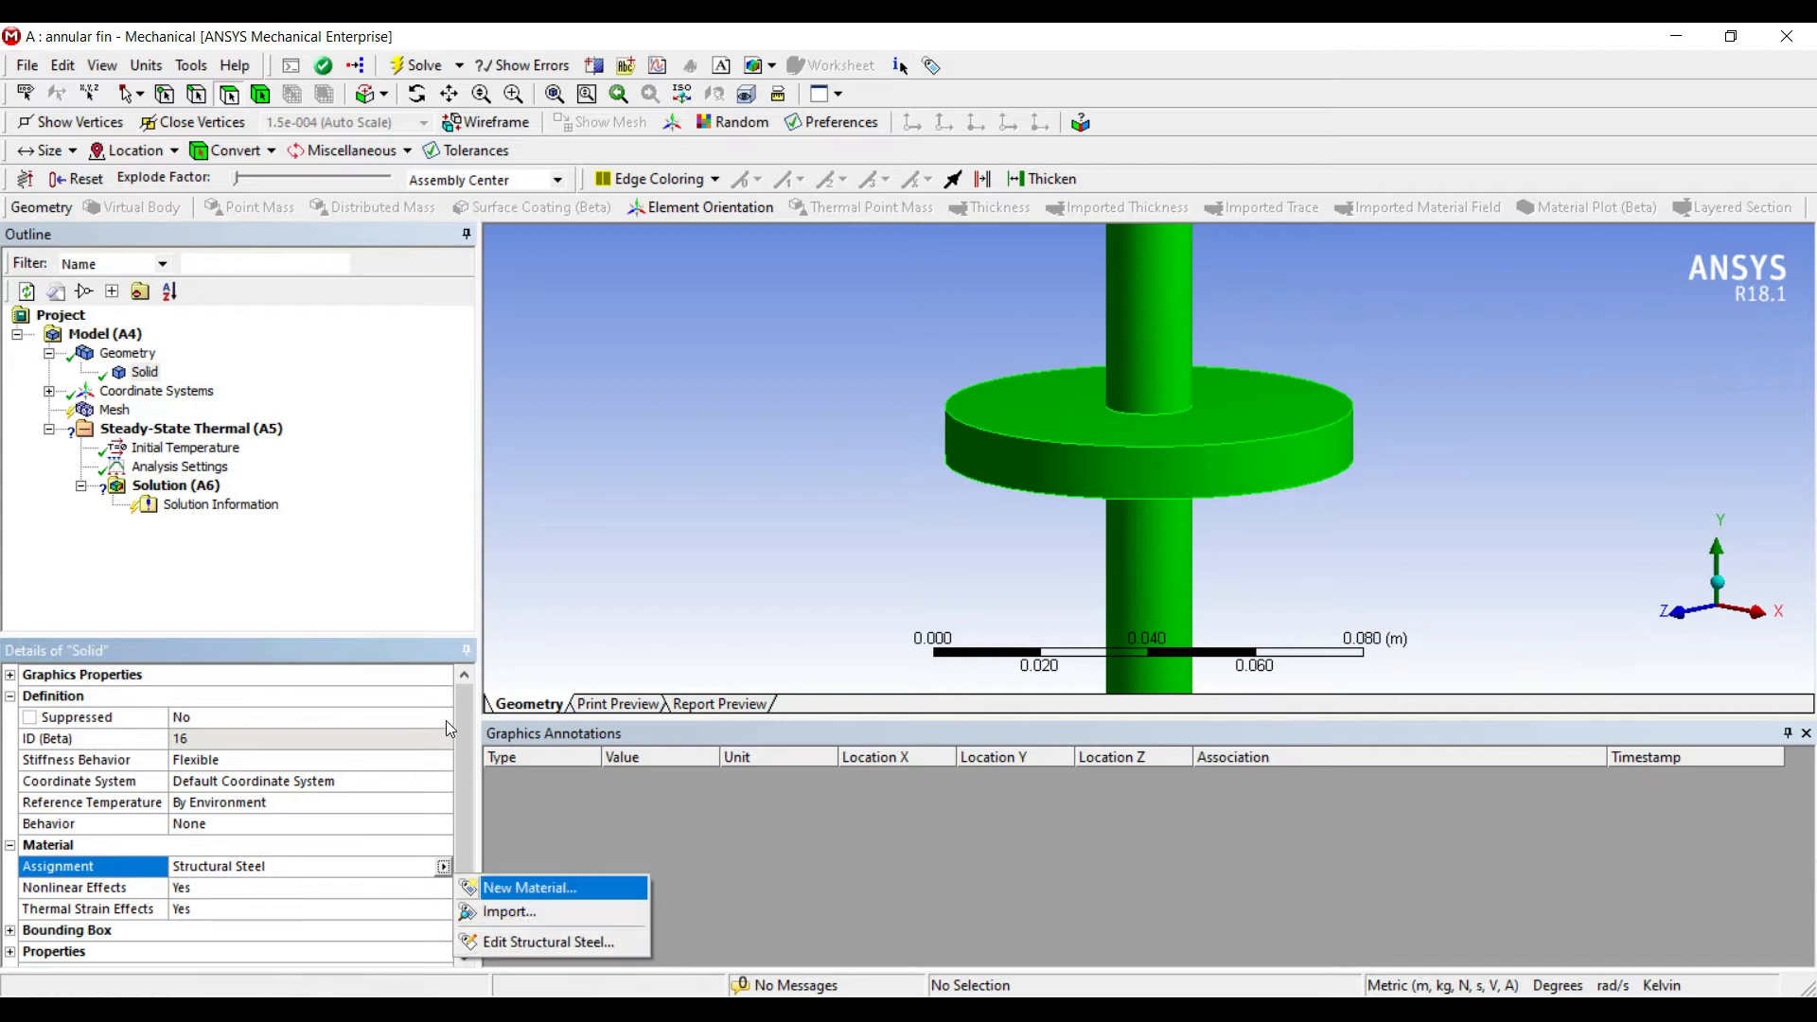
click(556, 889)
click(916, 541)
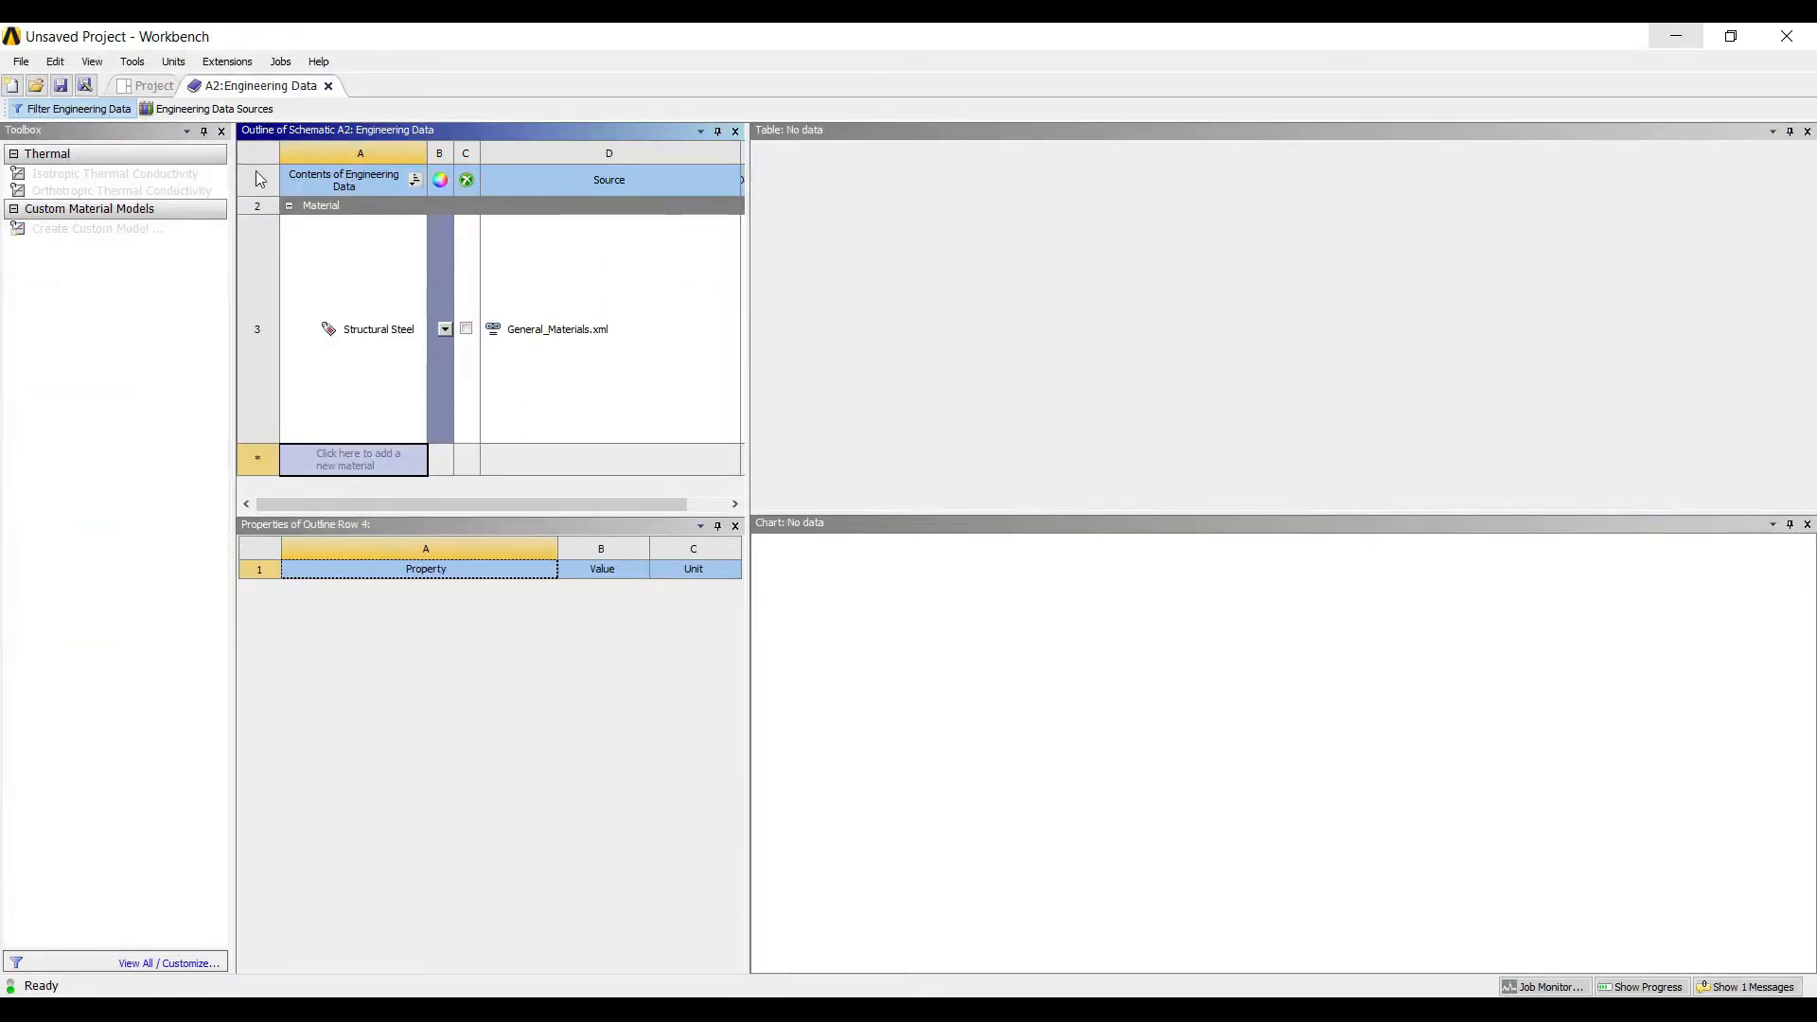
Step: Show the Engineering Data Sources and select Structural Steel in the General Materials library
click(190, 109)
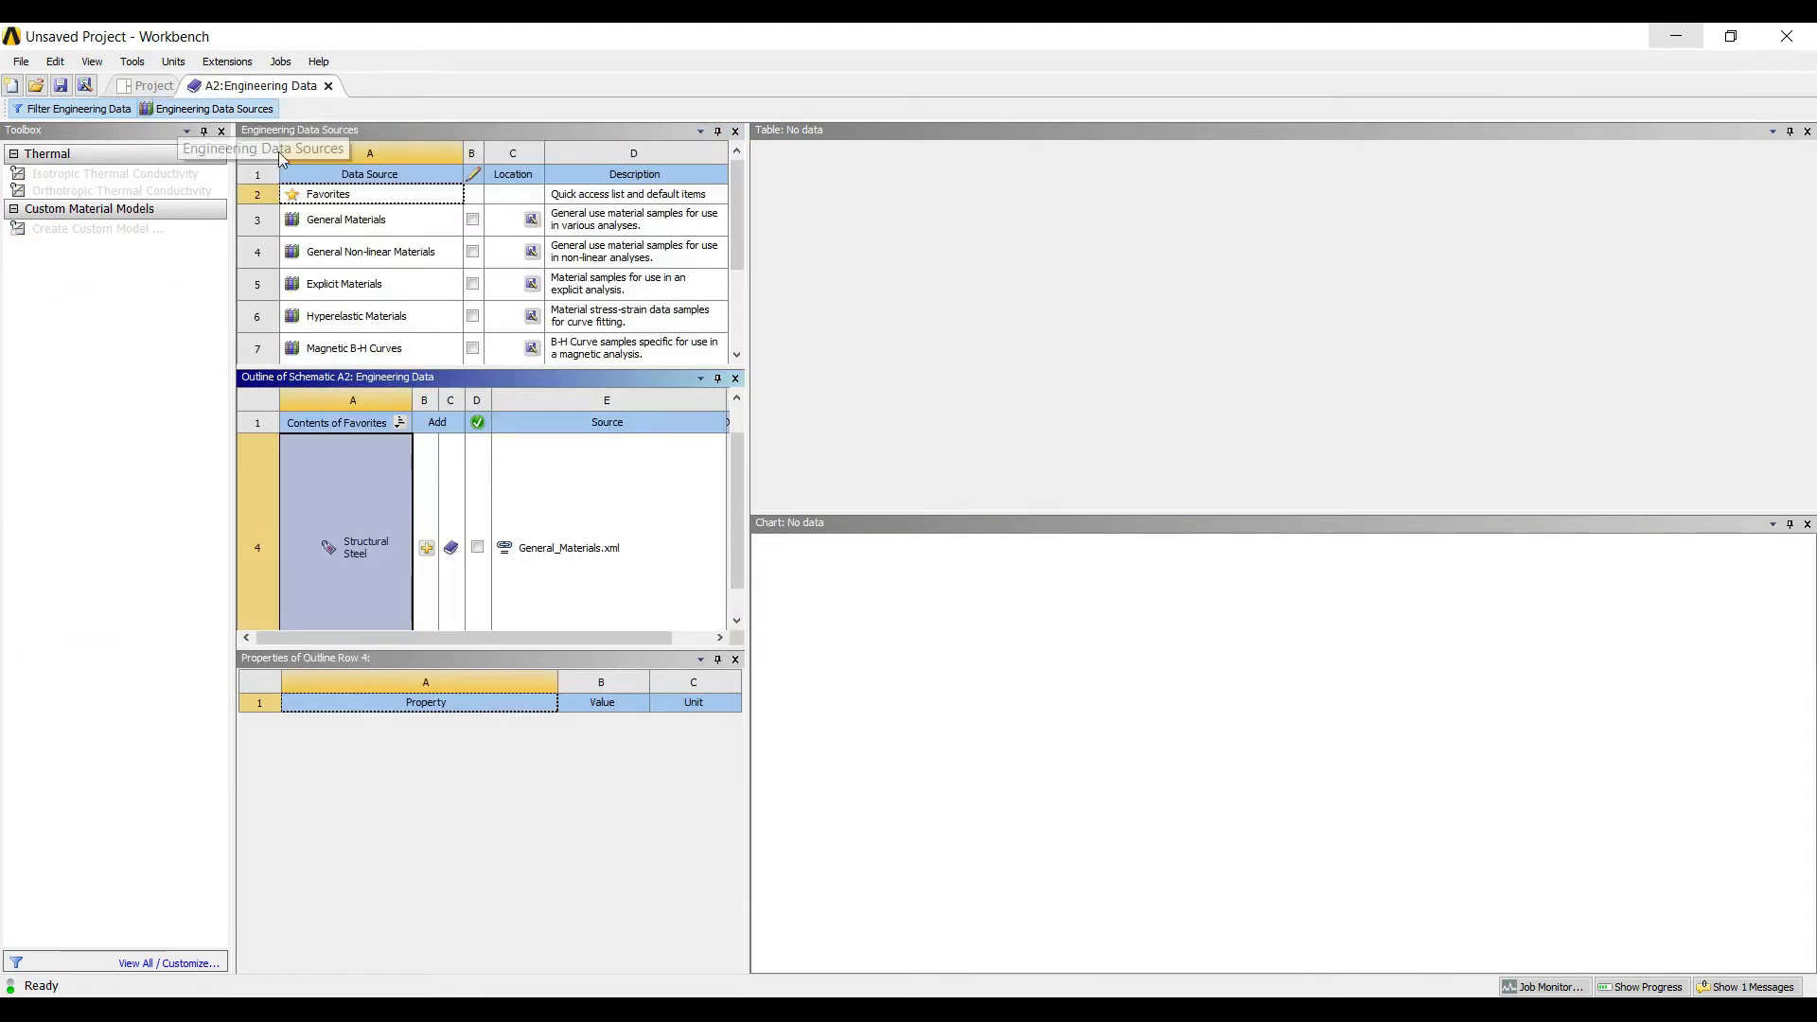
click(312, 220)
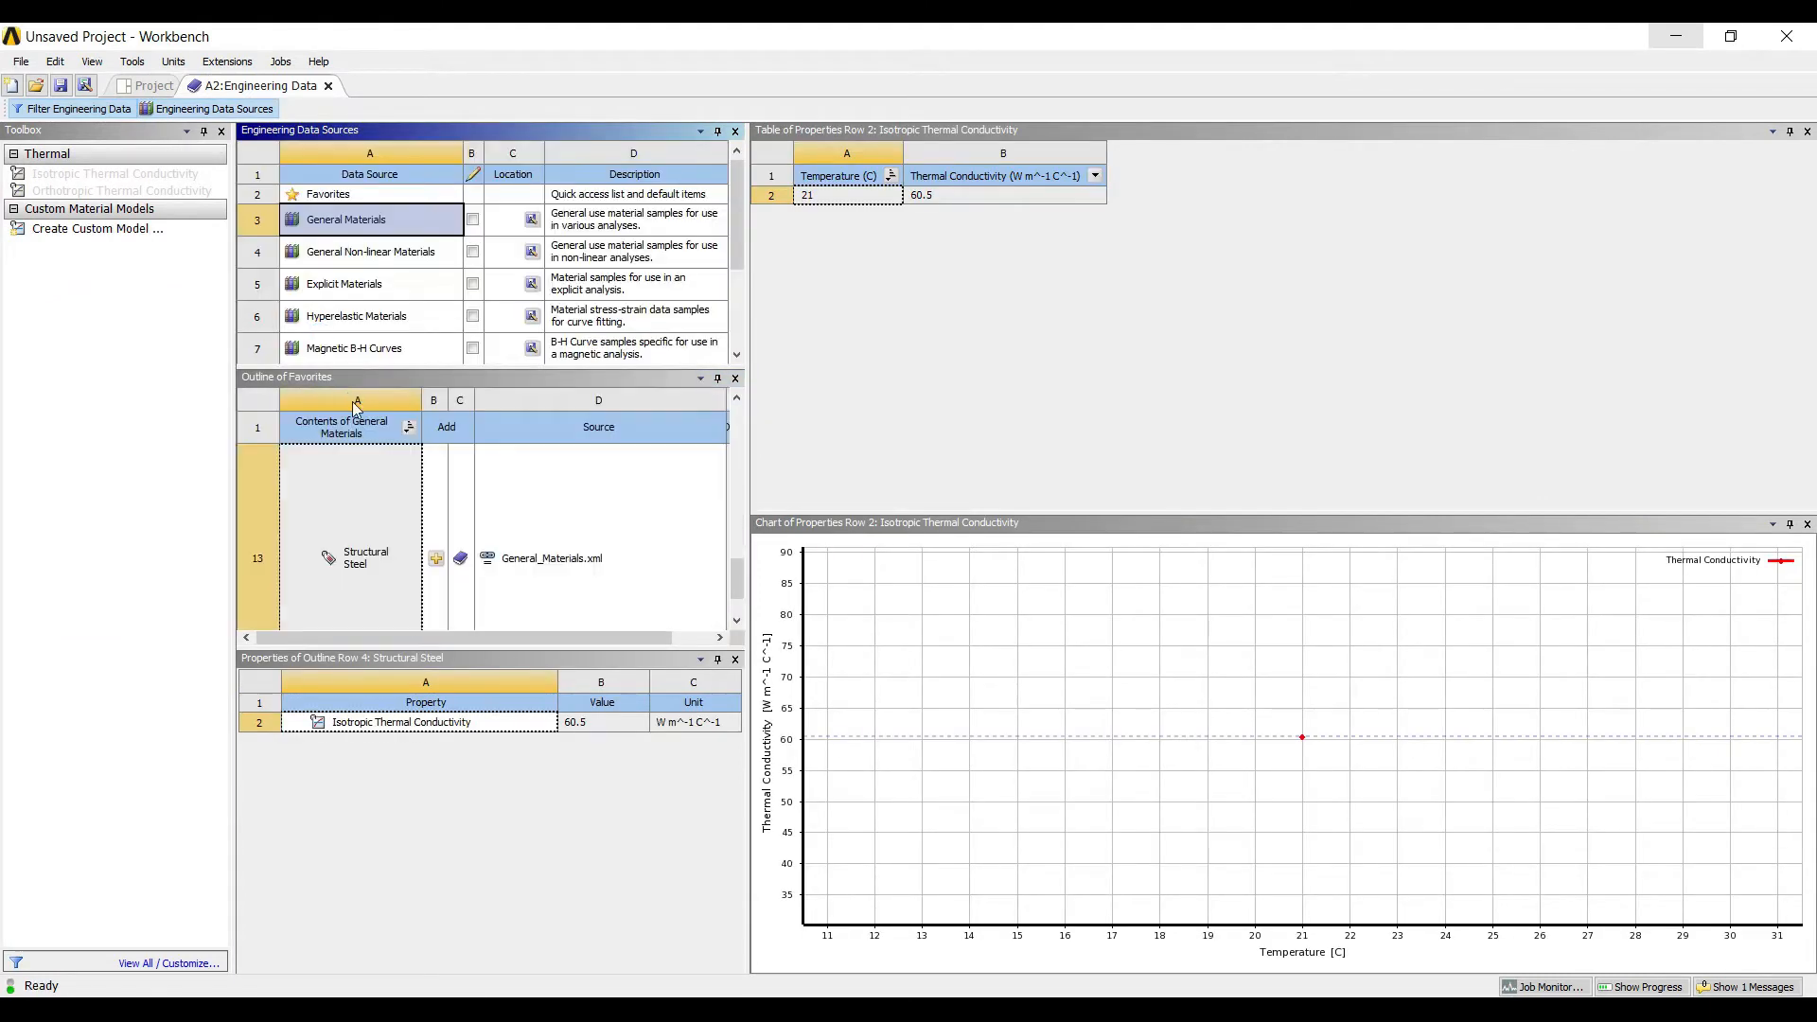
click(346, 454)
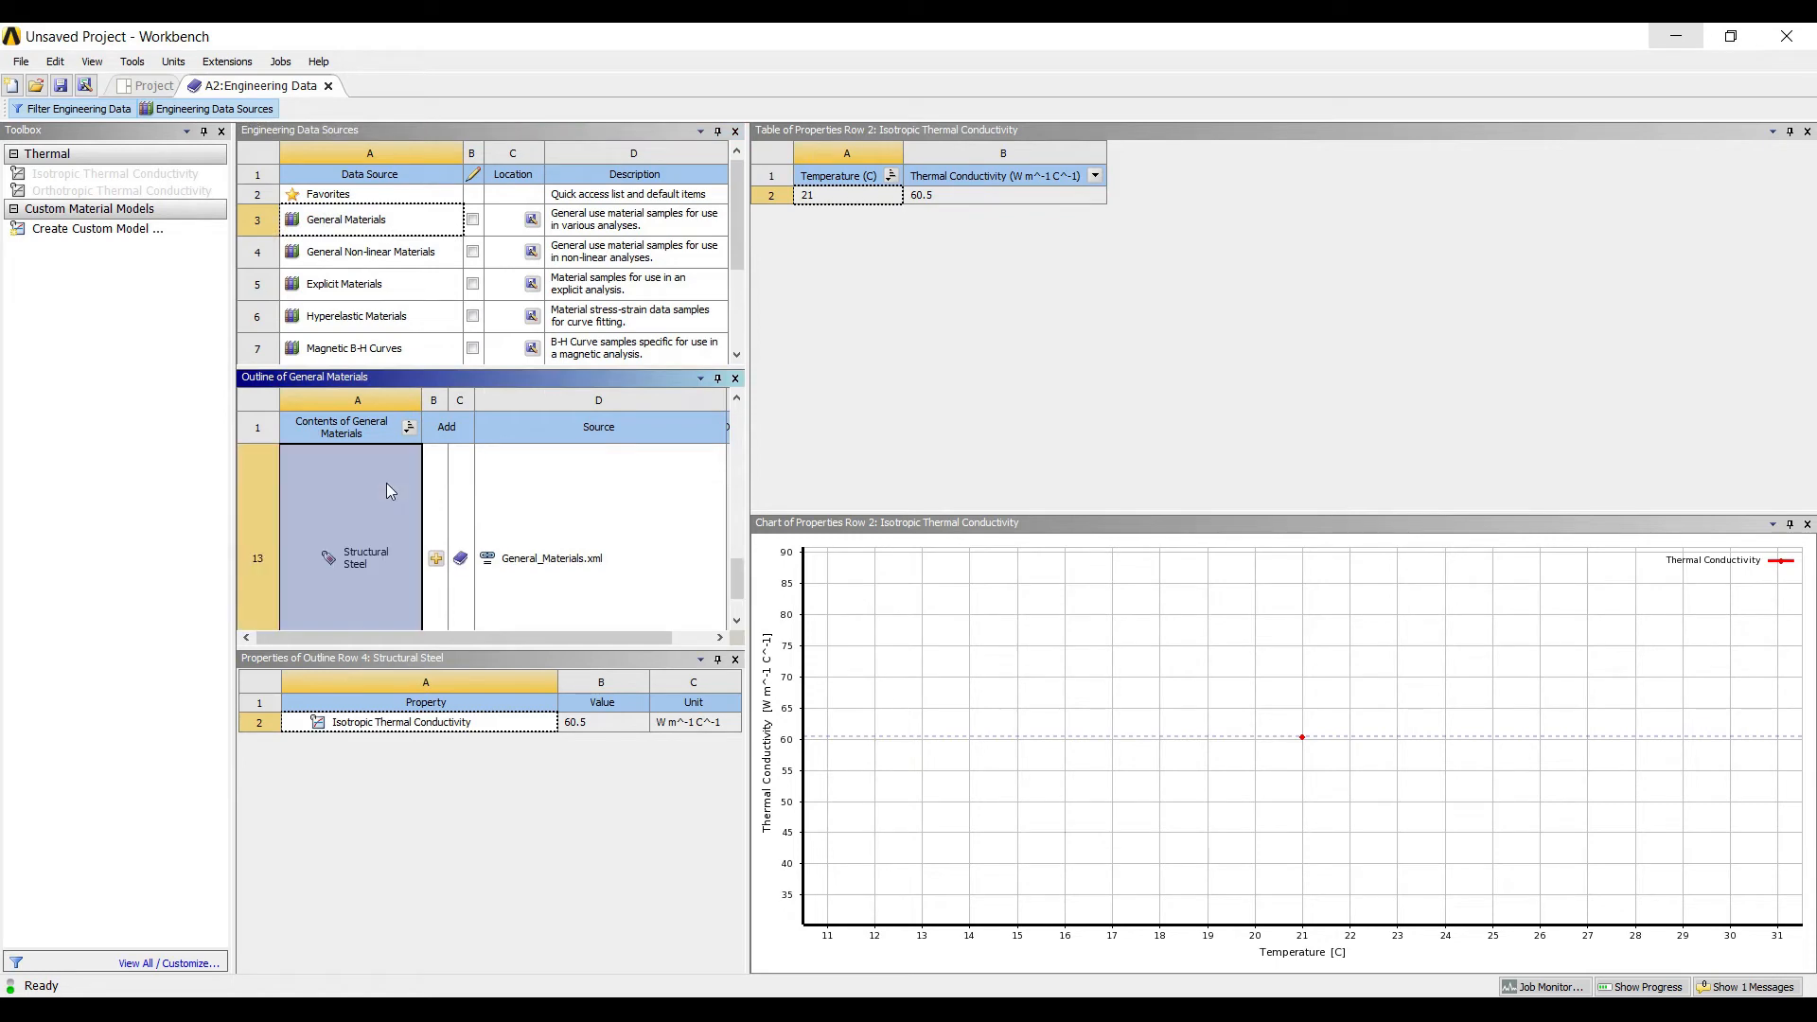
Step: Return to the project schematic, update the project and reopen the annular fin system's Model in Mechanical
click(123, 85)
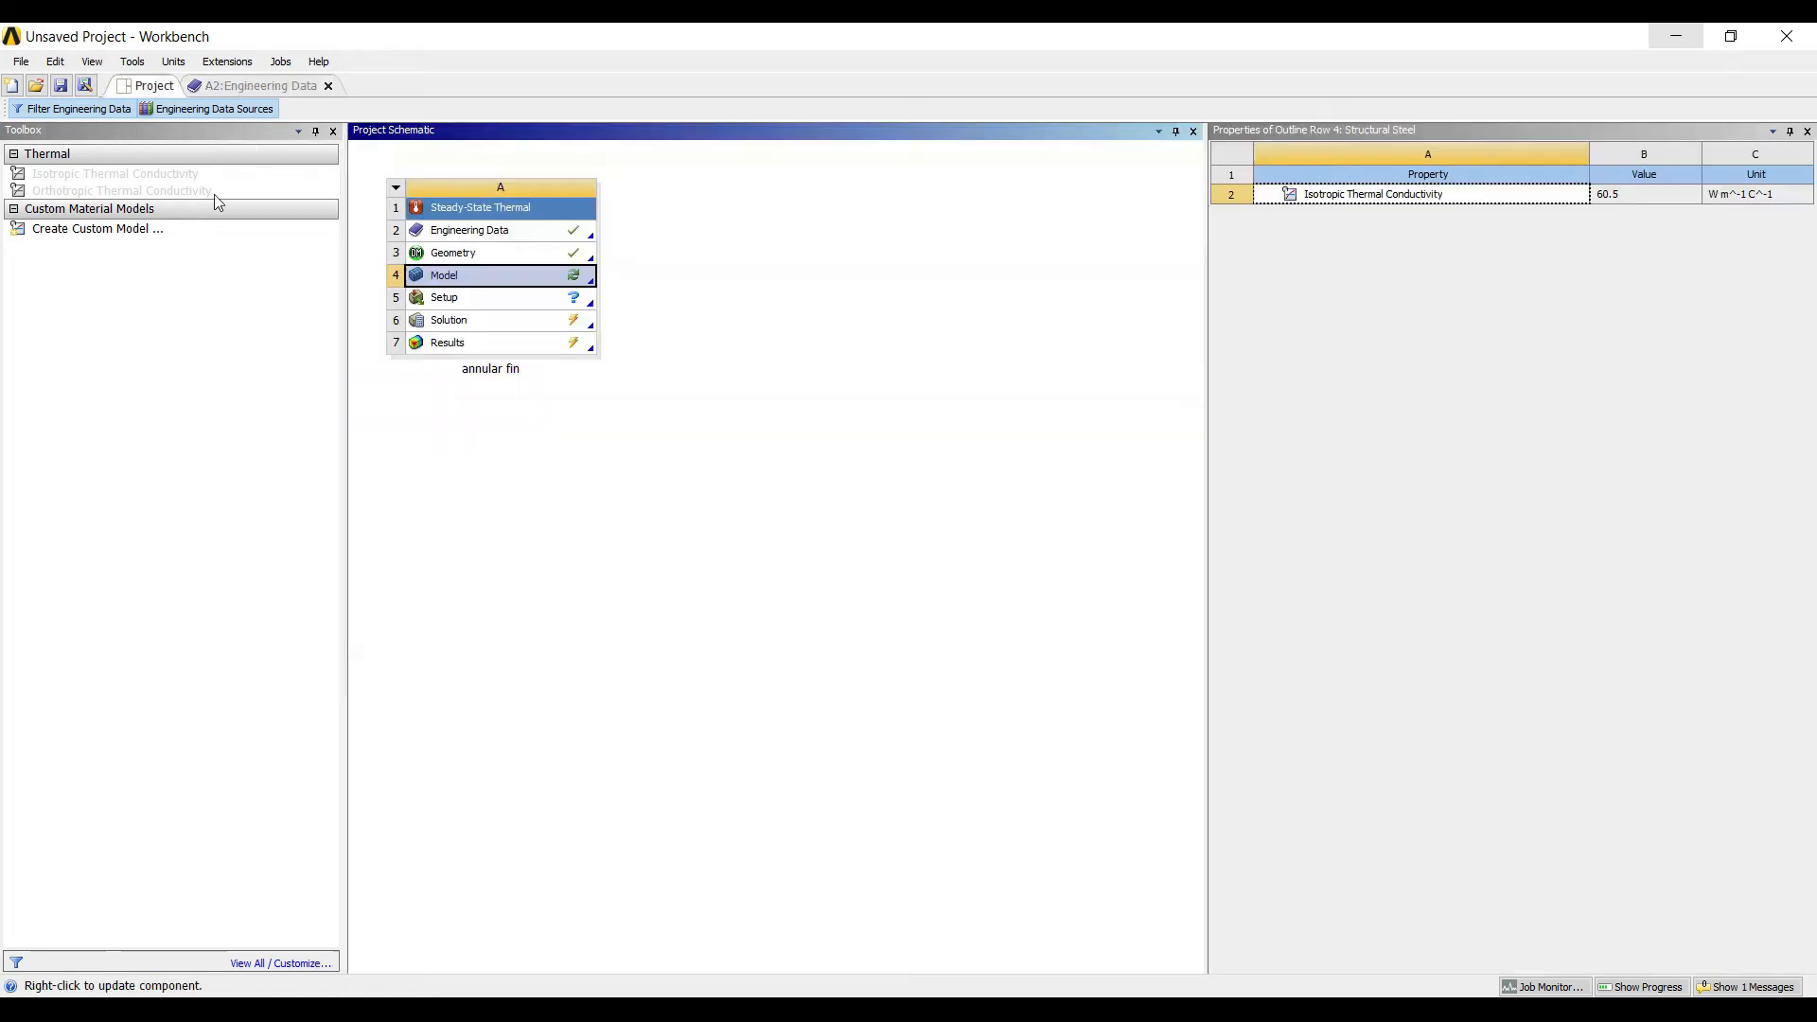
click(299, 110)
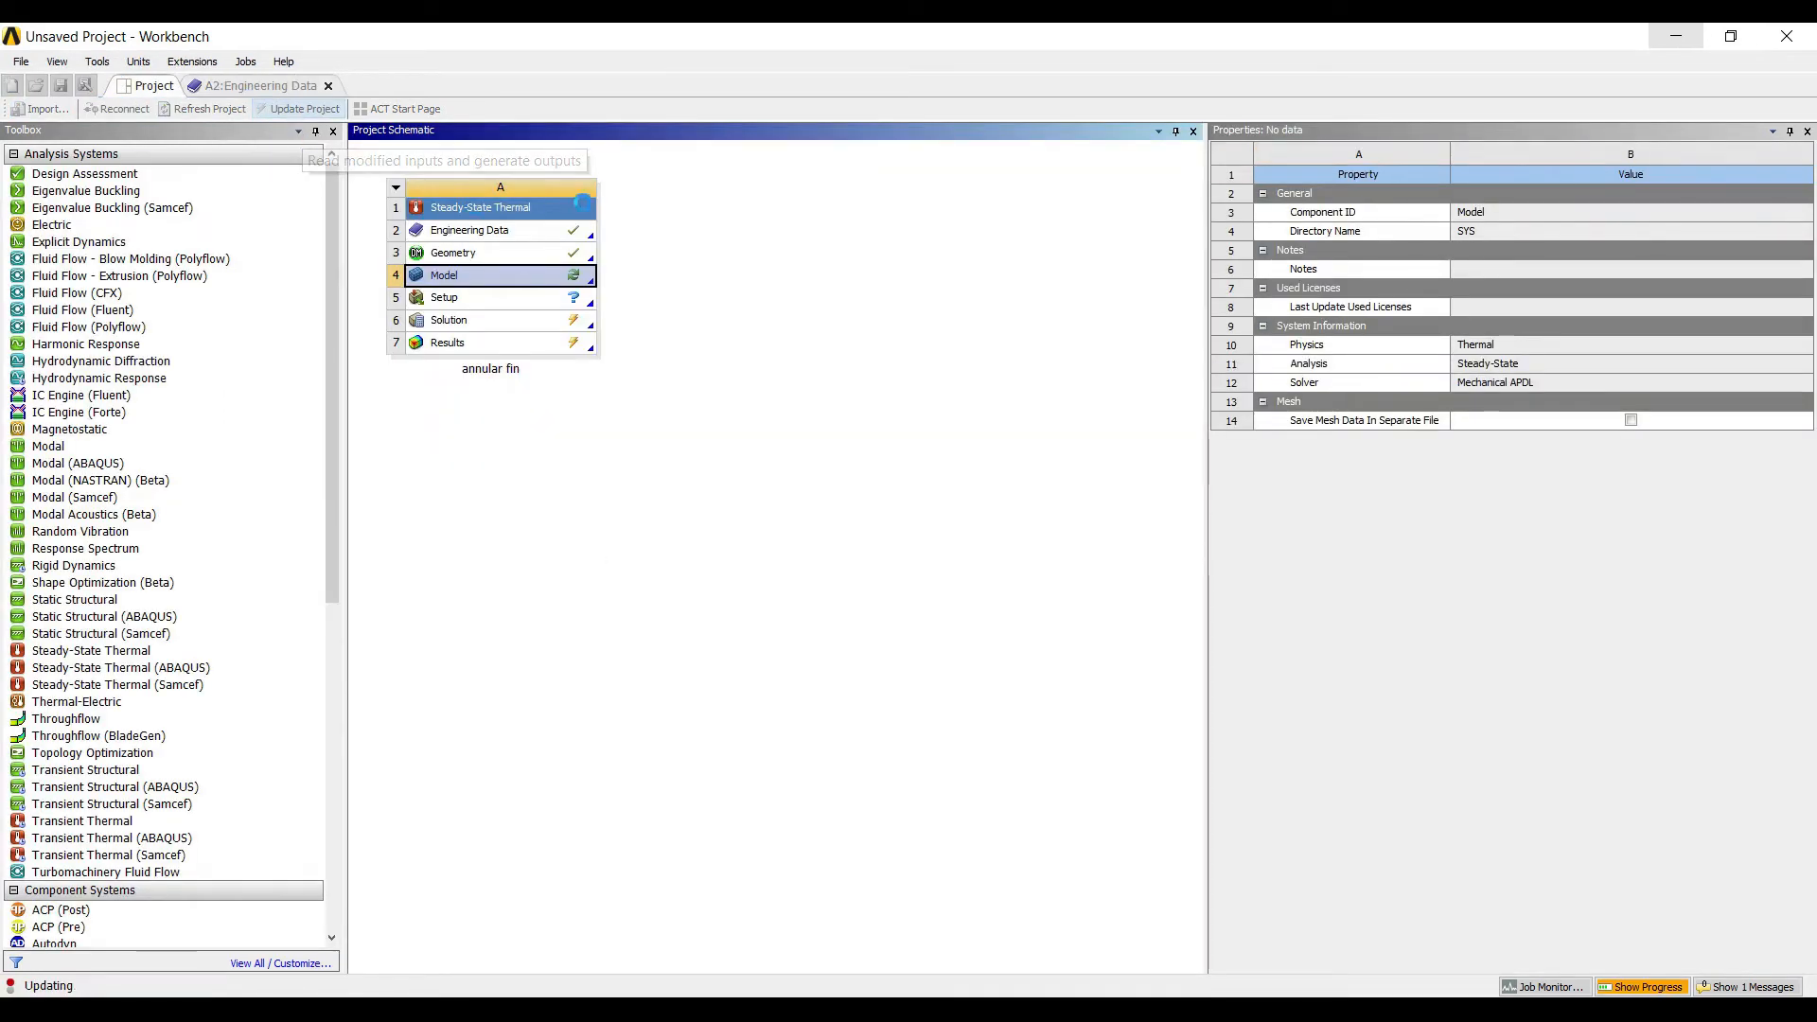
double_click(428, 272)
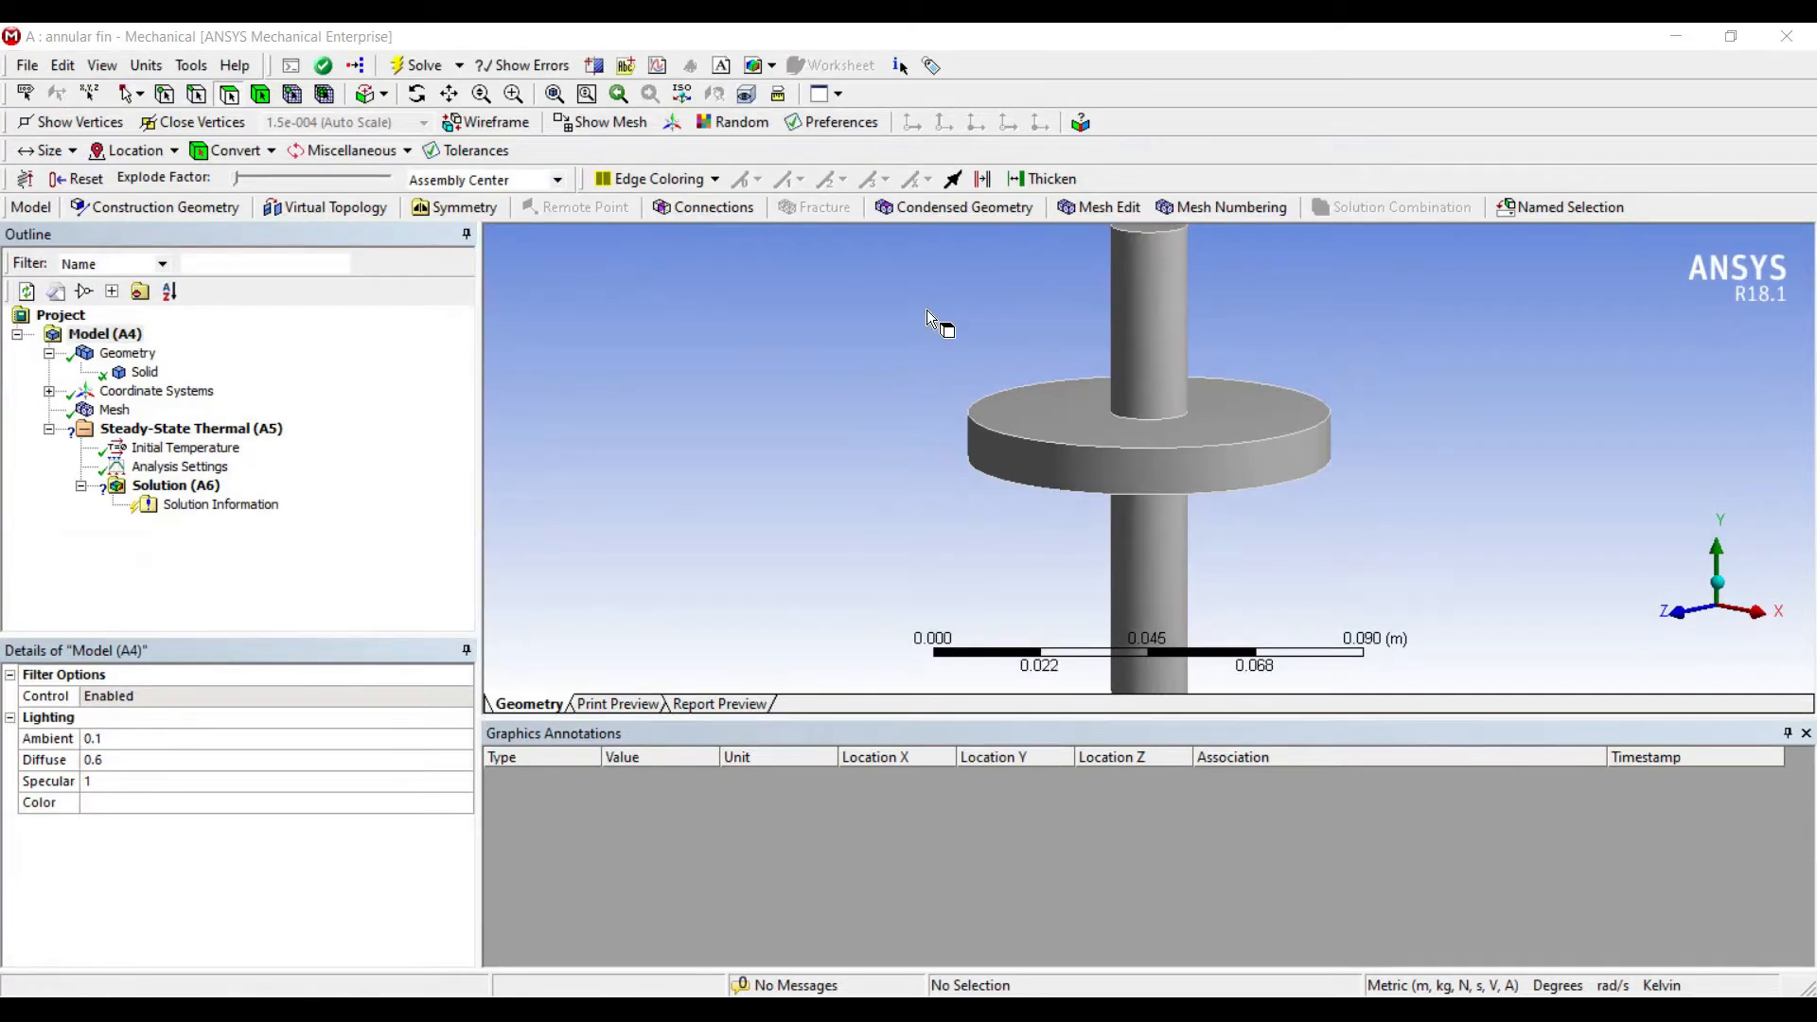
Step: Set the mesh's Relevance Center to Fine and regenerate the mesh
scroll(928, 313, down, 2)
mouse_move(946, 382)
middle_down()
mouse_move(941, 362)
mouse_move(937, 378)
middle_up()
click(115, 409)
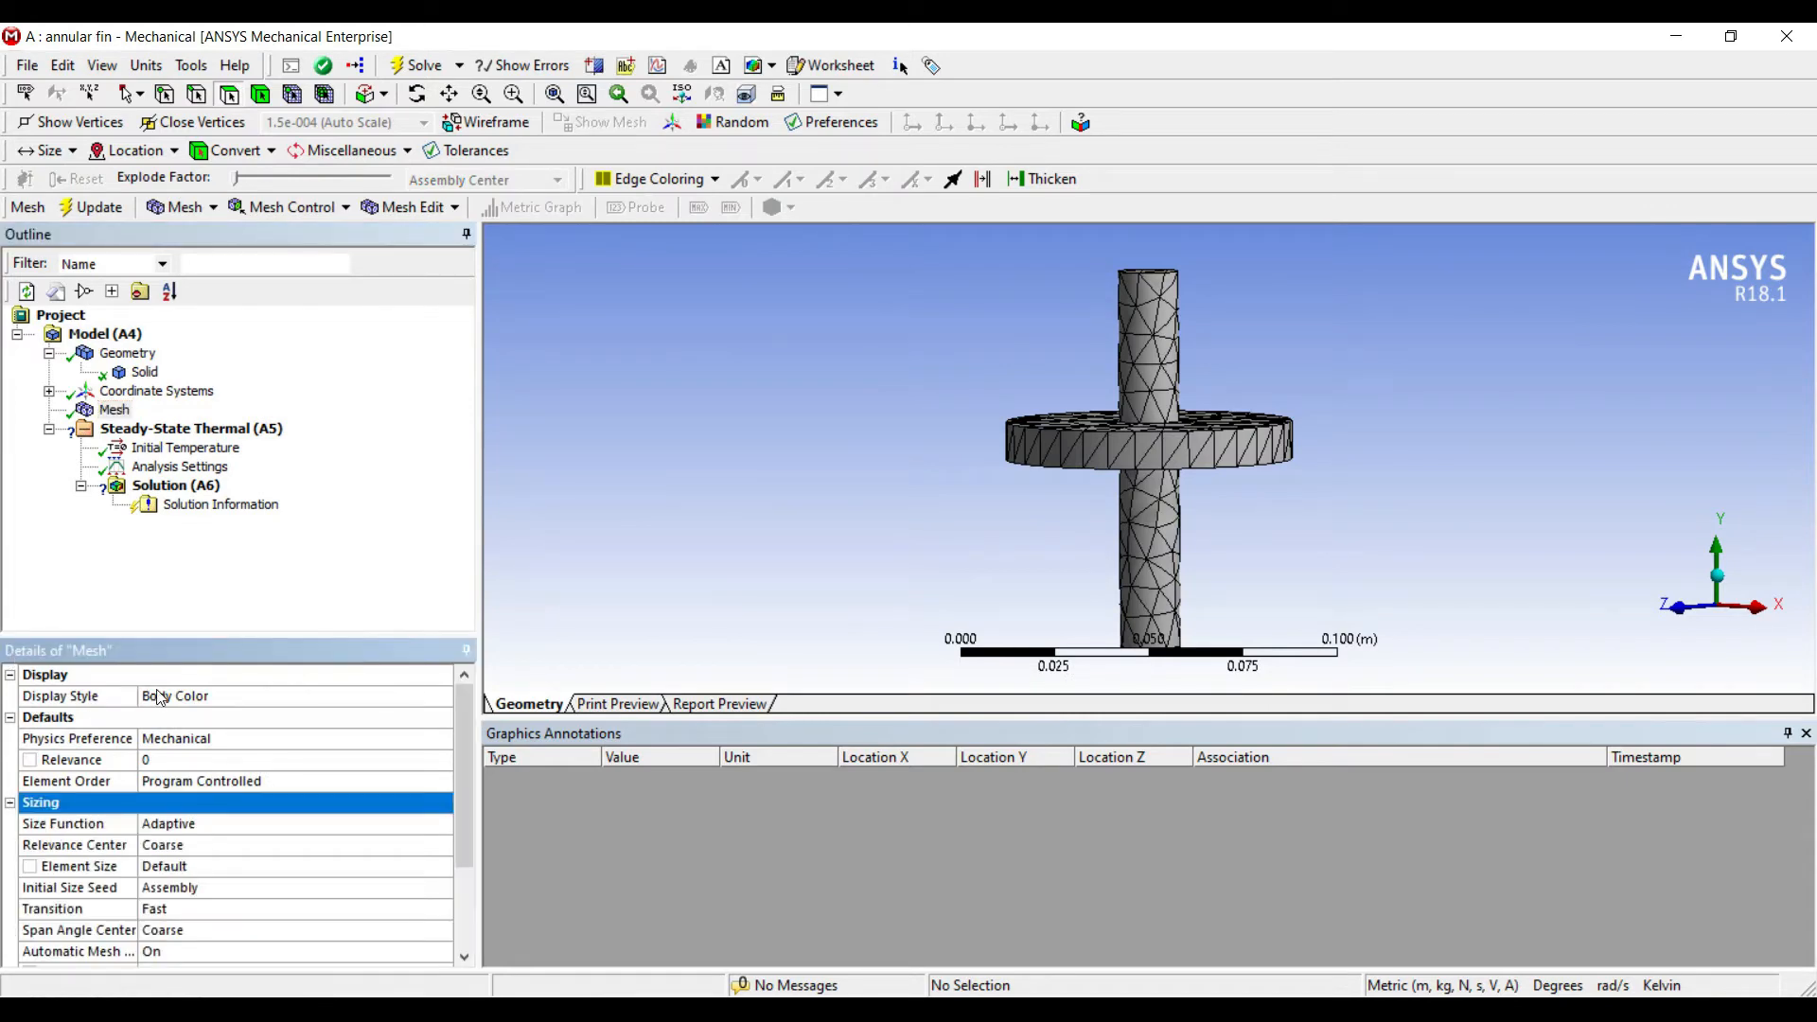
click(224, 845)
click(302, 844)
click(329, 894)
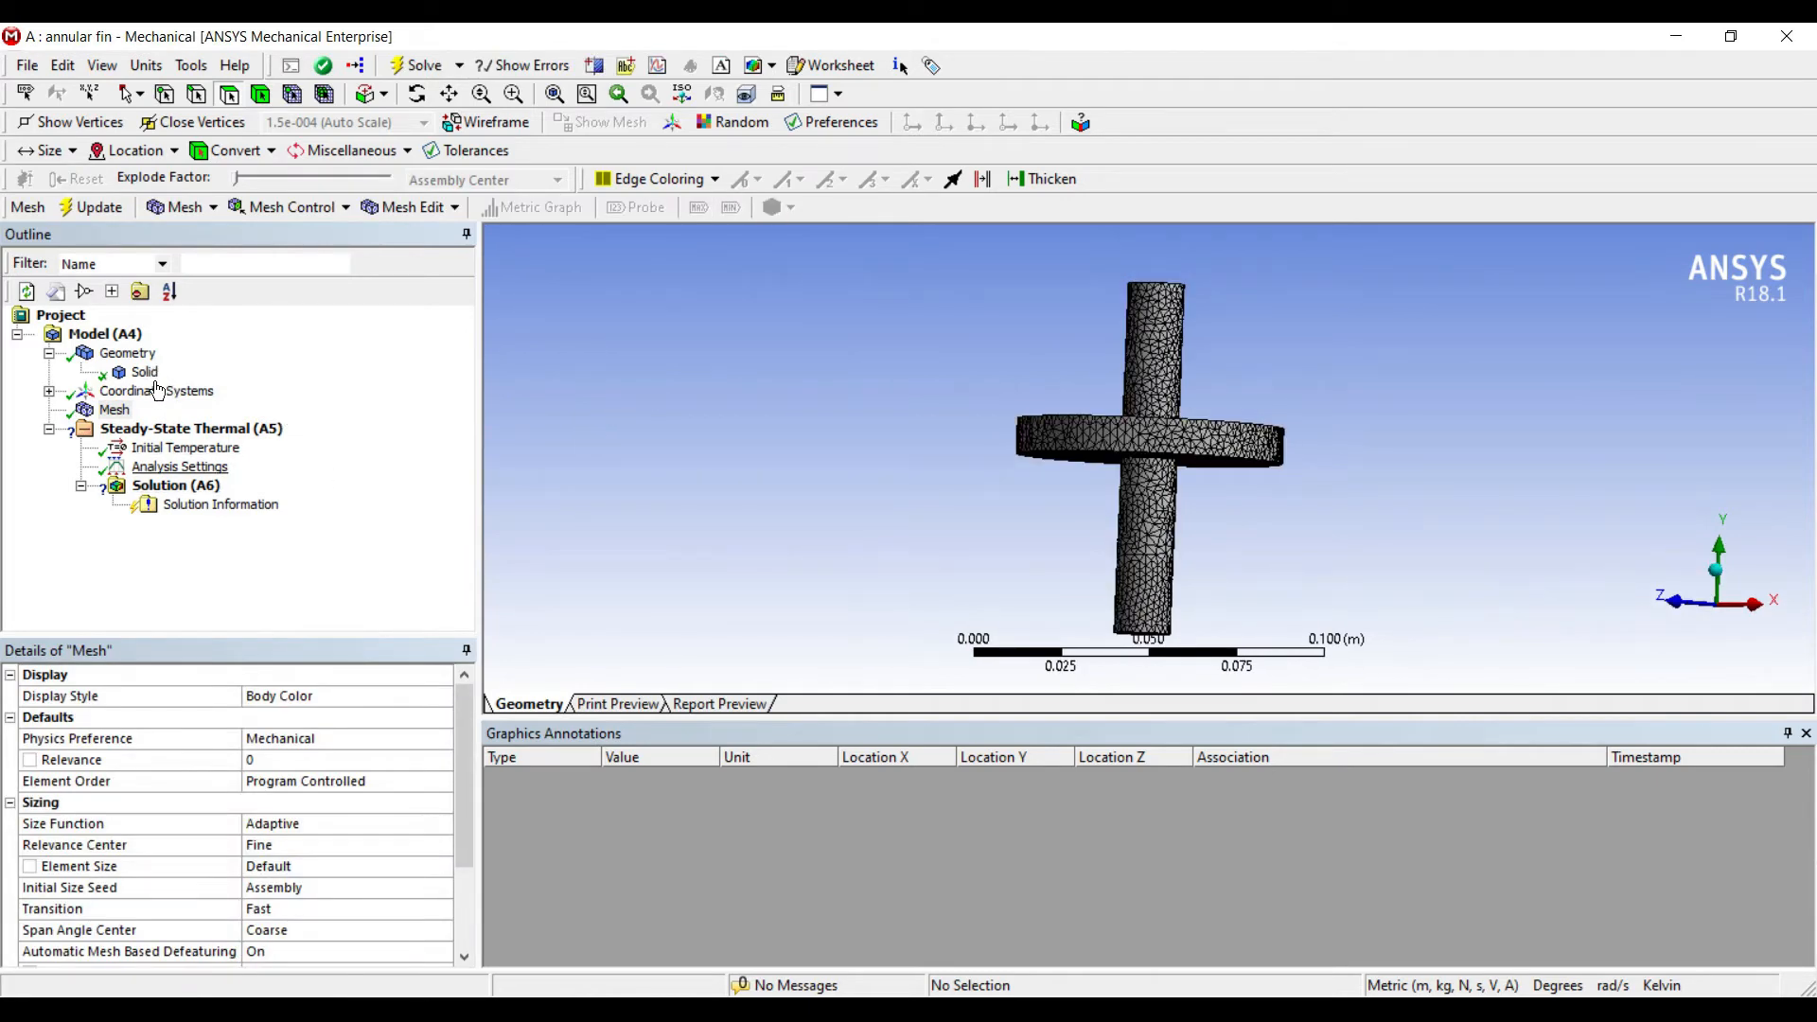
Step: Insert a temperature load on the shaft's four faces: both cylindrical surfaces and both end faces
click(179, 466)
middle_drag(915, 360, 914, 376)
click(1146, 342)
click(923, 265)
click(1154, 327)
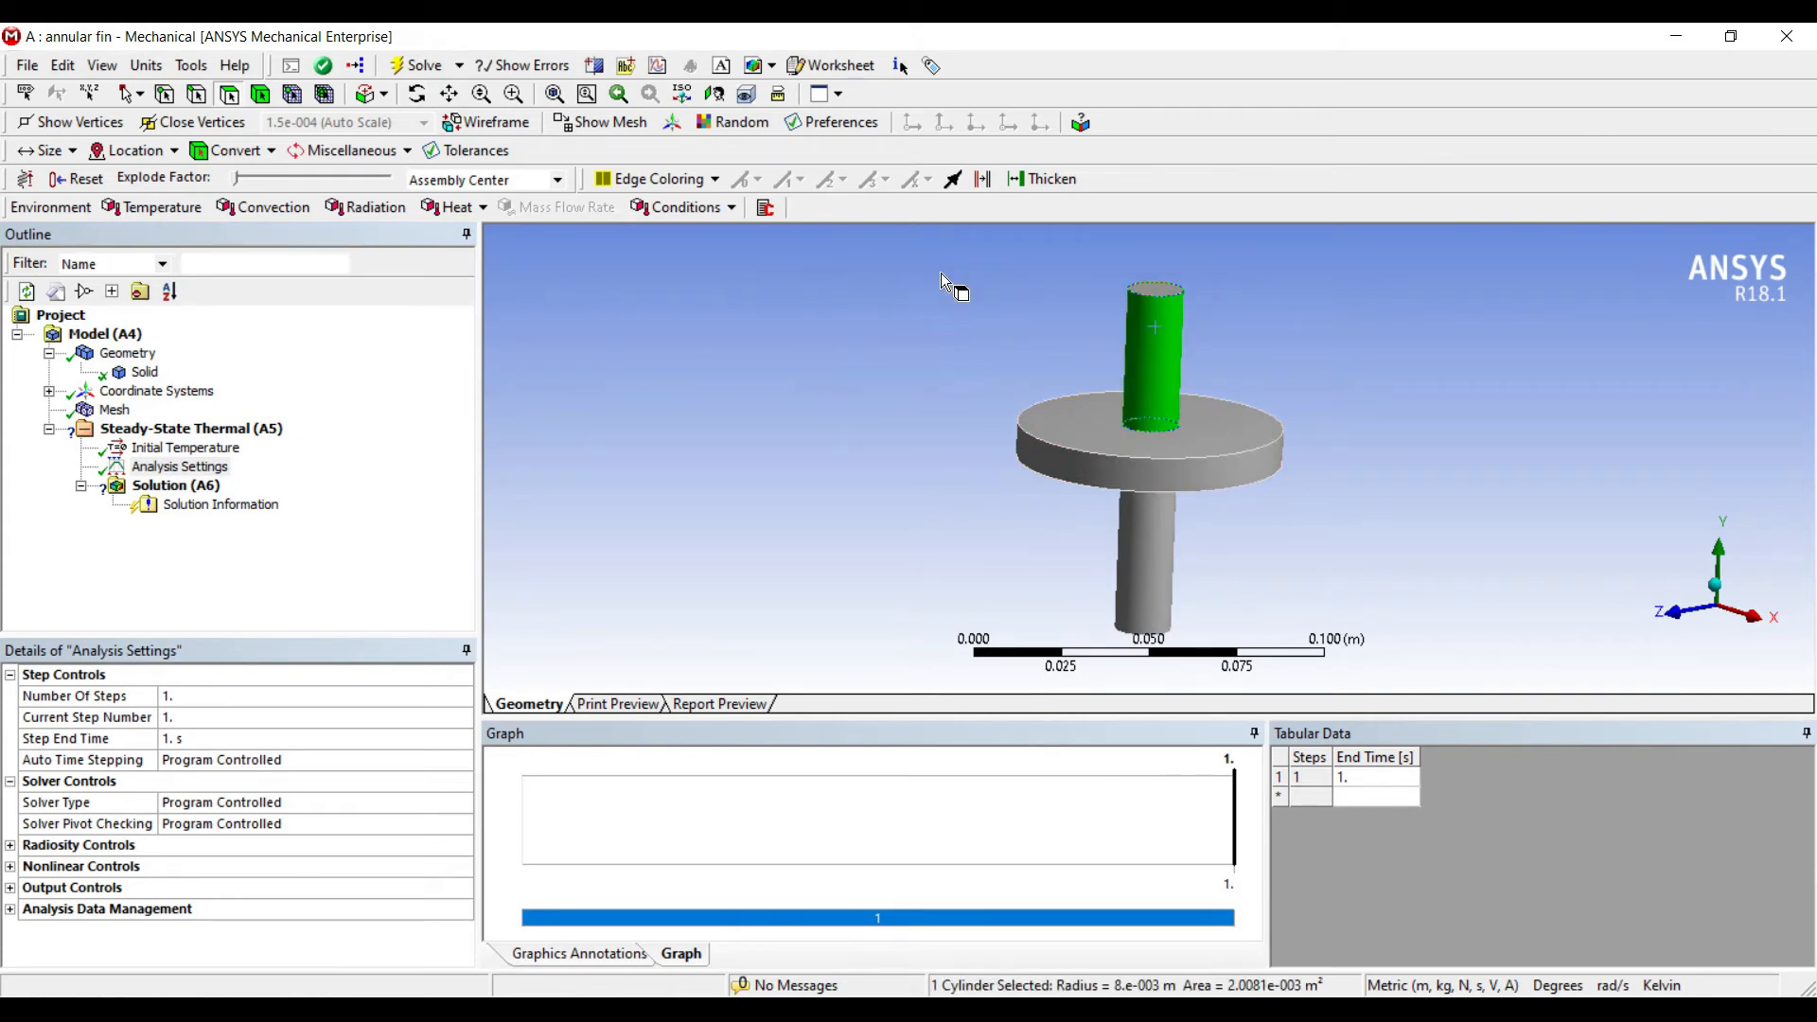
ctrl+click(986, 371)
middle_drag(986, 371, 933, 232)
ctrl+click(916, 384)
ctrl+click(909, 439)
middle_drag(916, 322, 934, 246)
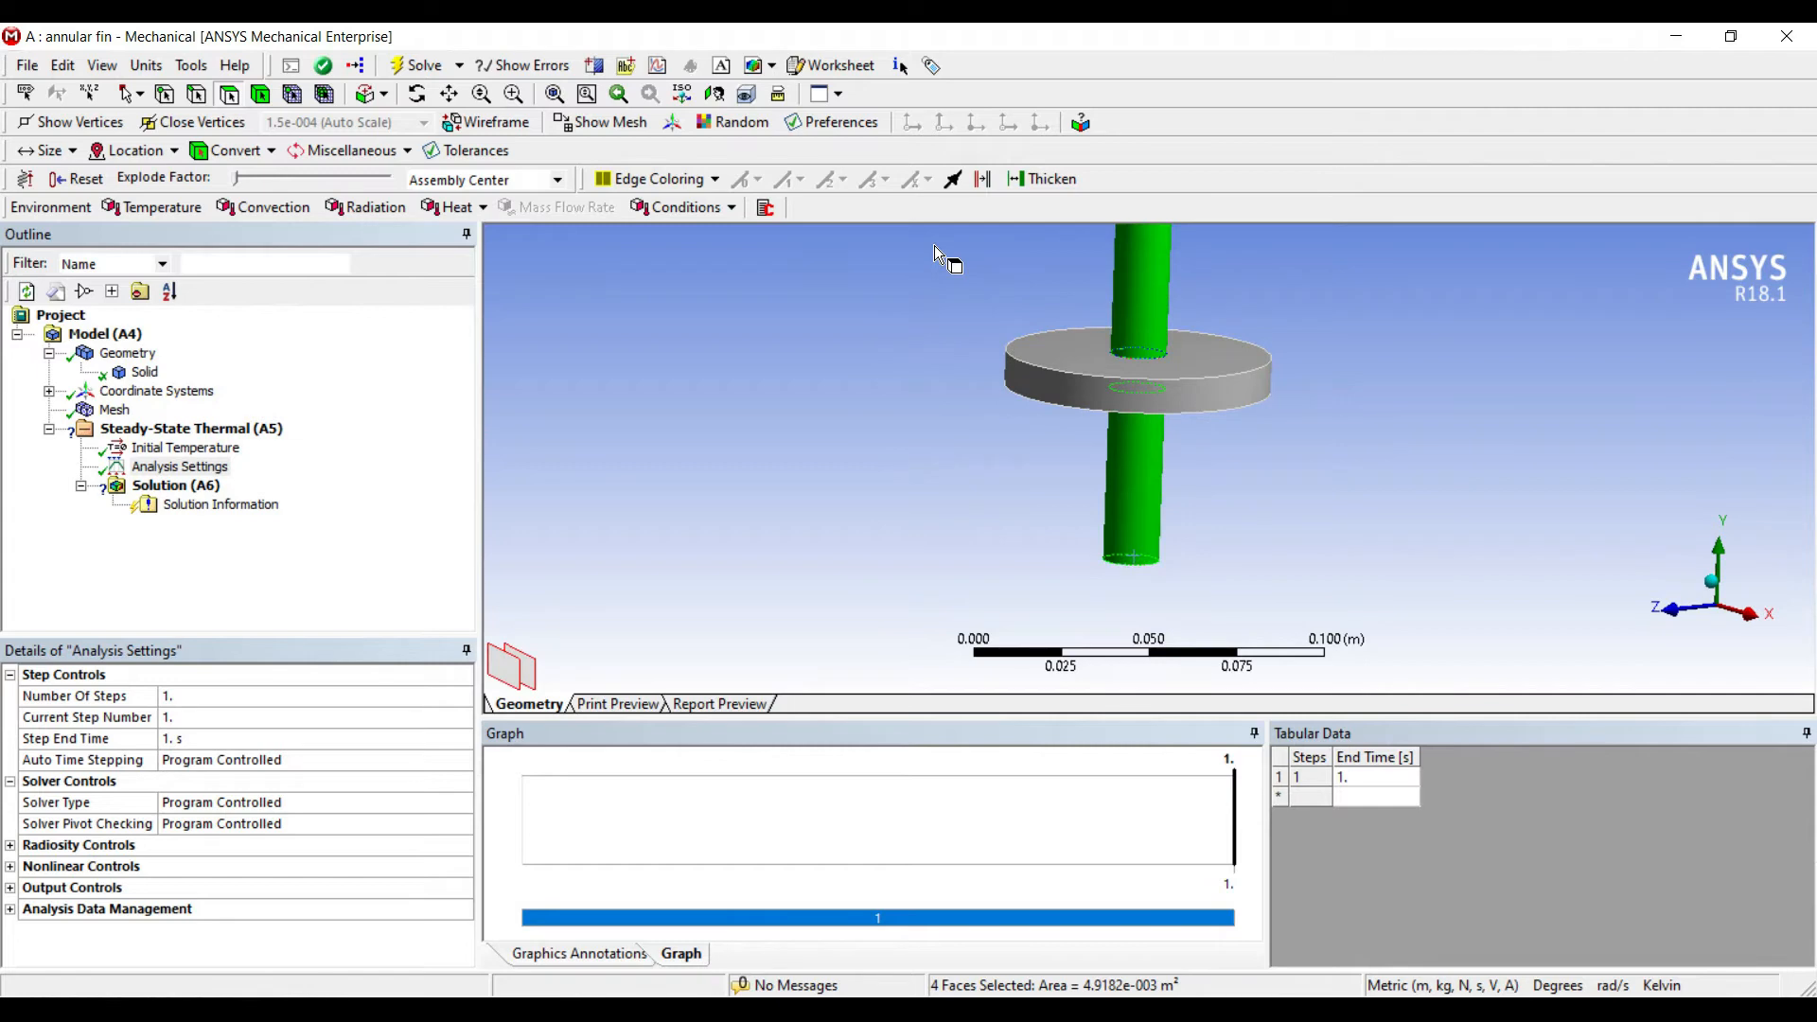
scroll(934, 246, down, 2)
right_click(967, 292)
mouse_move(973, 292)
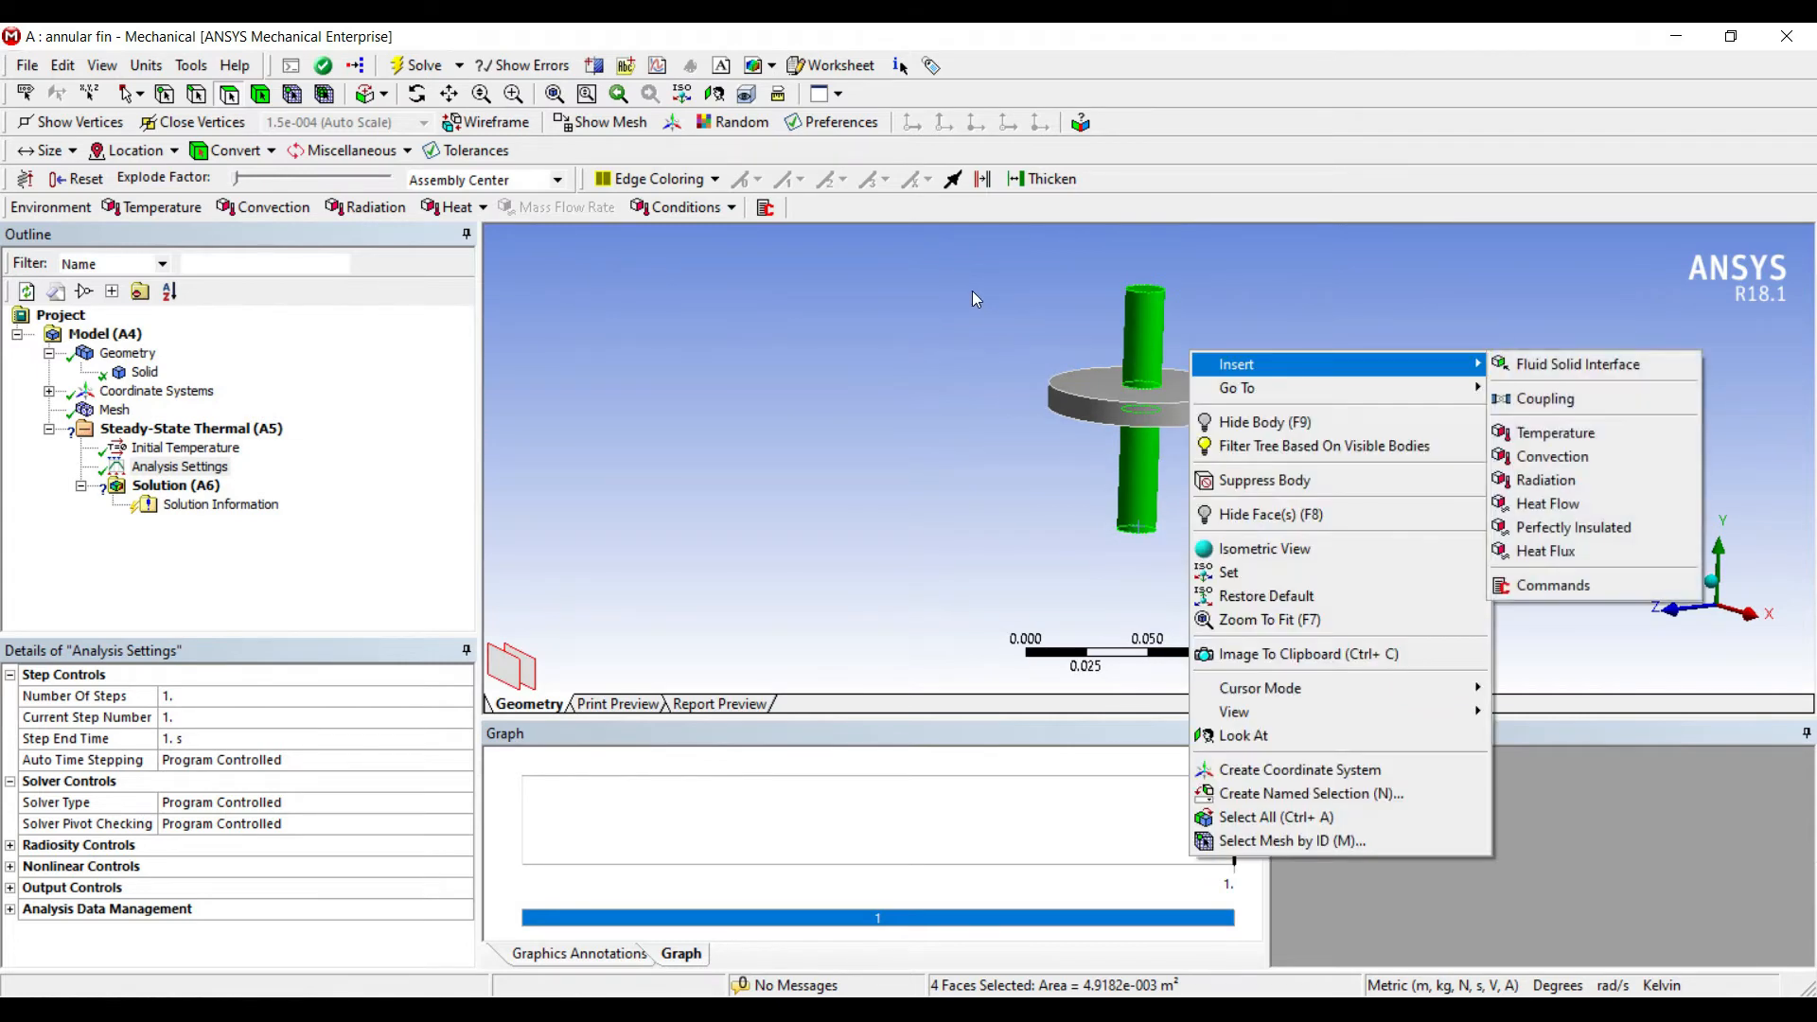
click(1230, 352)
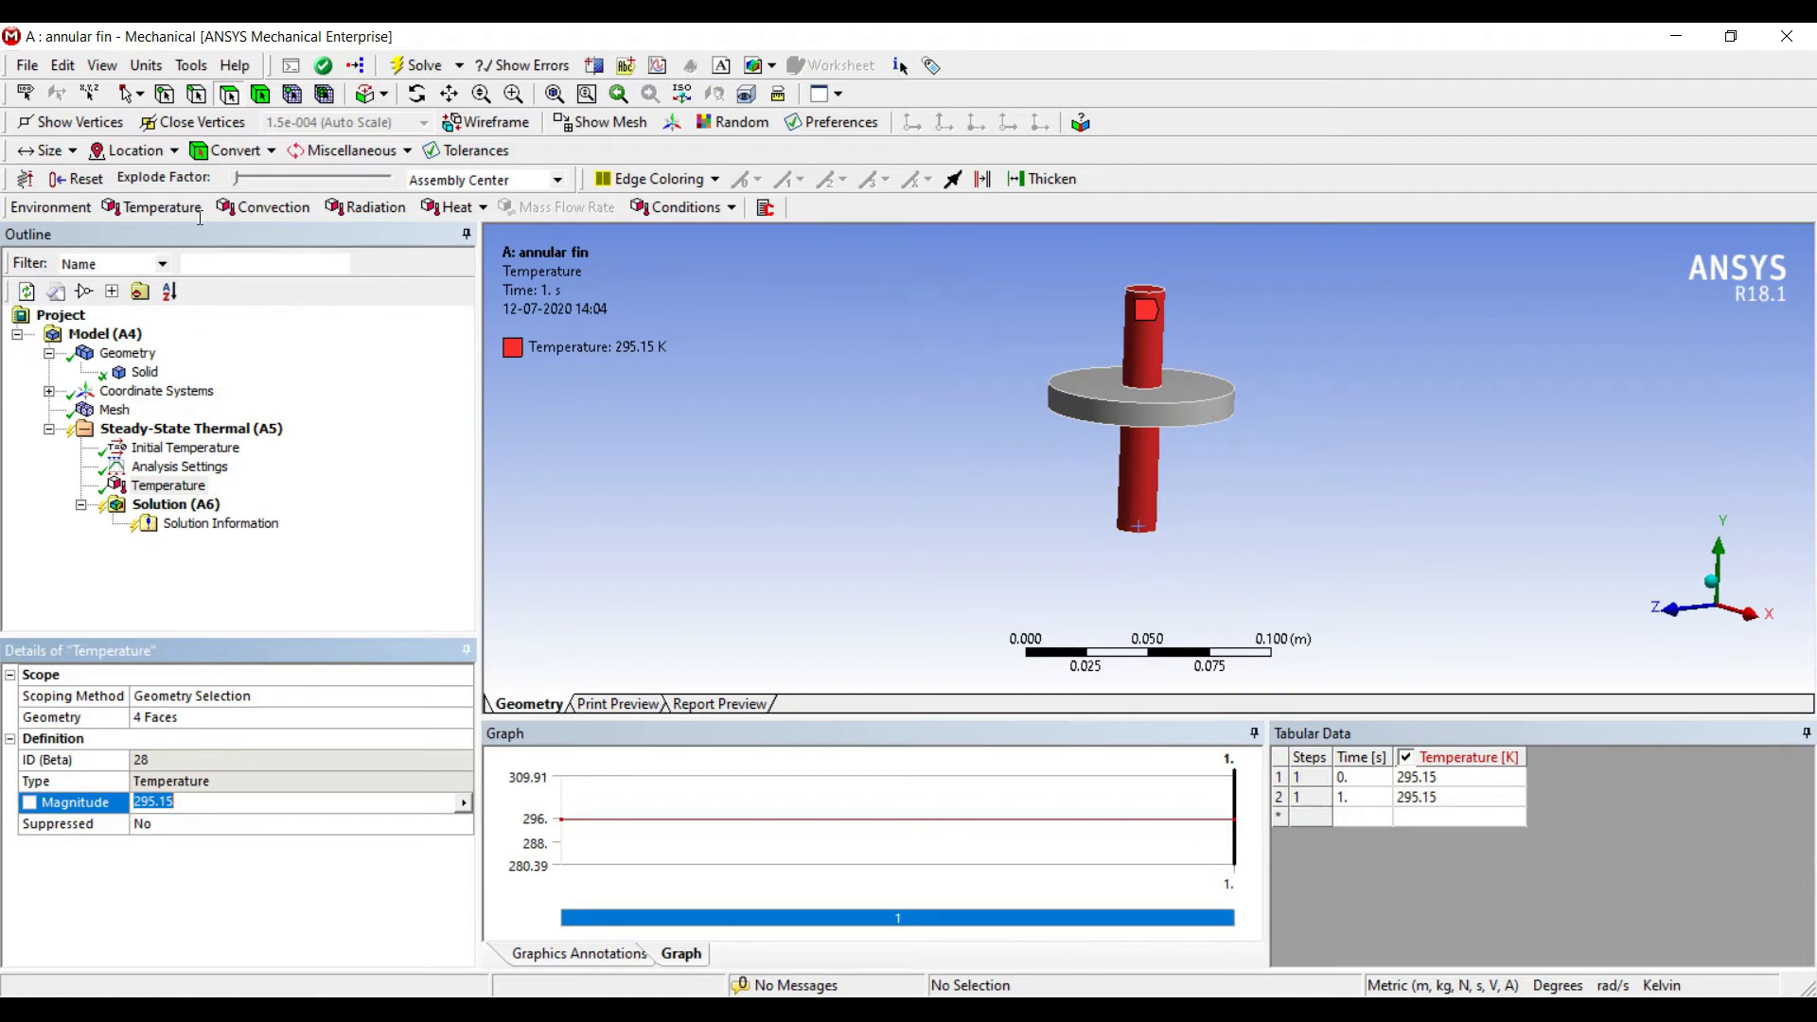
Step: Switch the temperature unit to Celsius and set the shaft's temperature load to 1500 °C
click(146, 66)
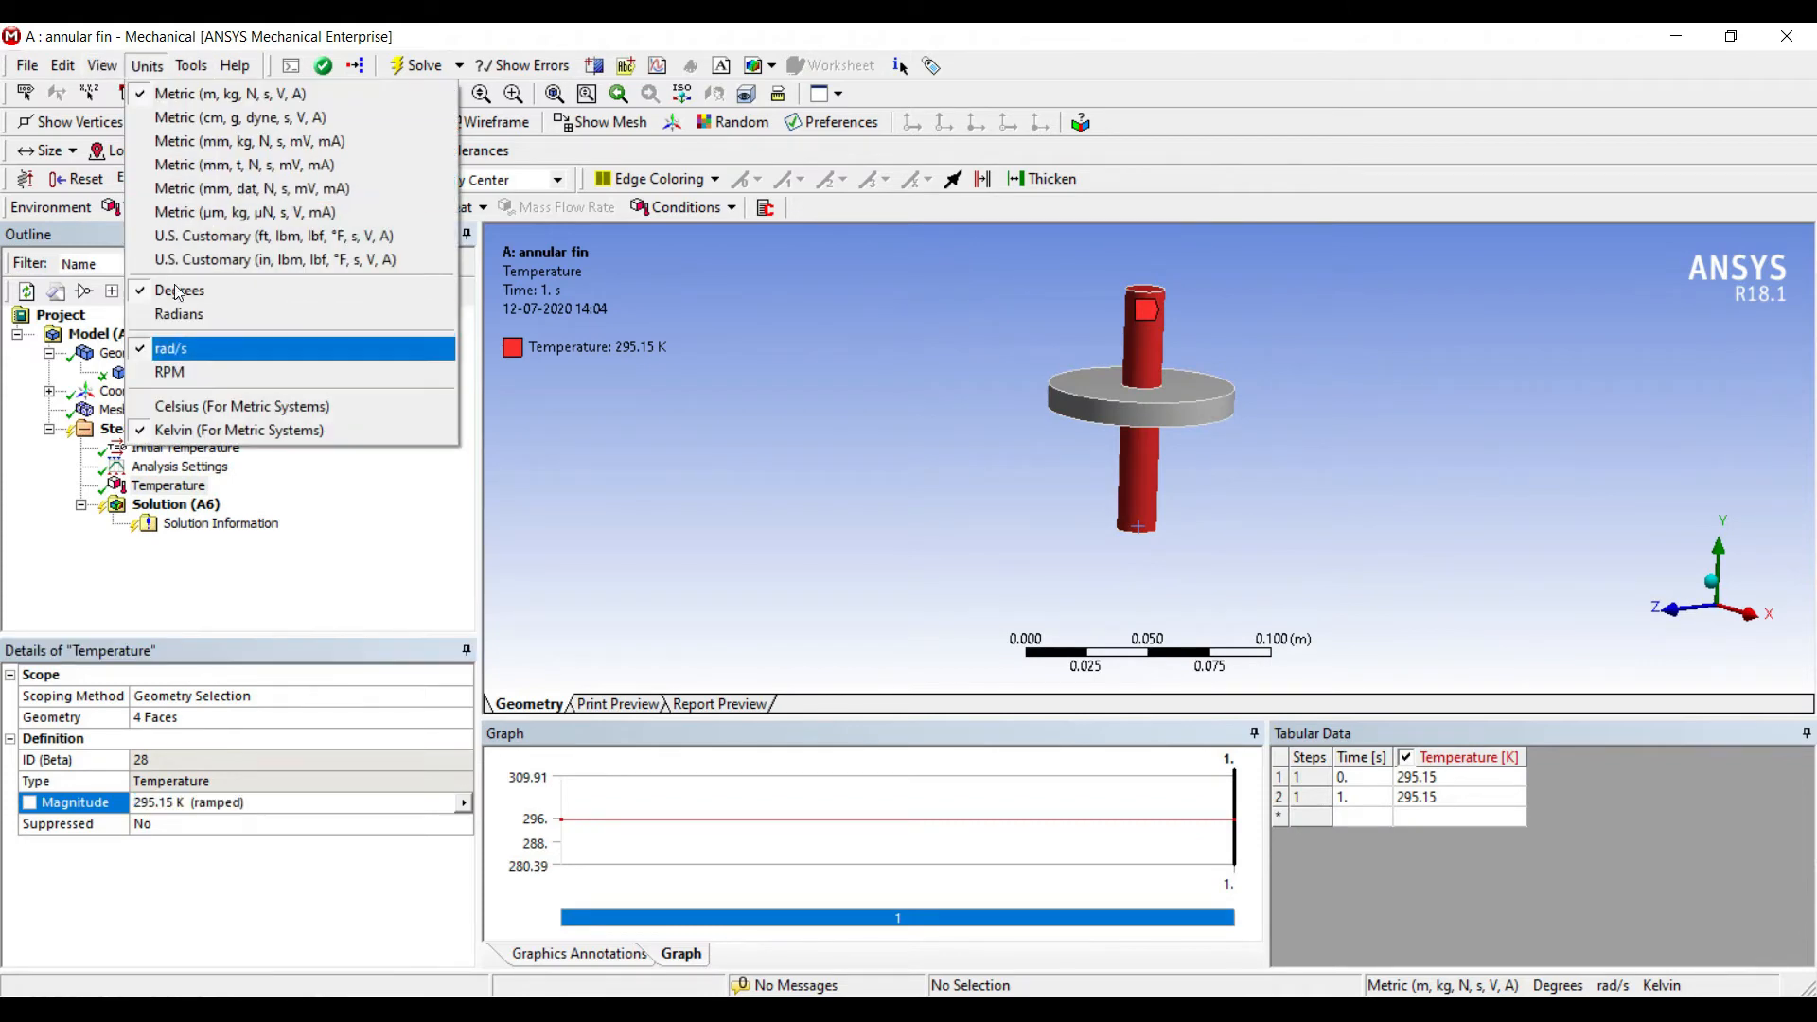
click(183, 406)
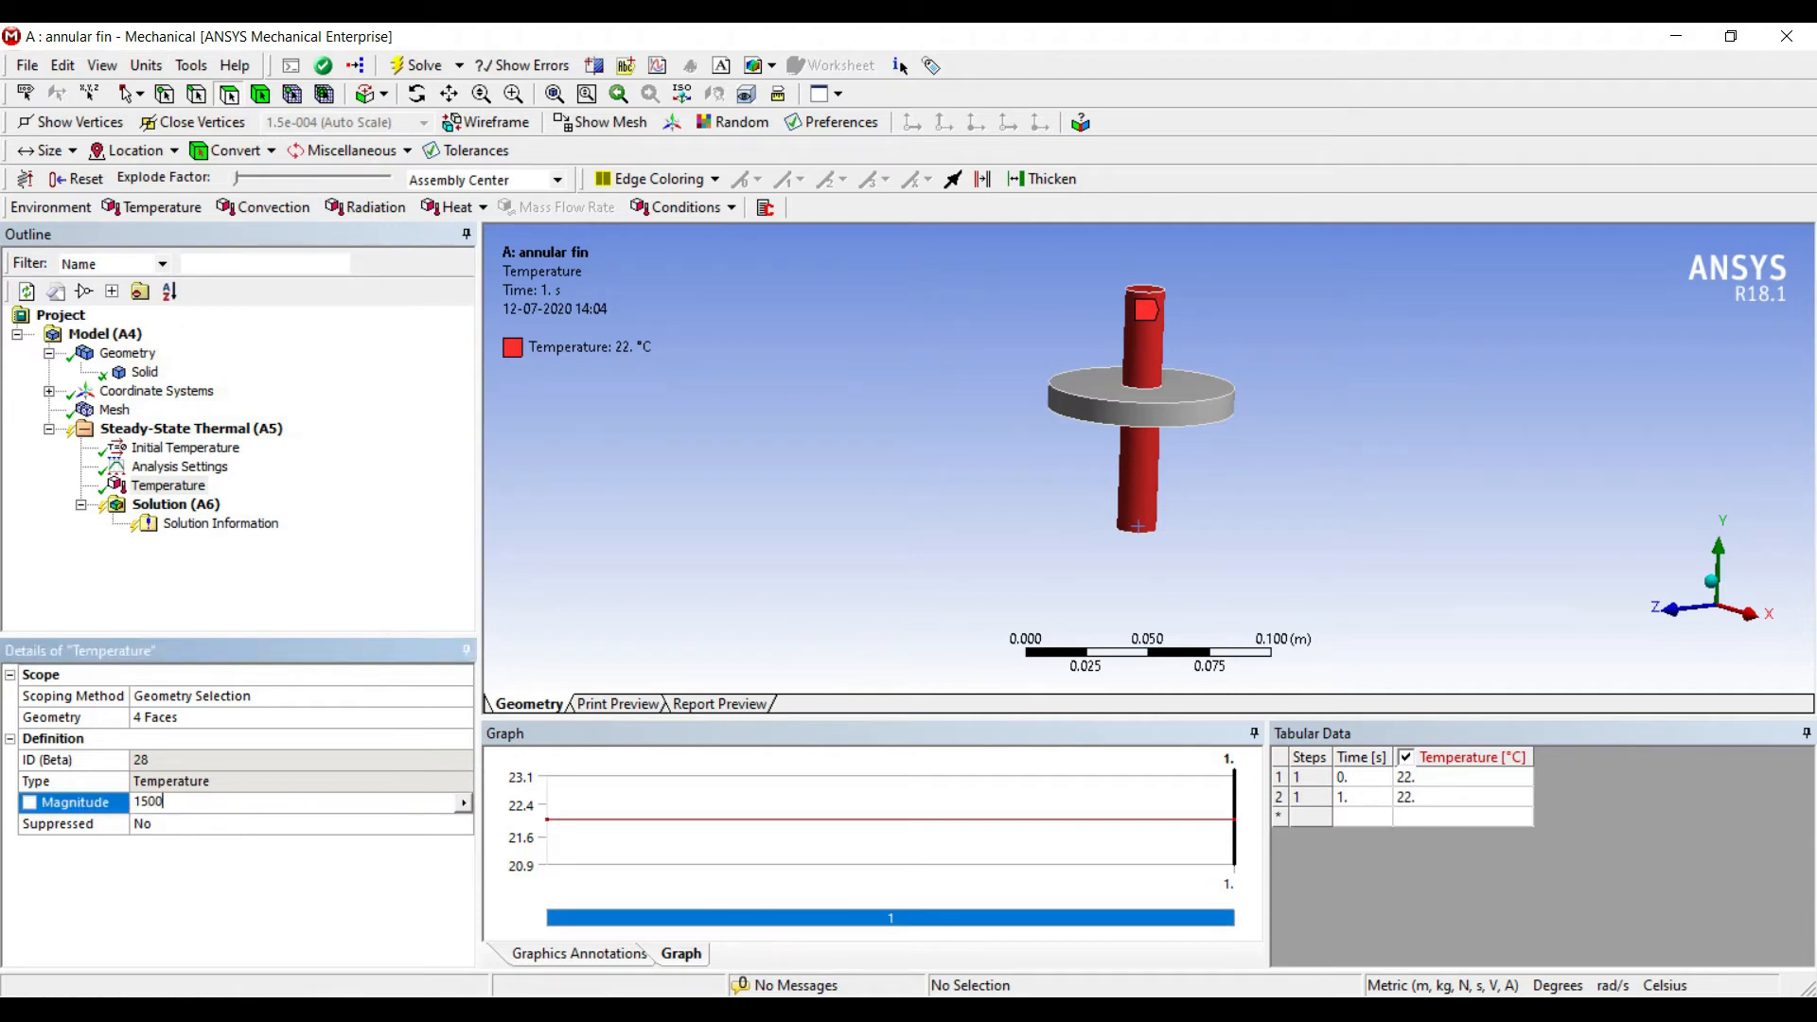
key(Return)
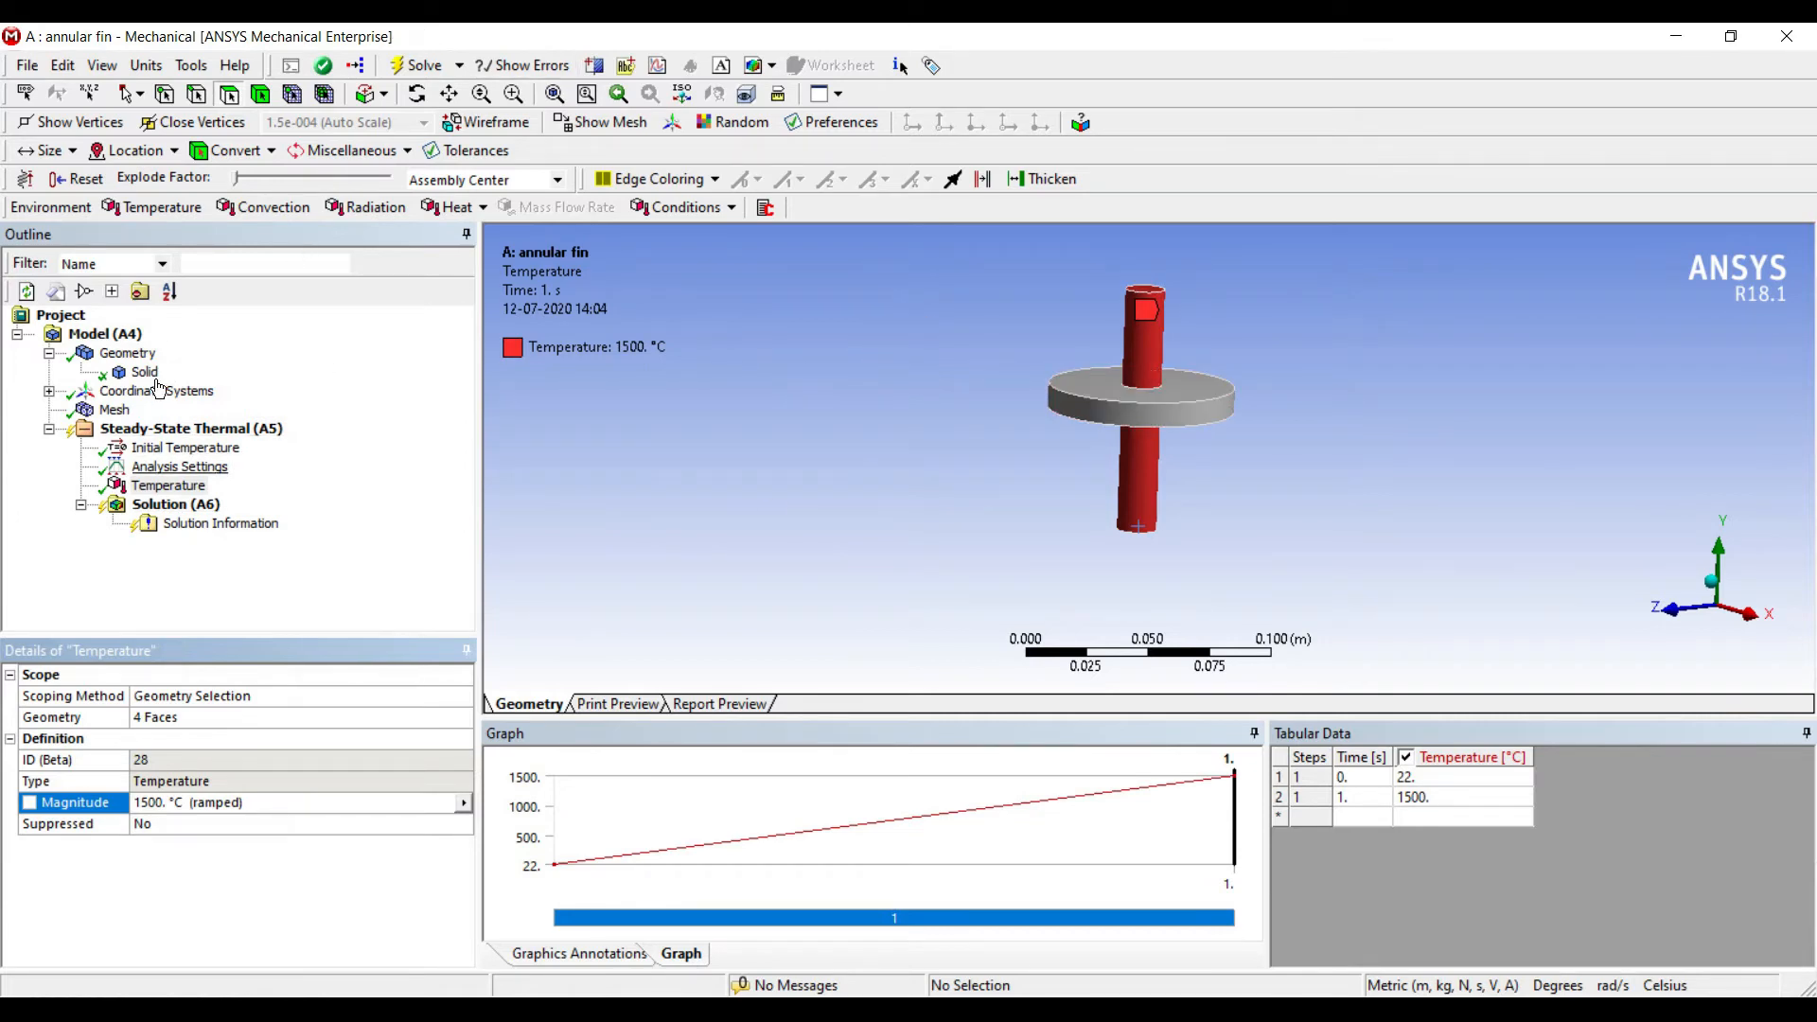
Step: Insert a second temperature load under the steady-state thermal analysis and apply it to the fin's outer rim face
click(180, 467)
right_click(193, 469)
mouse_move(275, 483)
key(Down)
key(Down)
key(Down)
key(Up)
key(Up)
key(Up)
key(Up)
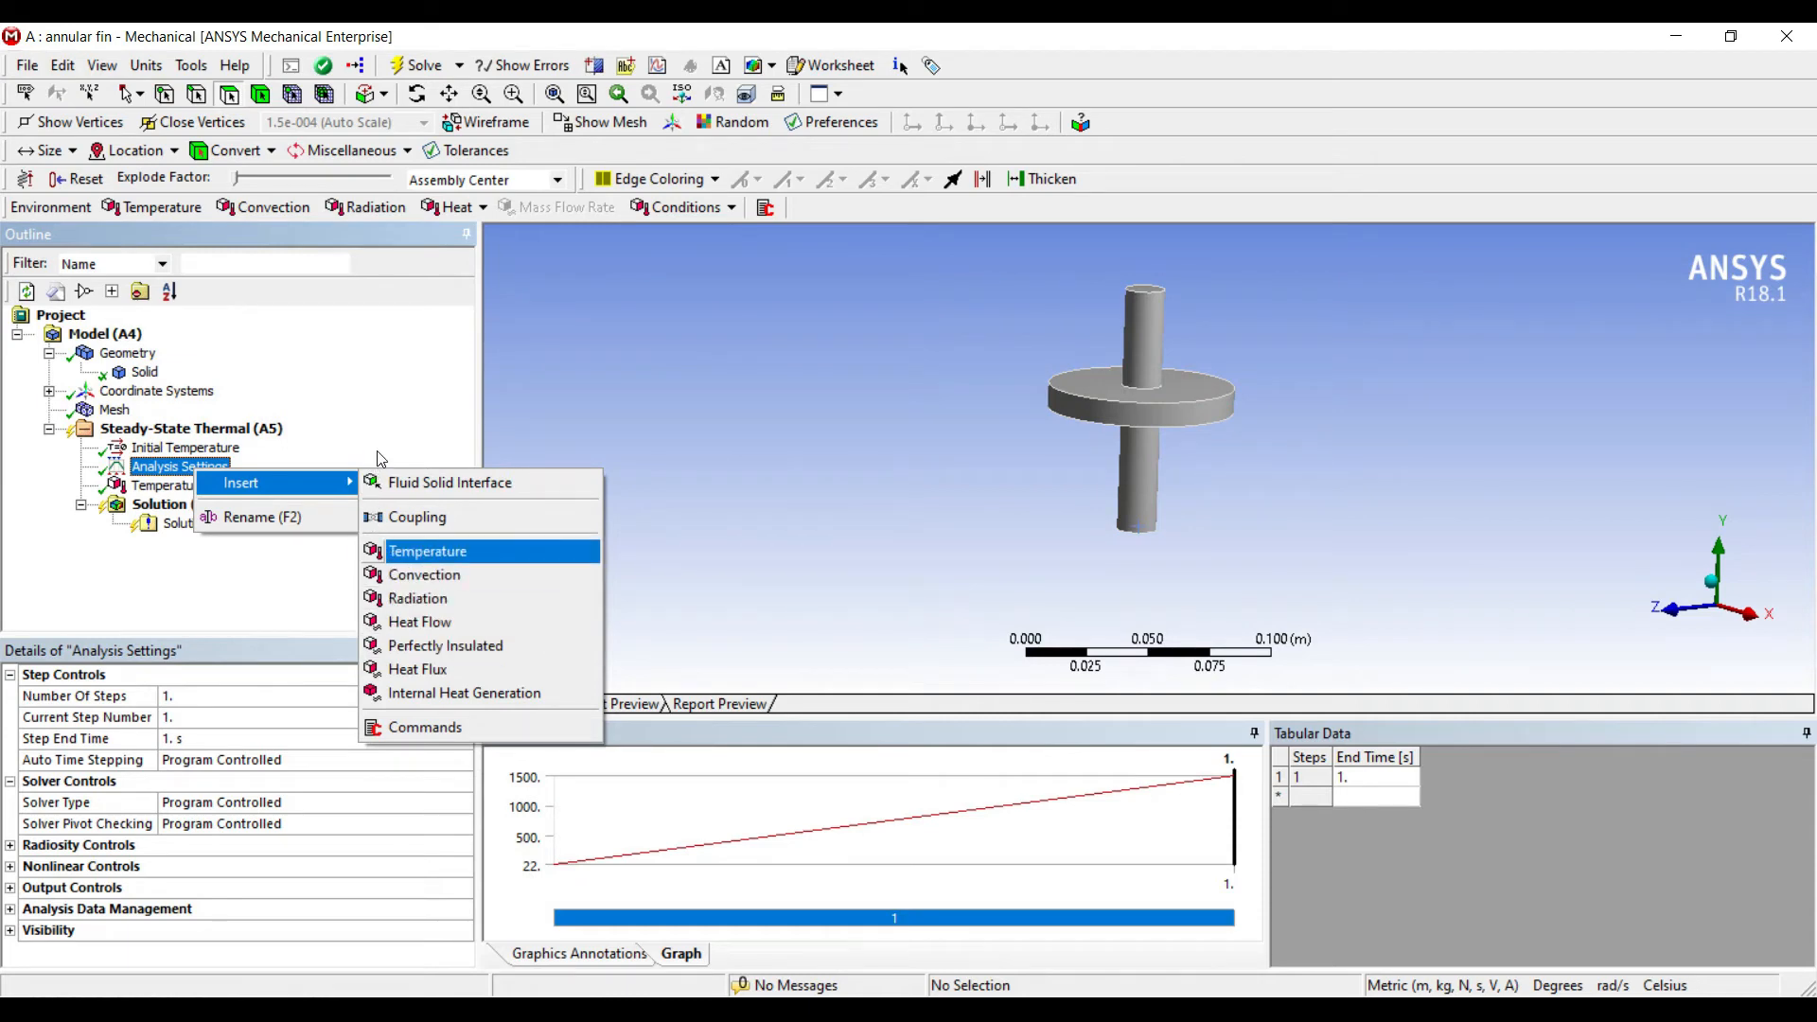
key(Return)
click(1130, 416)
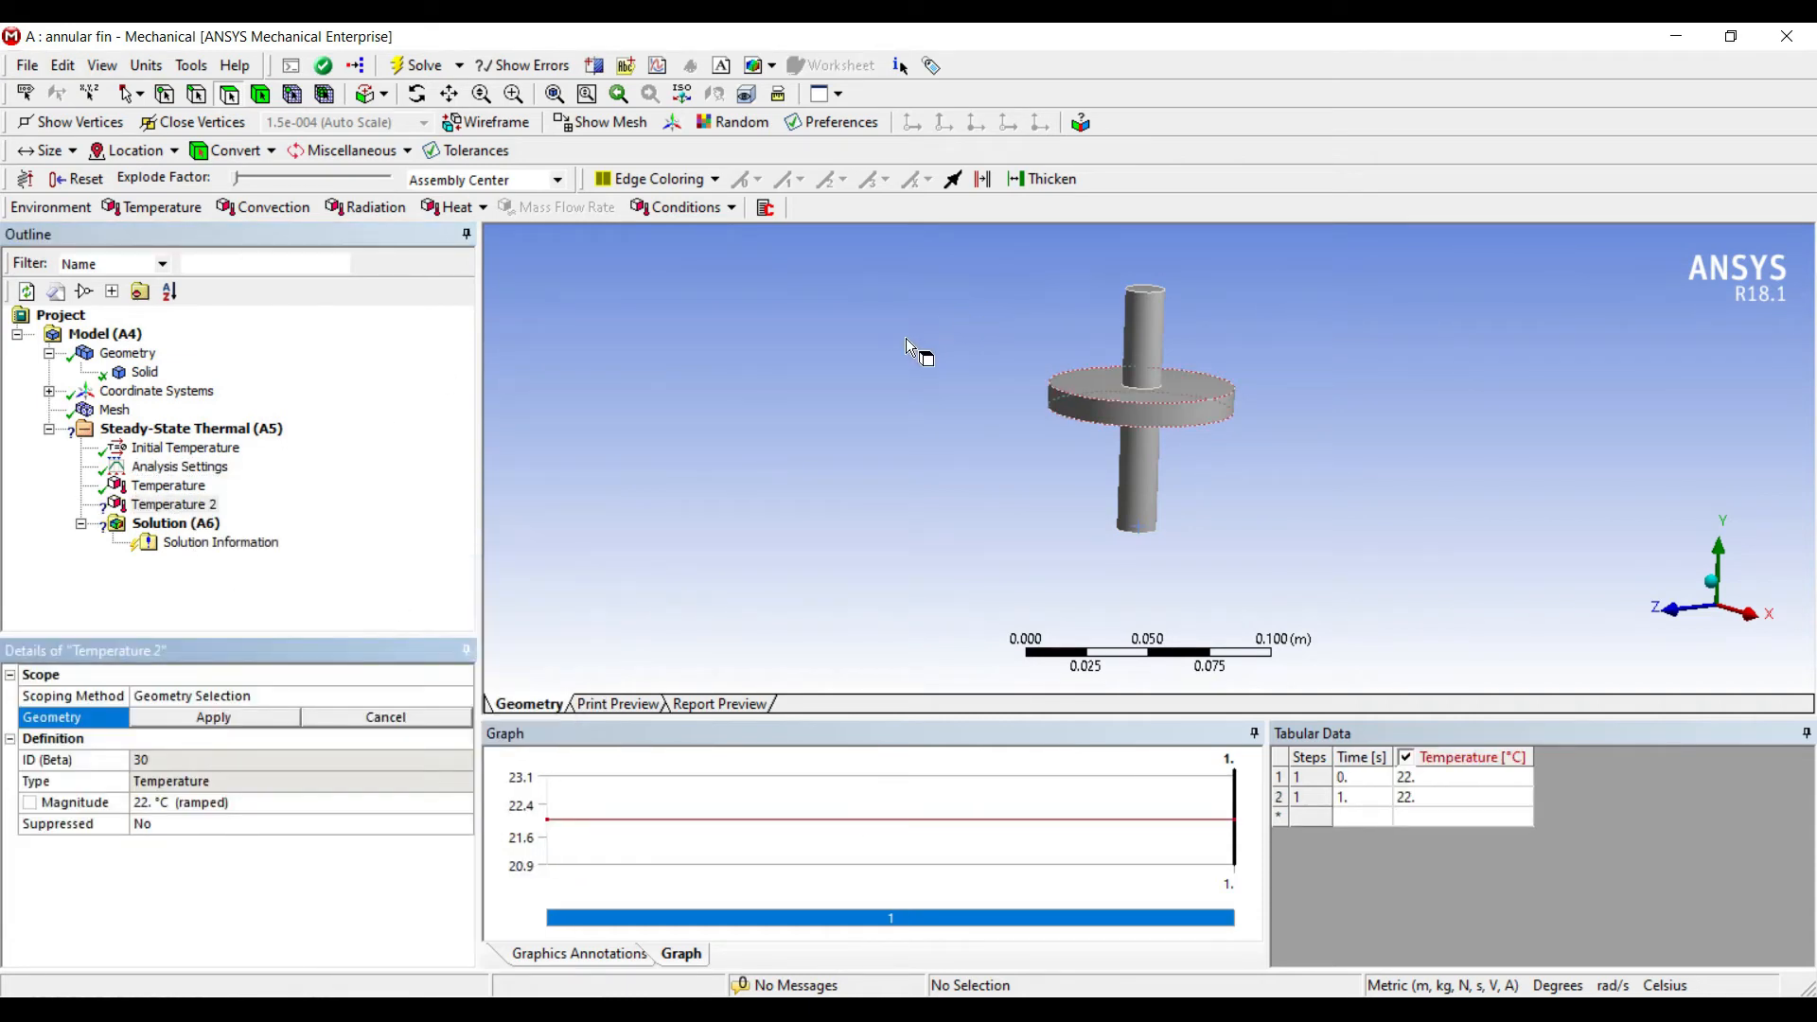
click(209, 717)
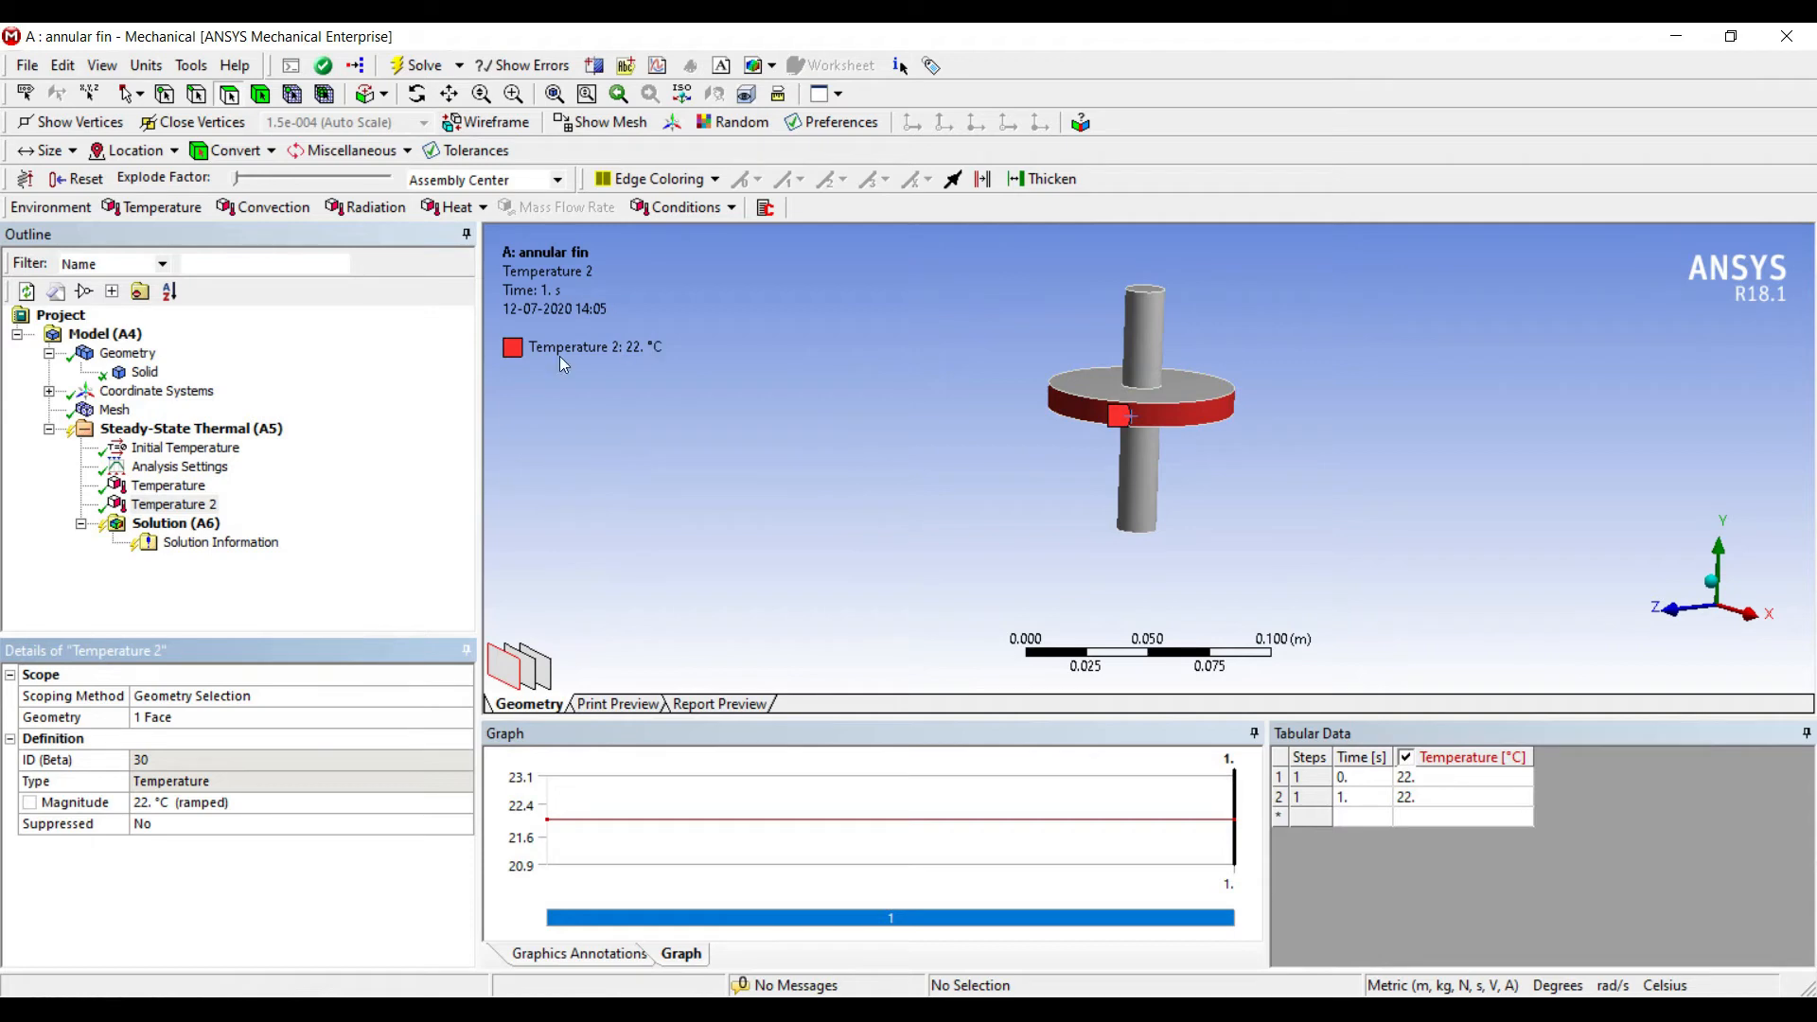
Step: Insert a convection load on the fin's upper, rim and lower faces with a film coefficient of 0.03 W/m²·°C
right_click(178, 468)
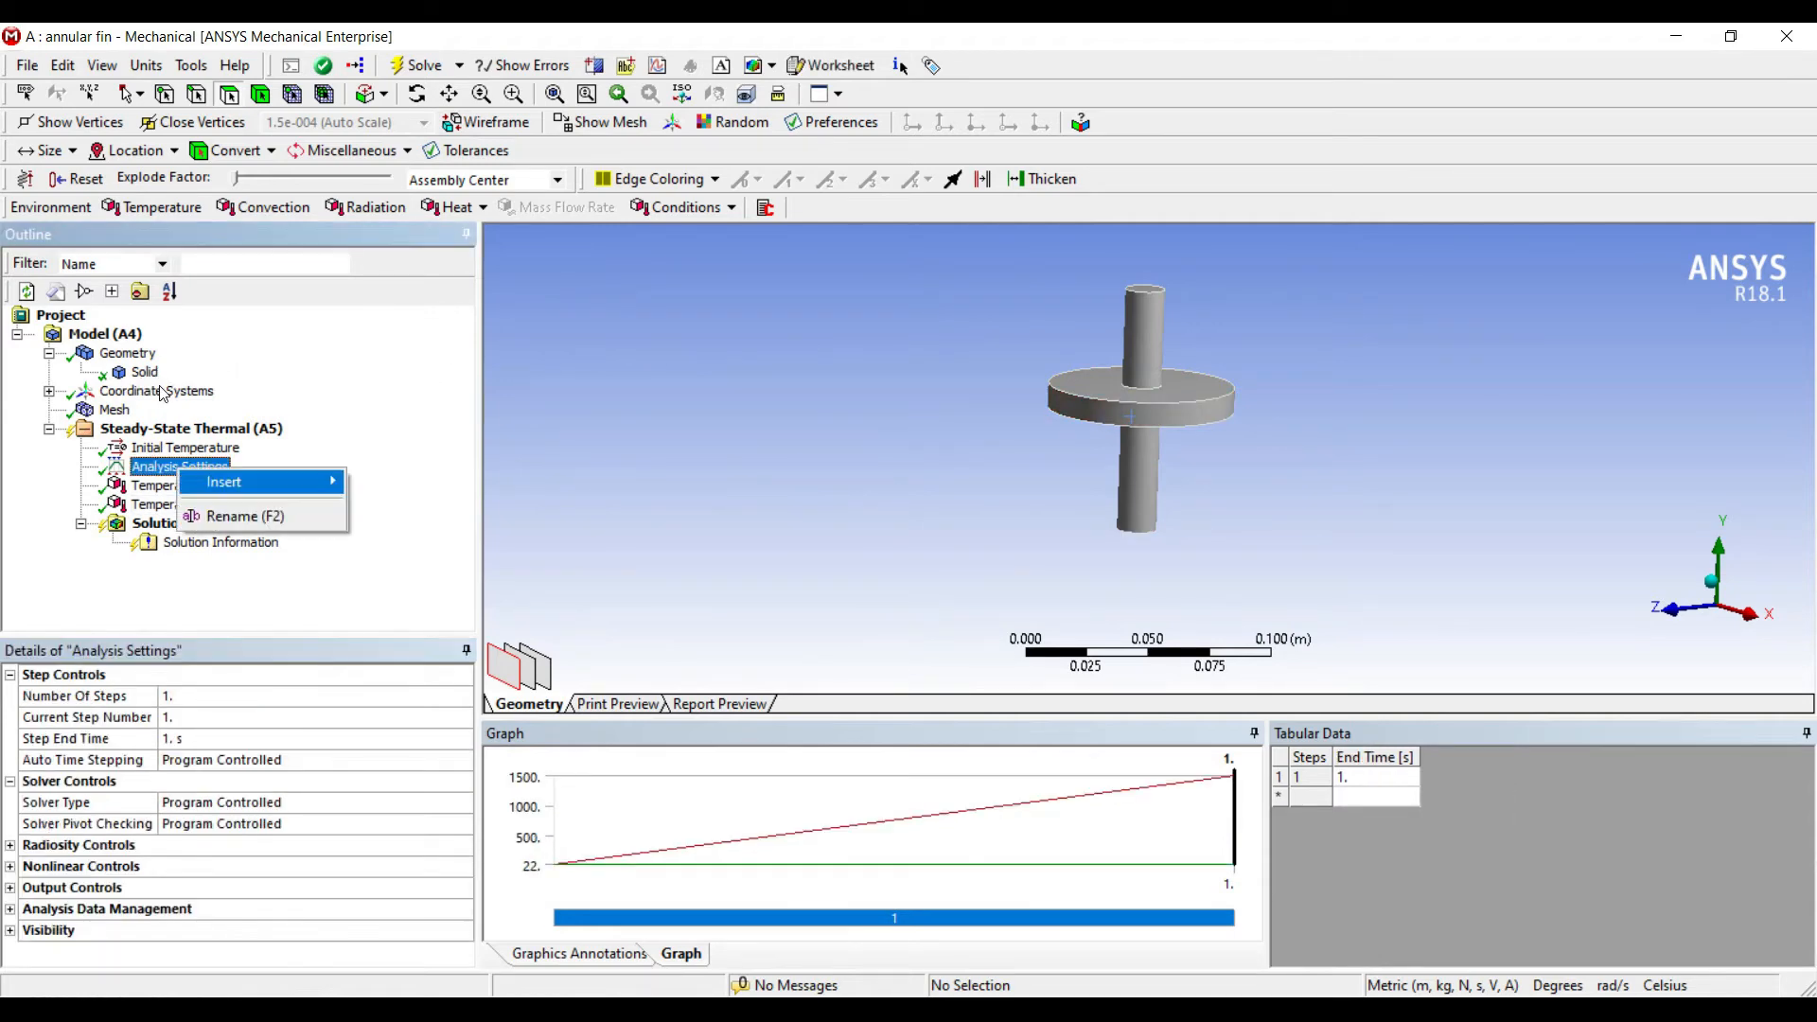
mouse_move(336, 482)
key(Down)
key(Down)
key(Down)
key(Down)
key(Up)
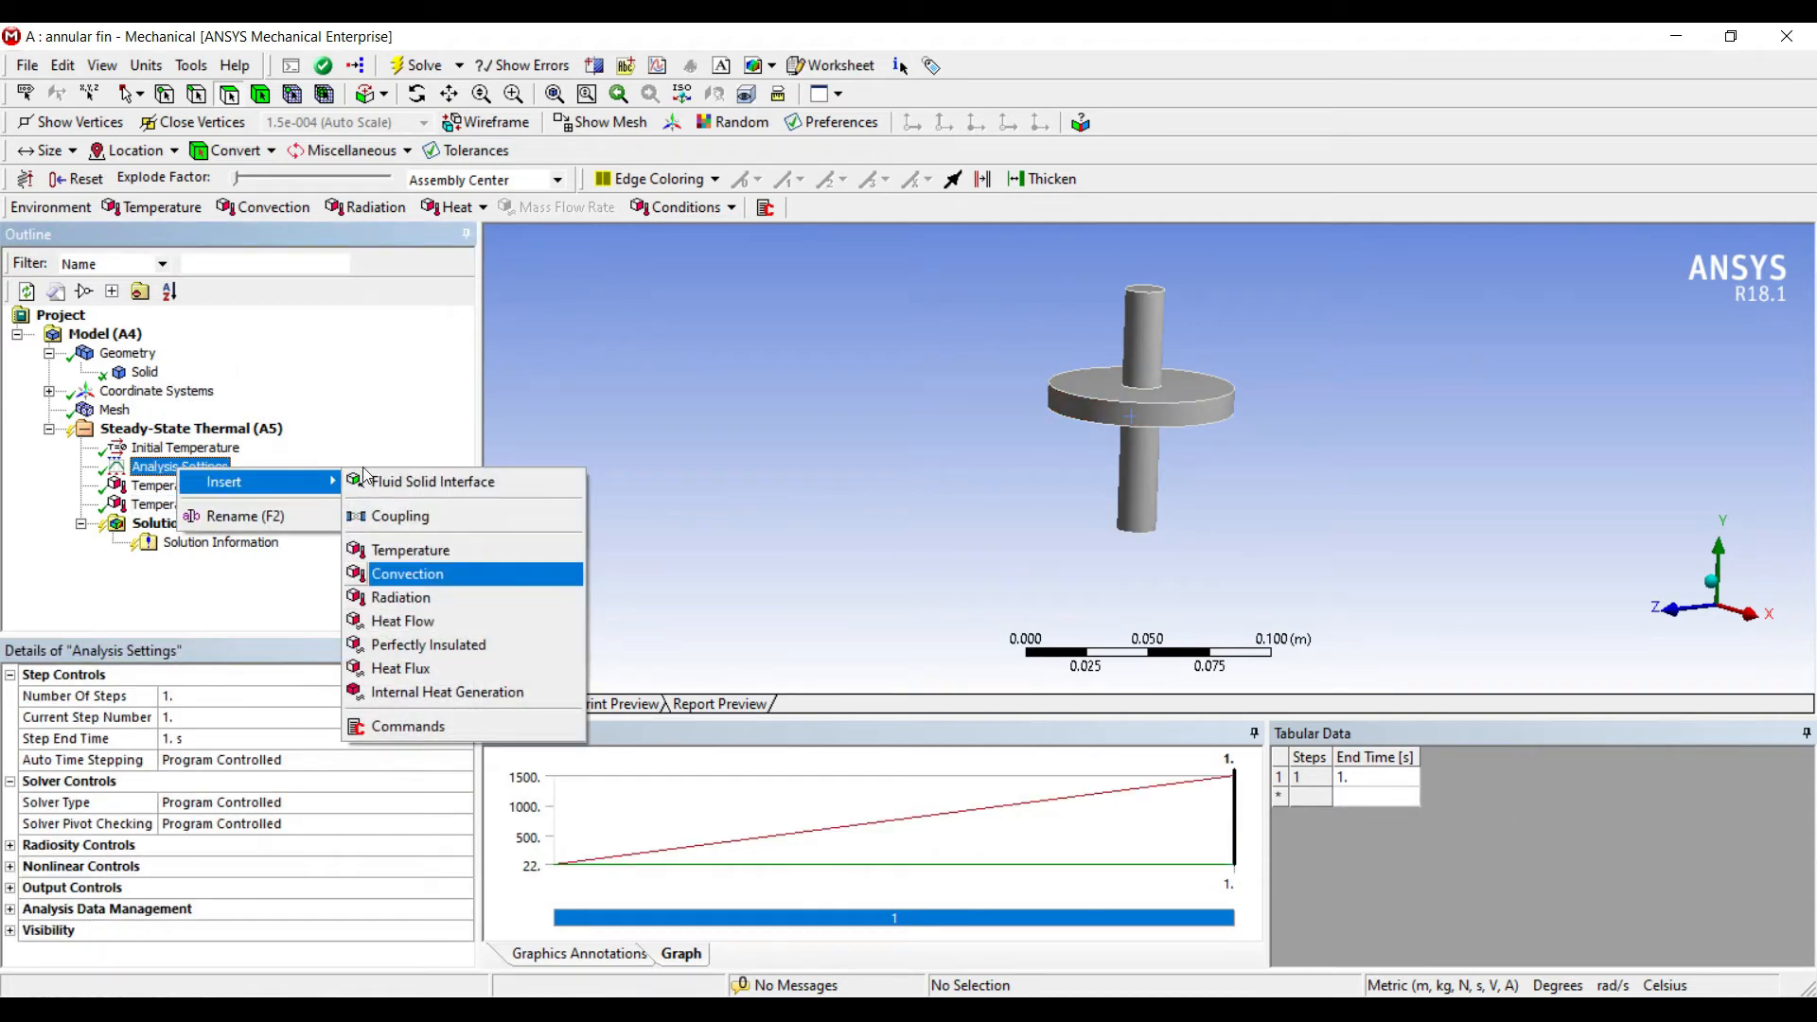
key(Return)
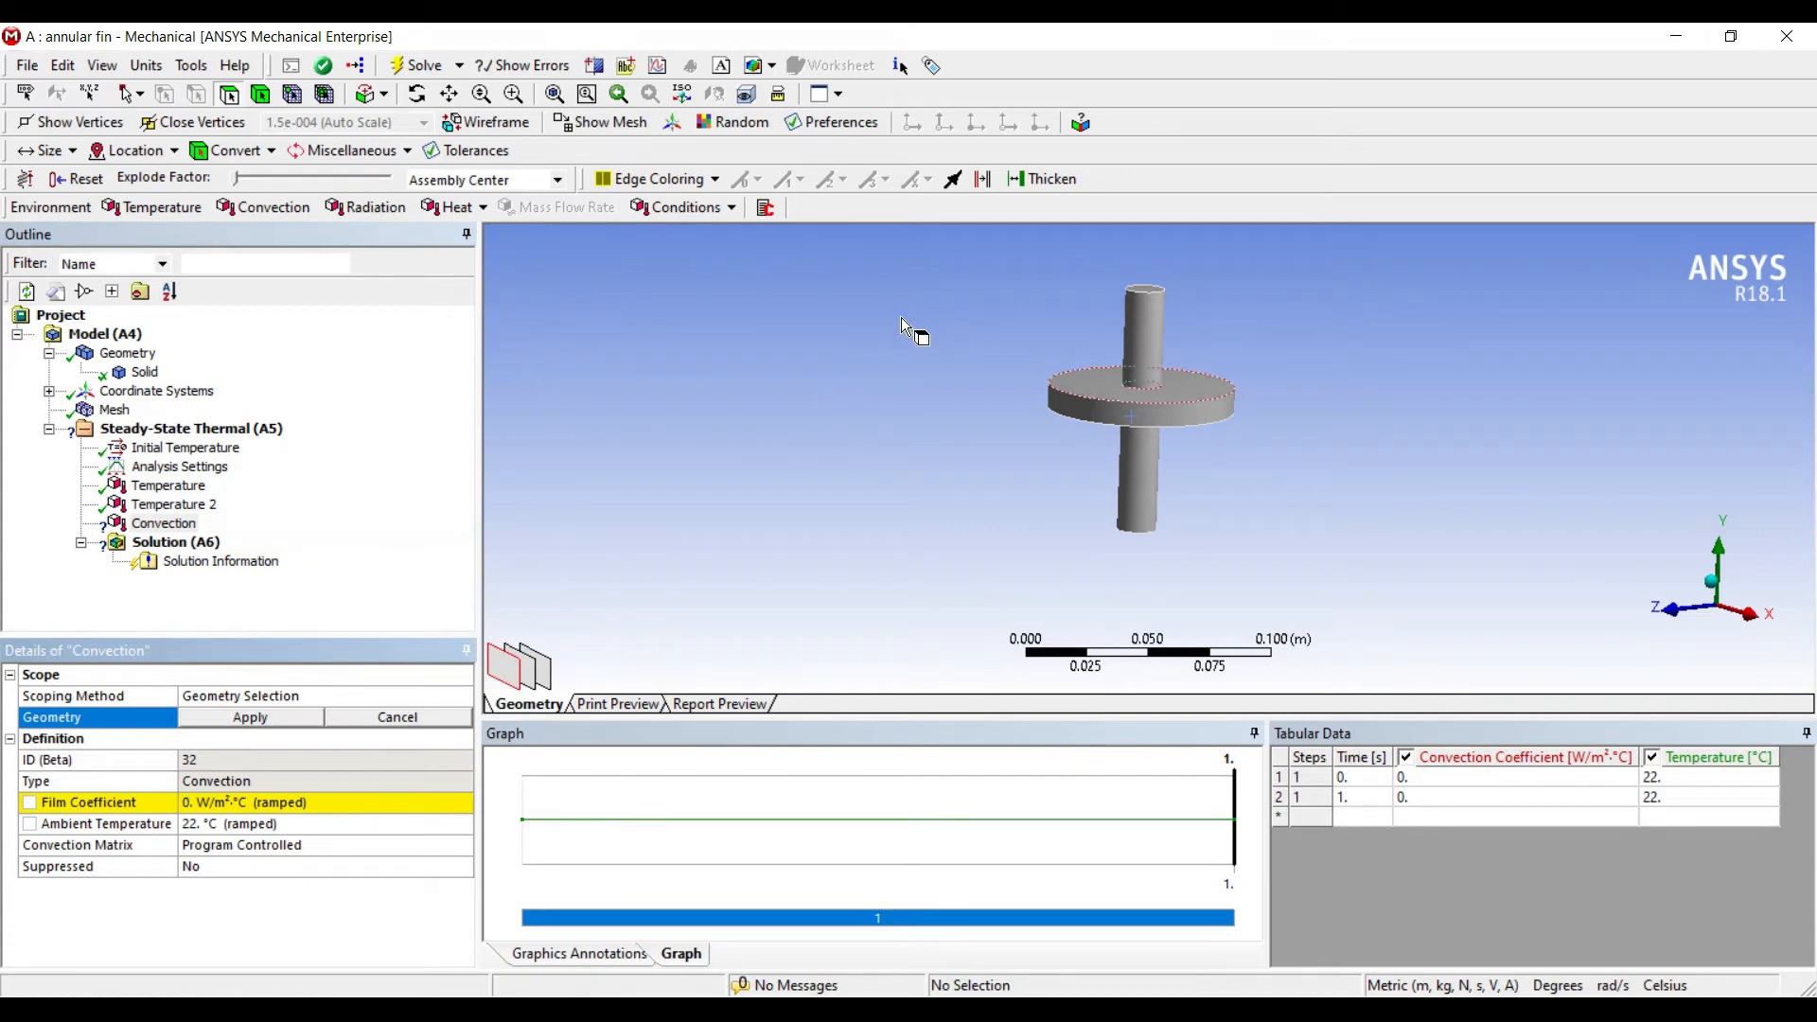
click(1183, 386)
ctrl+click(1121, 417)
middle_drag(997, 371, 914, 327)
ctrl+click(1182, 416)
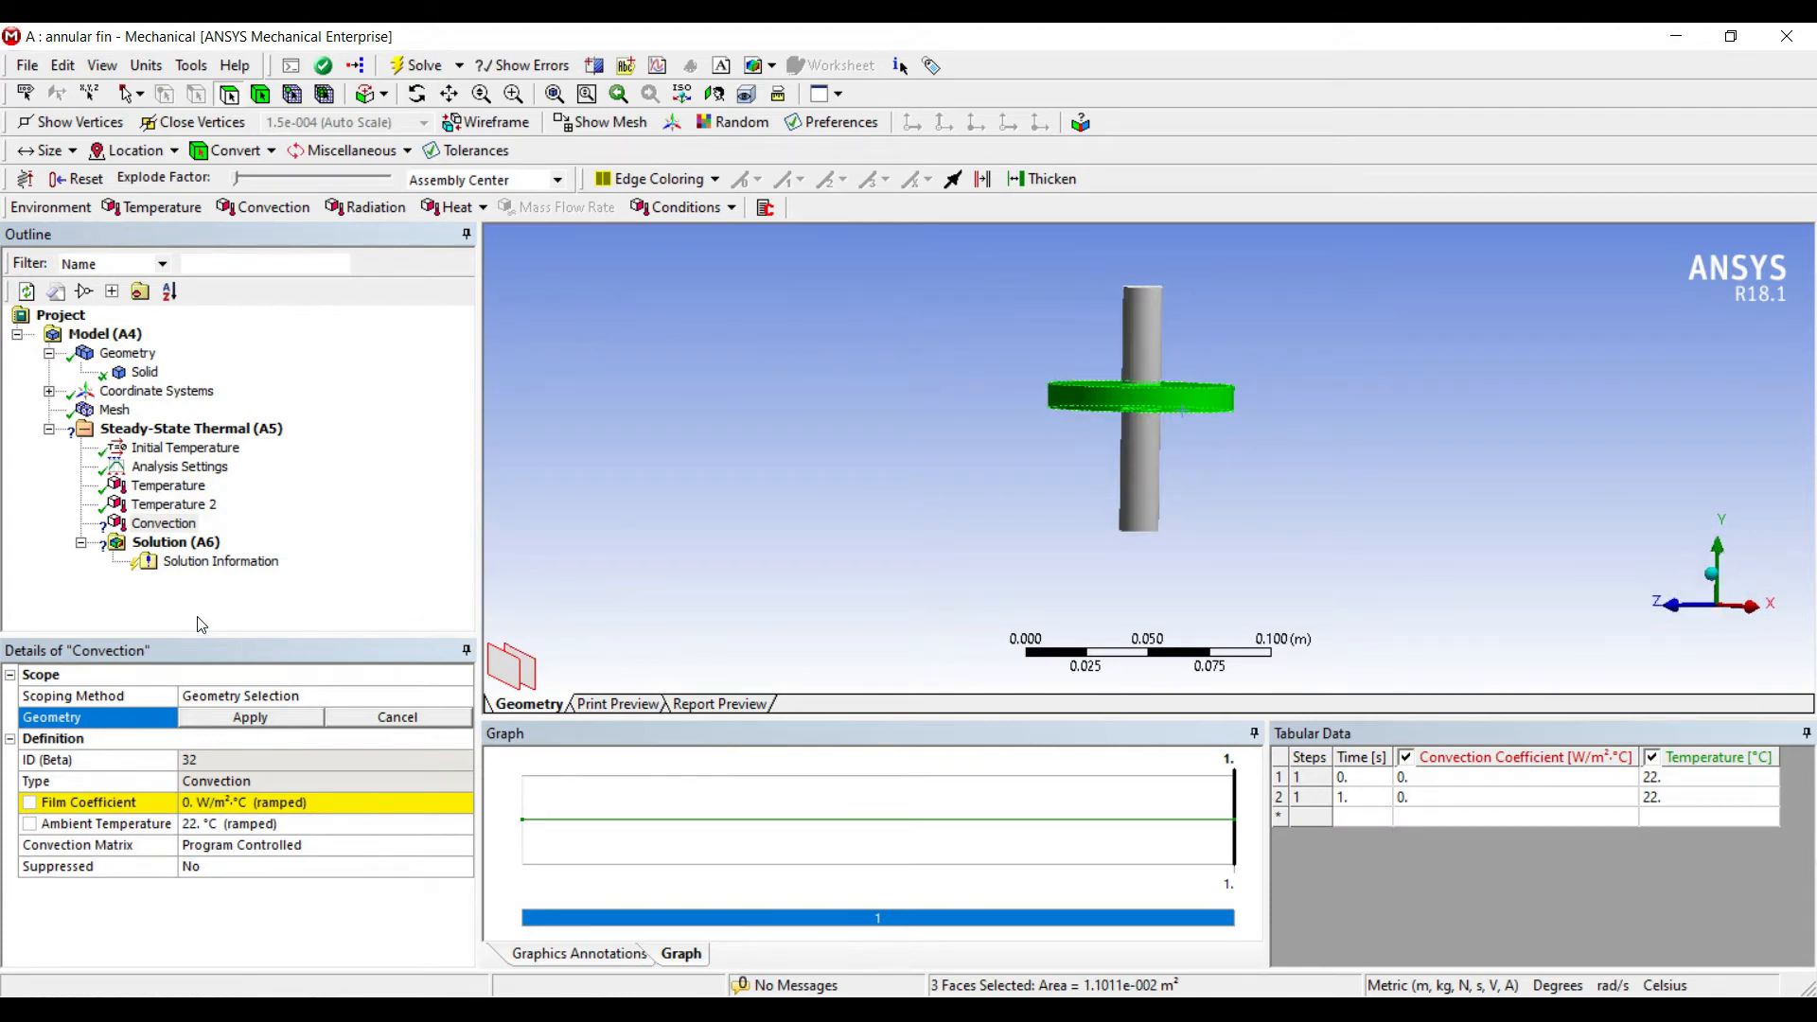
click(248, 717)
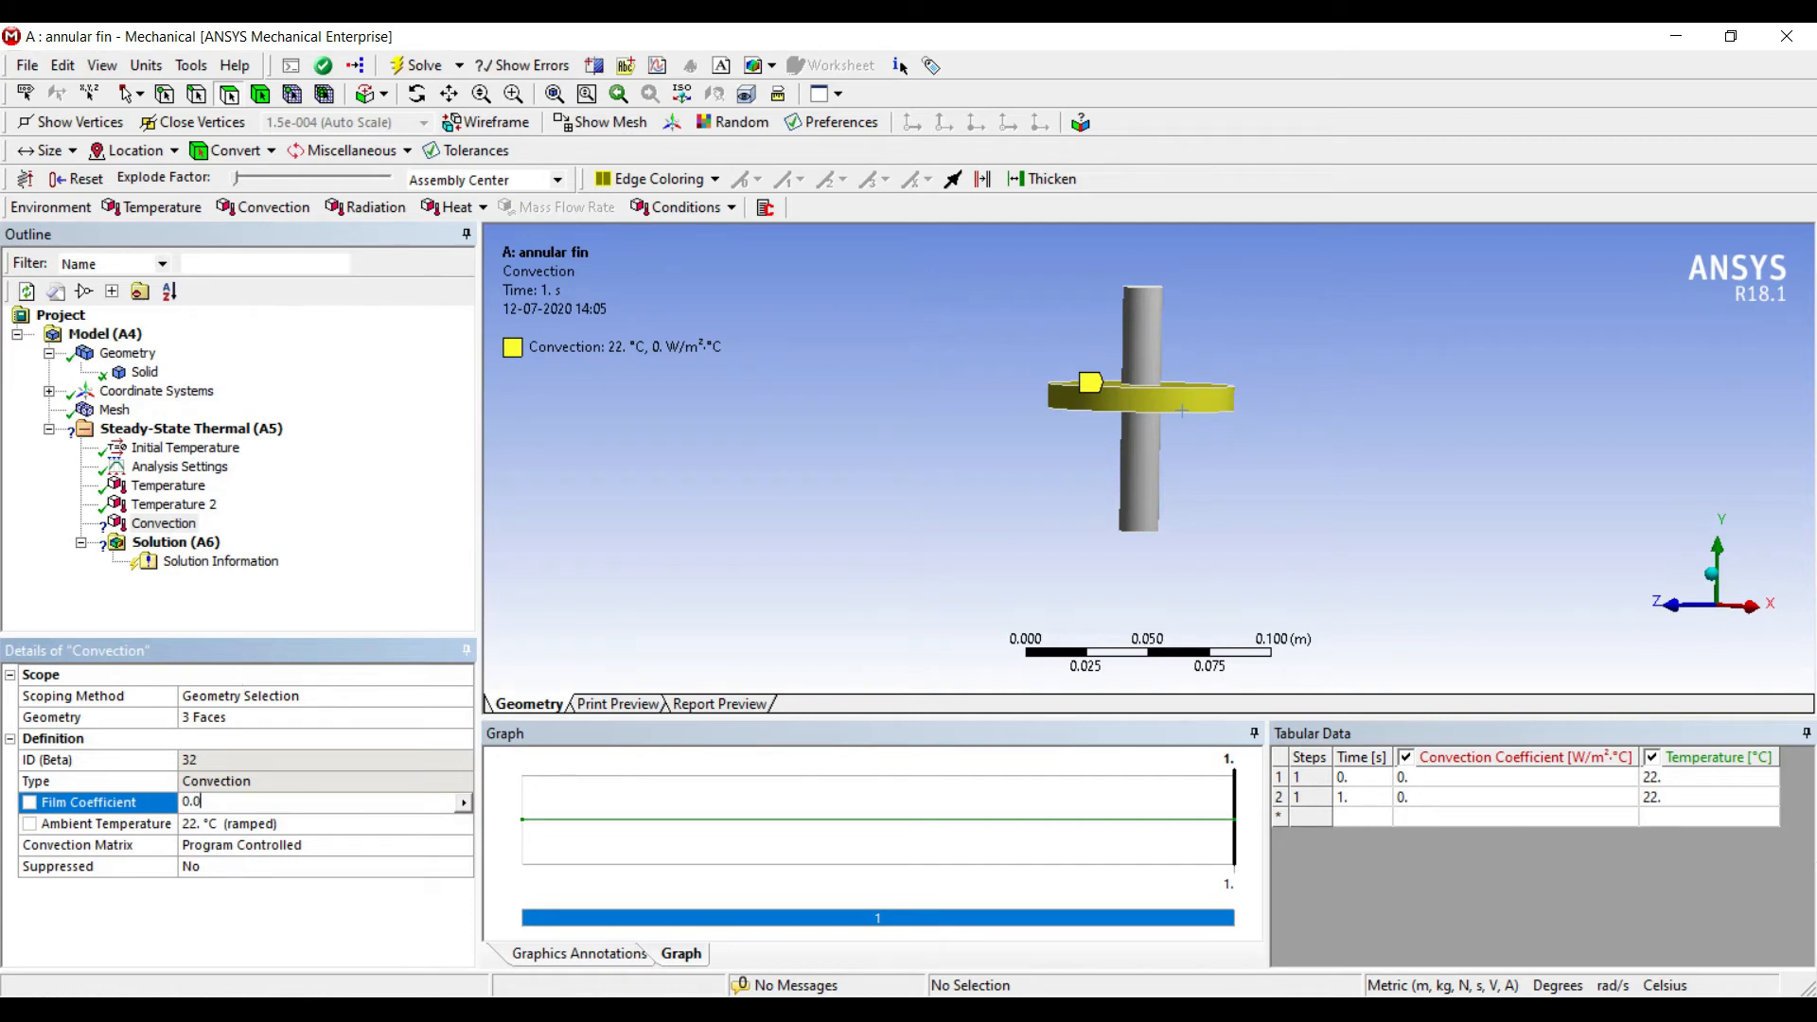
text(0.03)
key(Return)
Step: Add Total Heat Flux and Temperature results for all bodies to the Solution
click(176, 541)
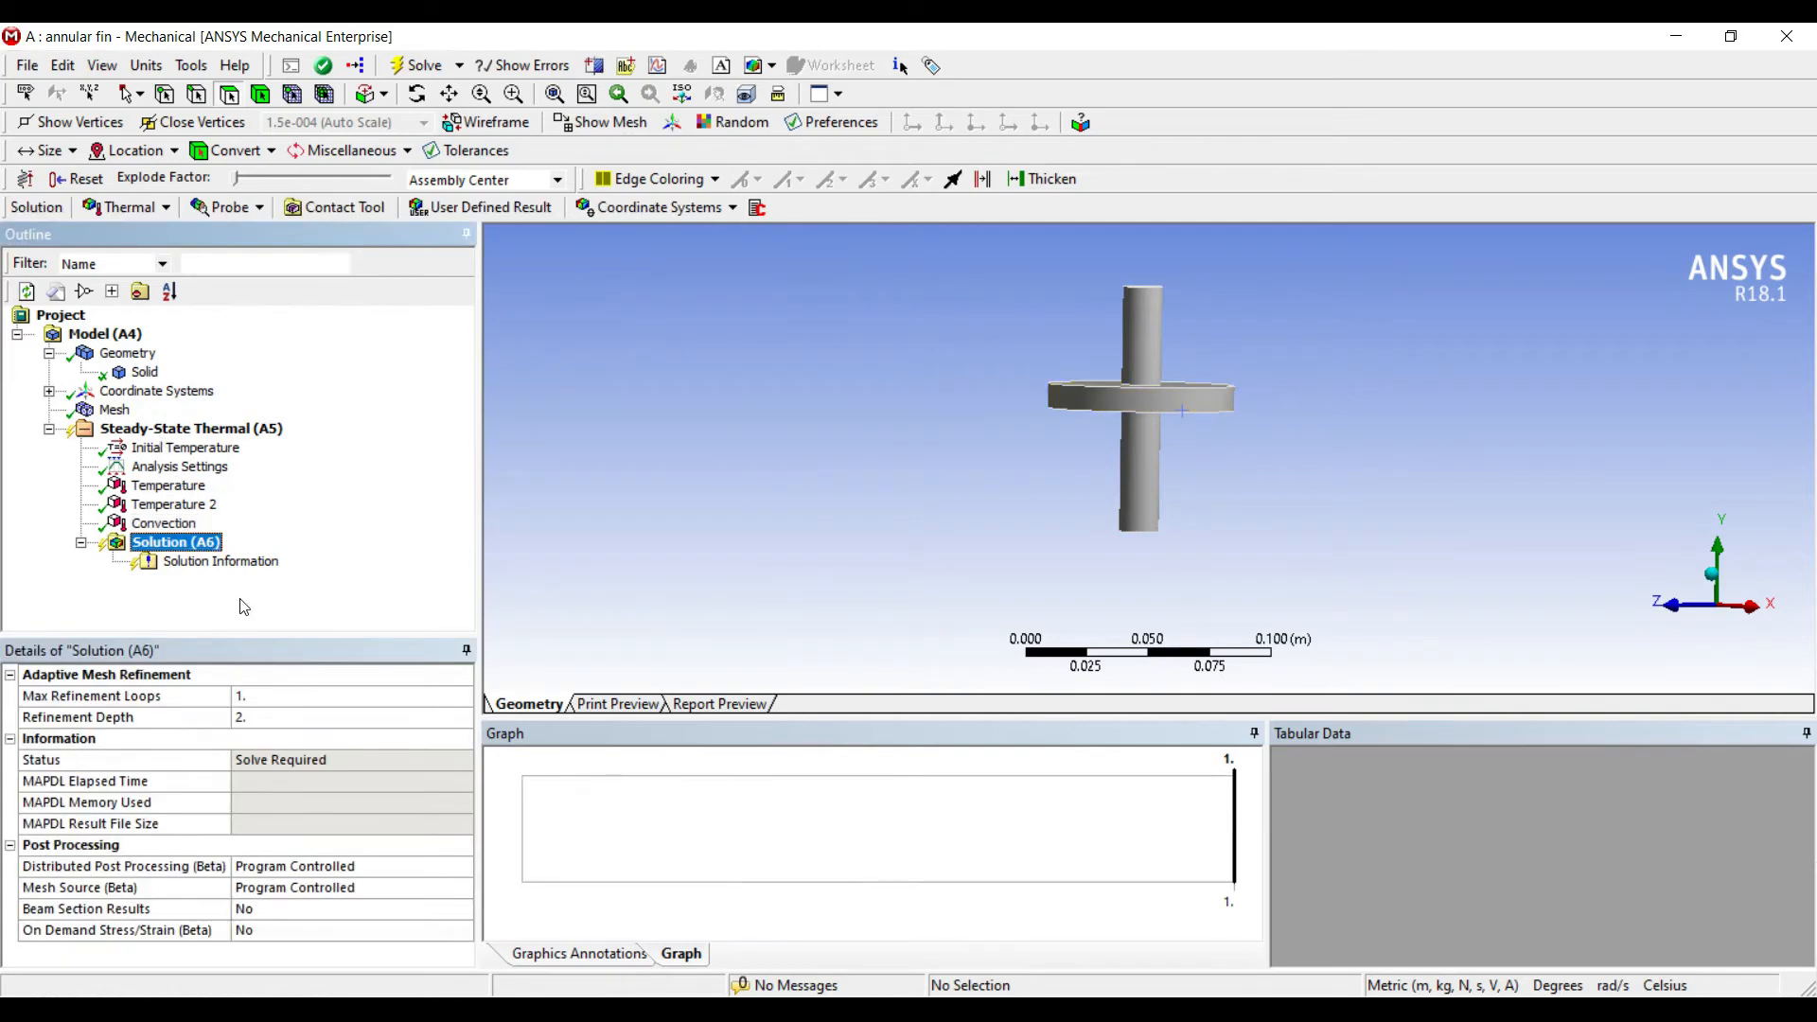
right_click(200, 543)
mouse_move(250, 555)
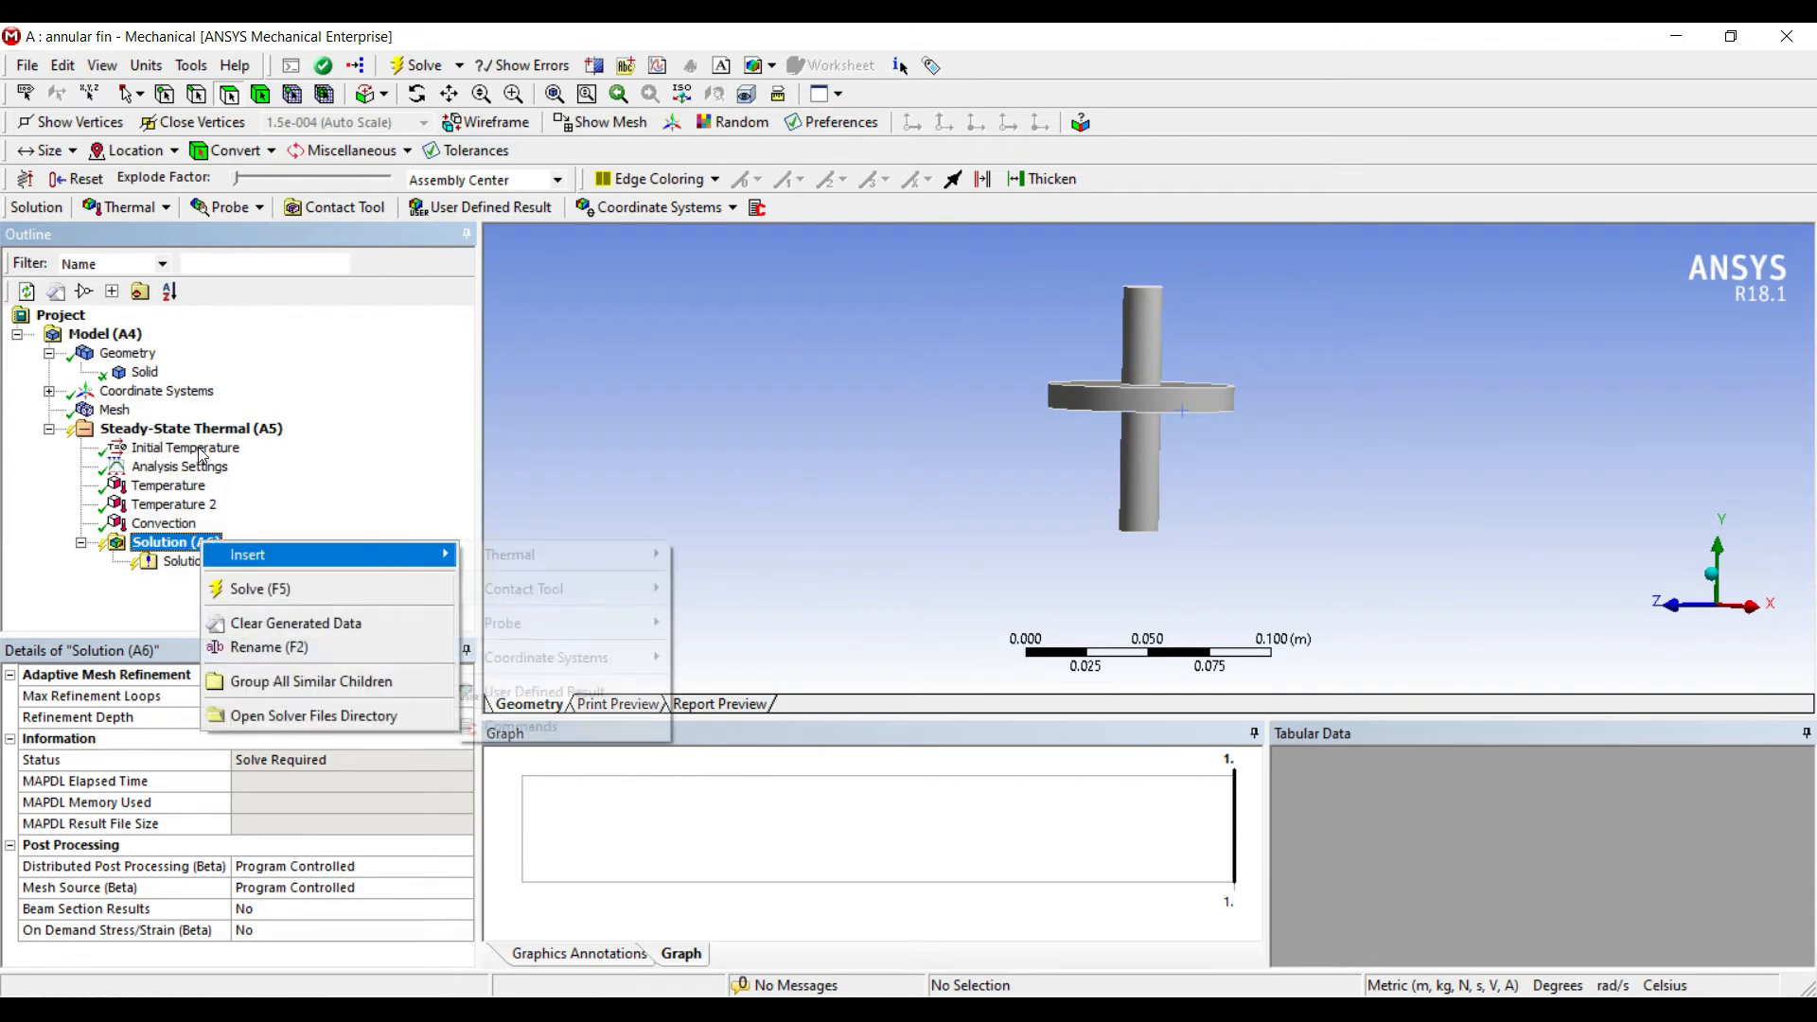
mouse_move(566, 554)
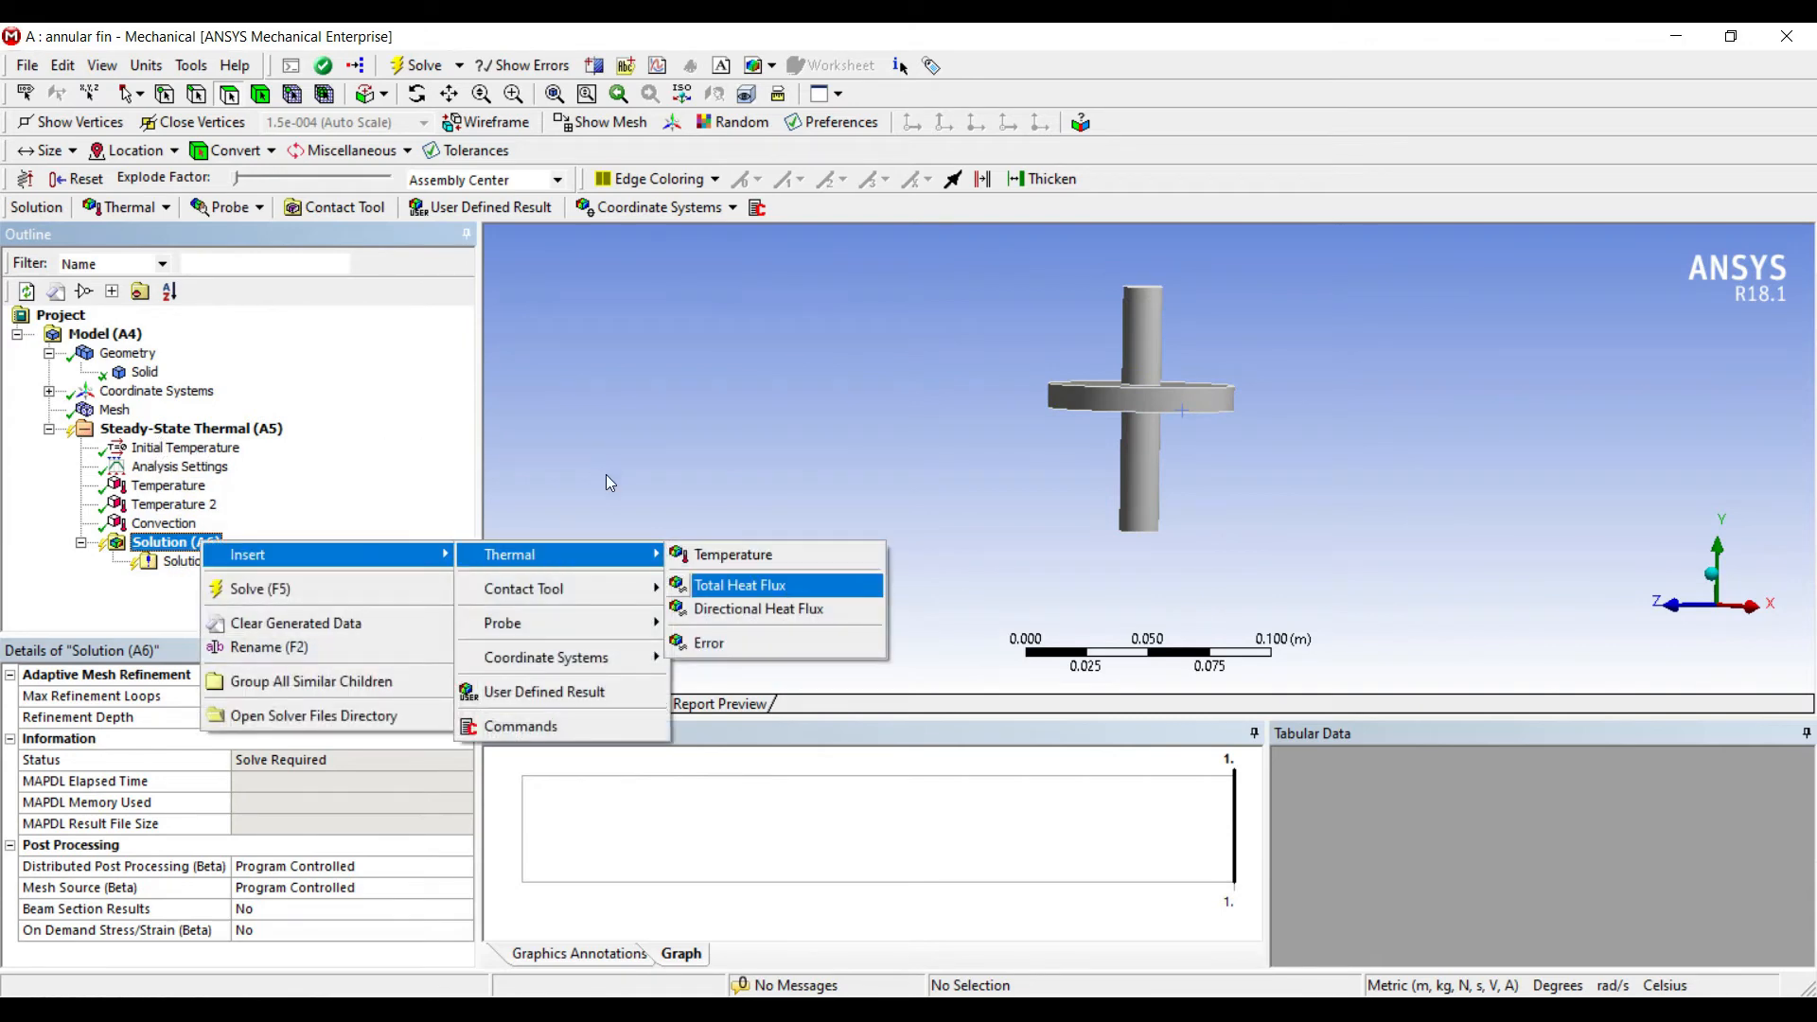
click(738, 585)
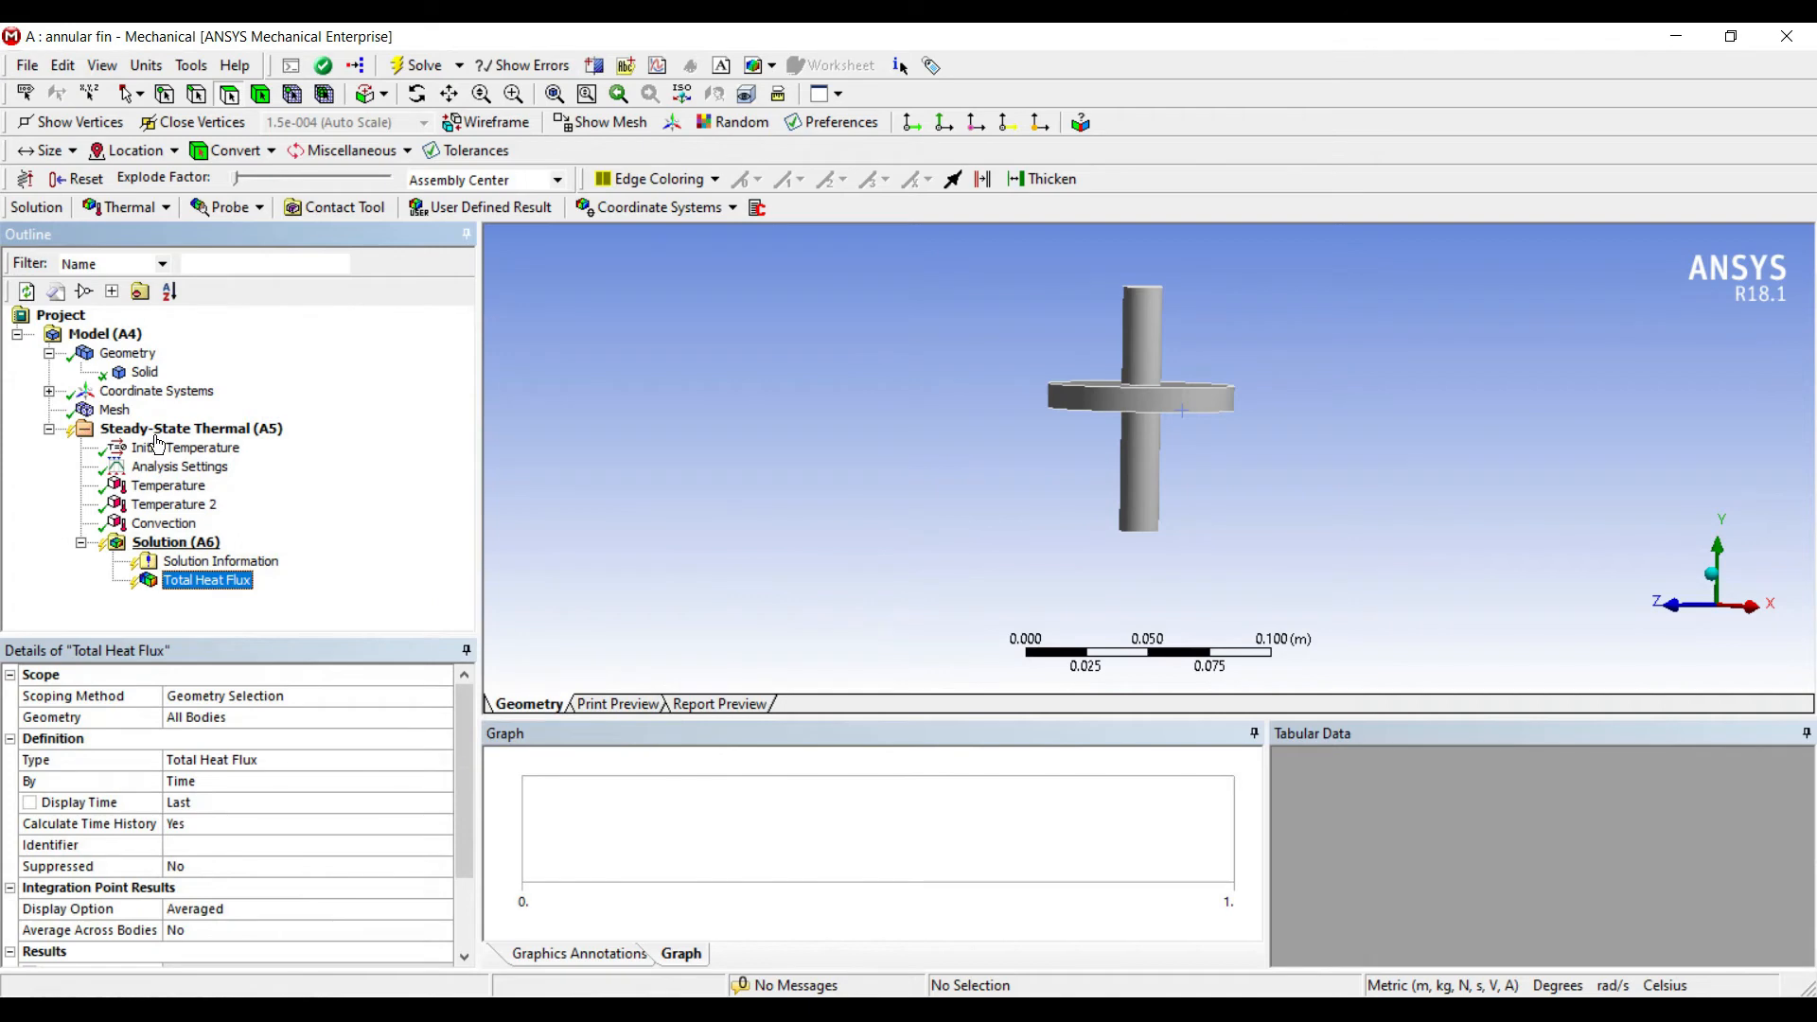
right_click(175, 542)
mouse_move(249, 553)
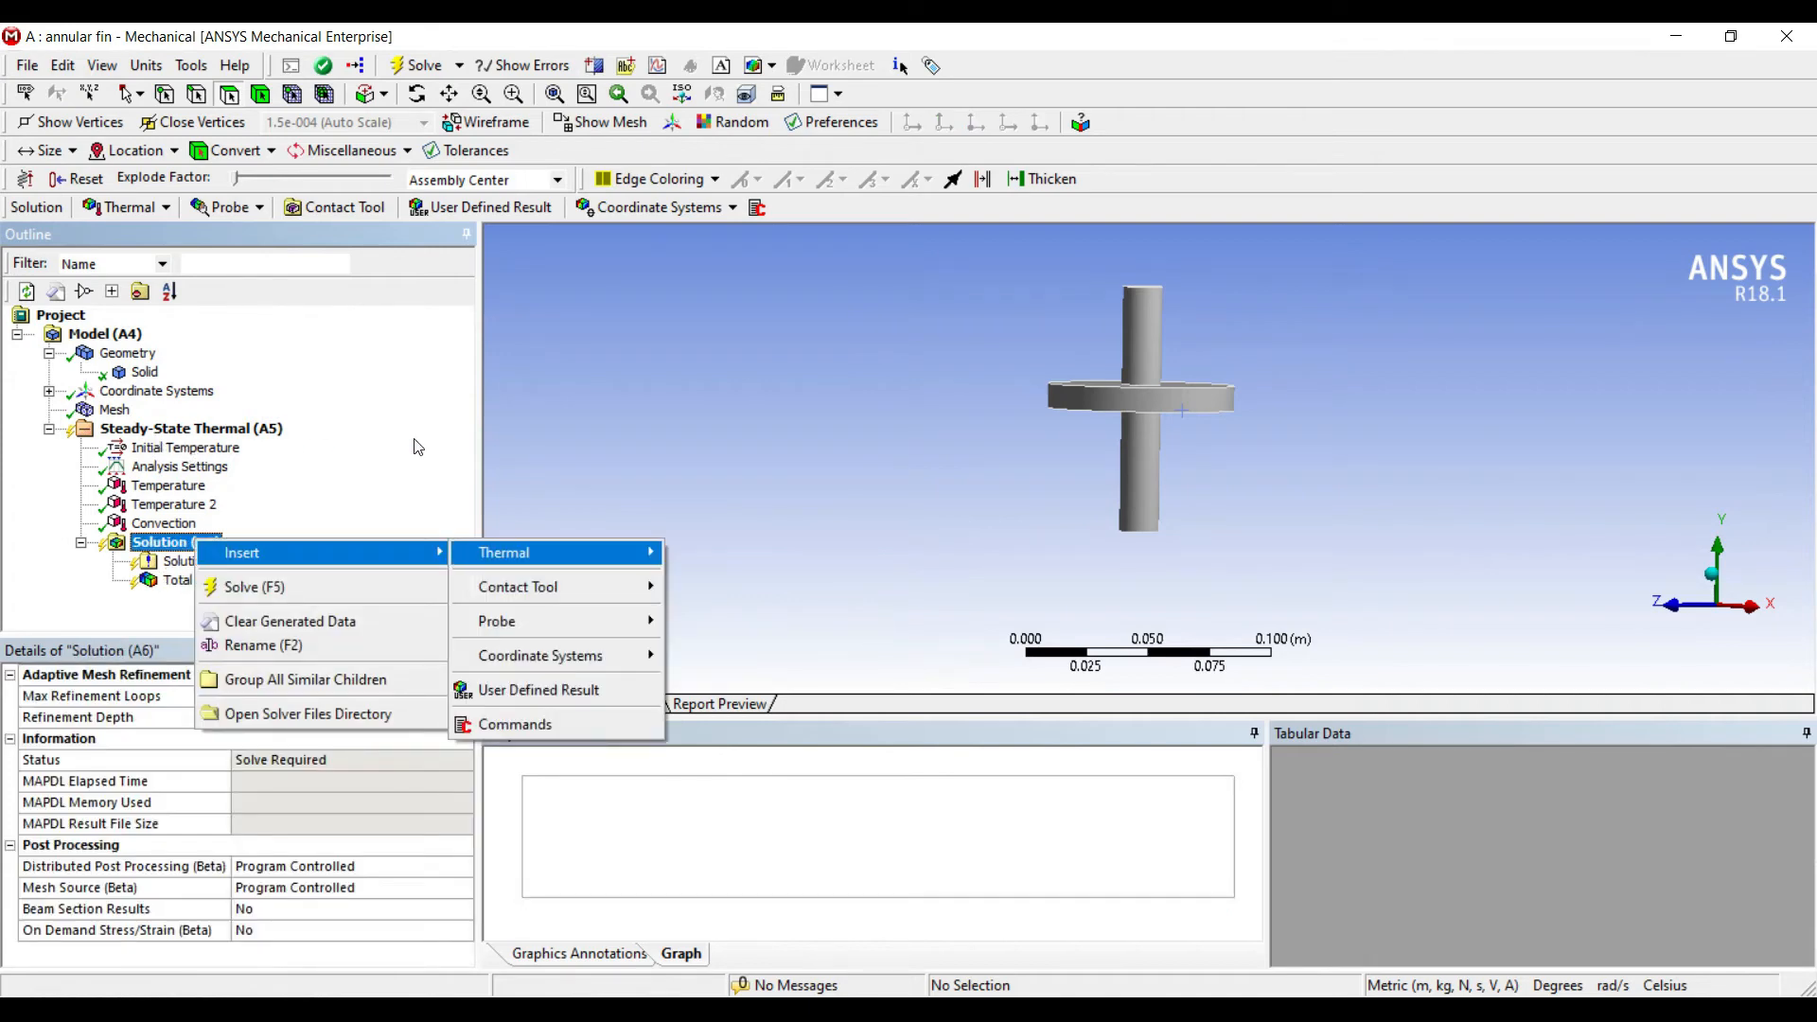
key(Right)
key(Return)
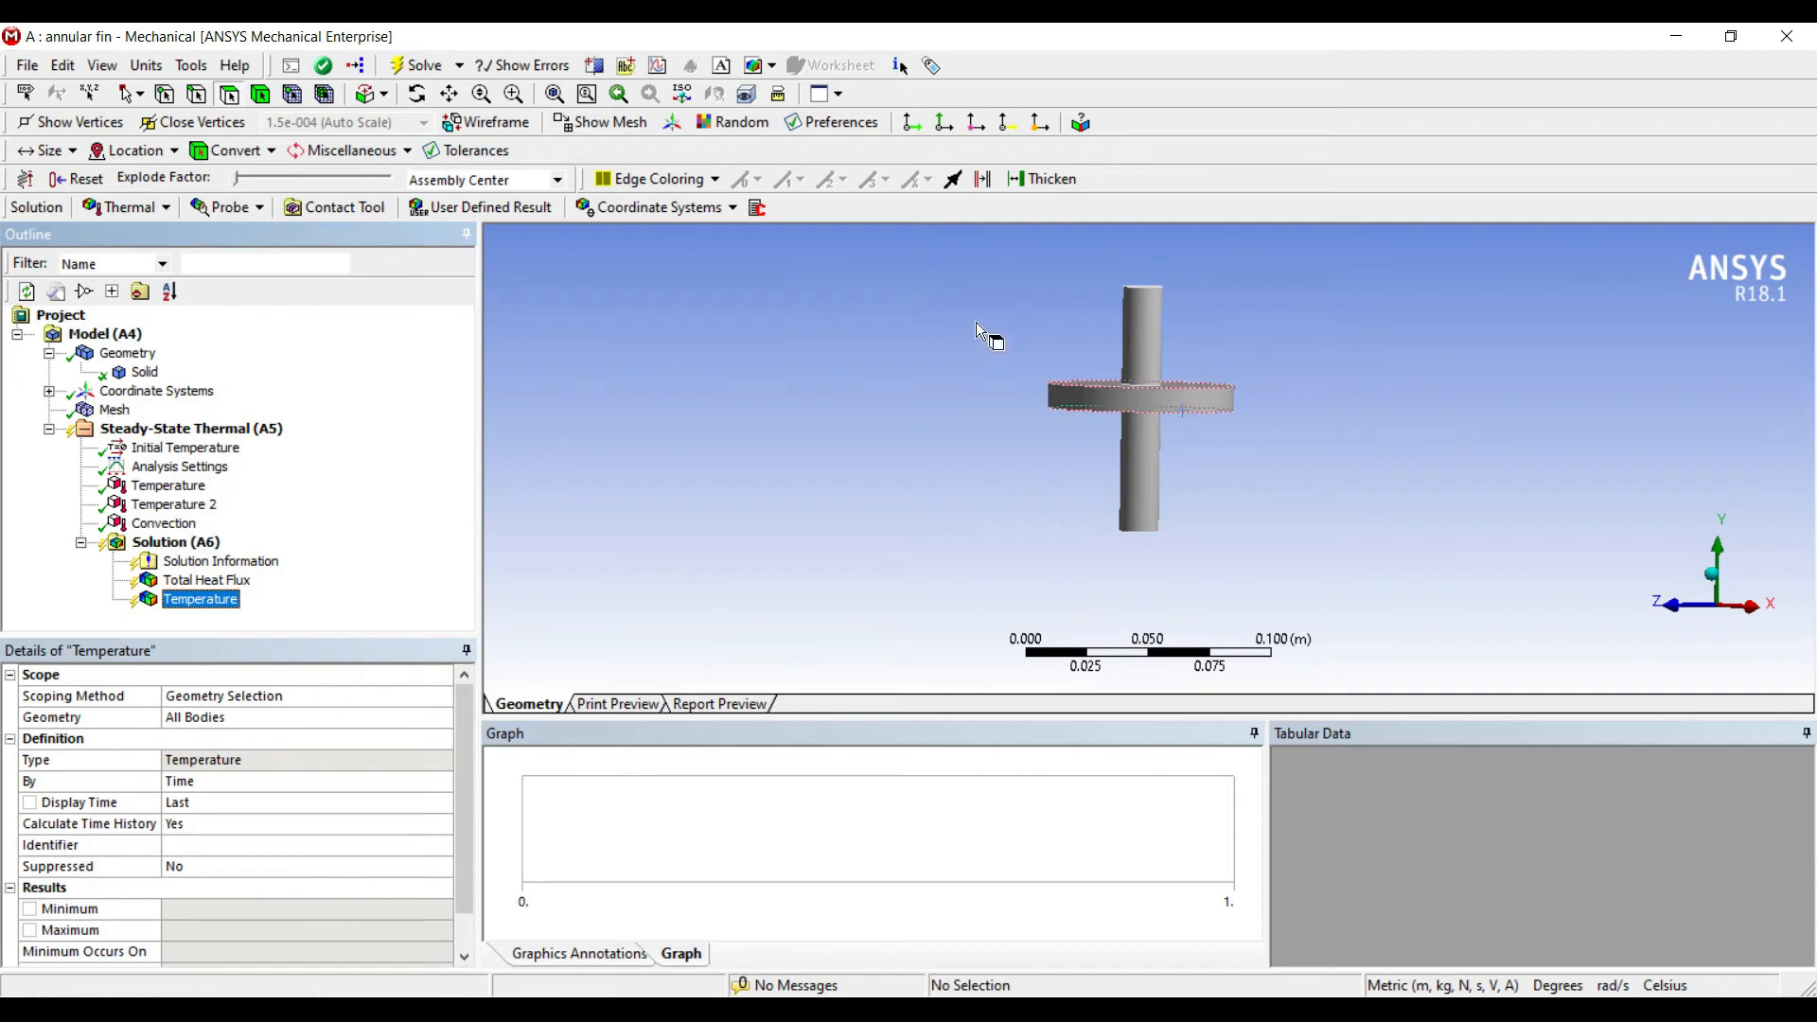
Step: Solve the steady-state thermal analysis of the annular fin
scroll(983, 346, down, 1)
mouse_move(981, 349)
middle_down()
mouse_move(994, 382)
mouse_move(976, 374)
middle_up()
click(176, 542)
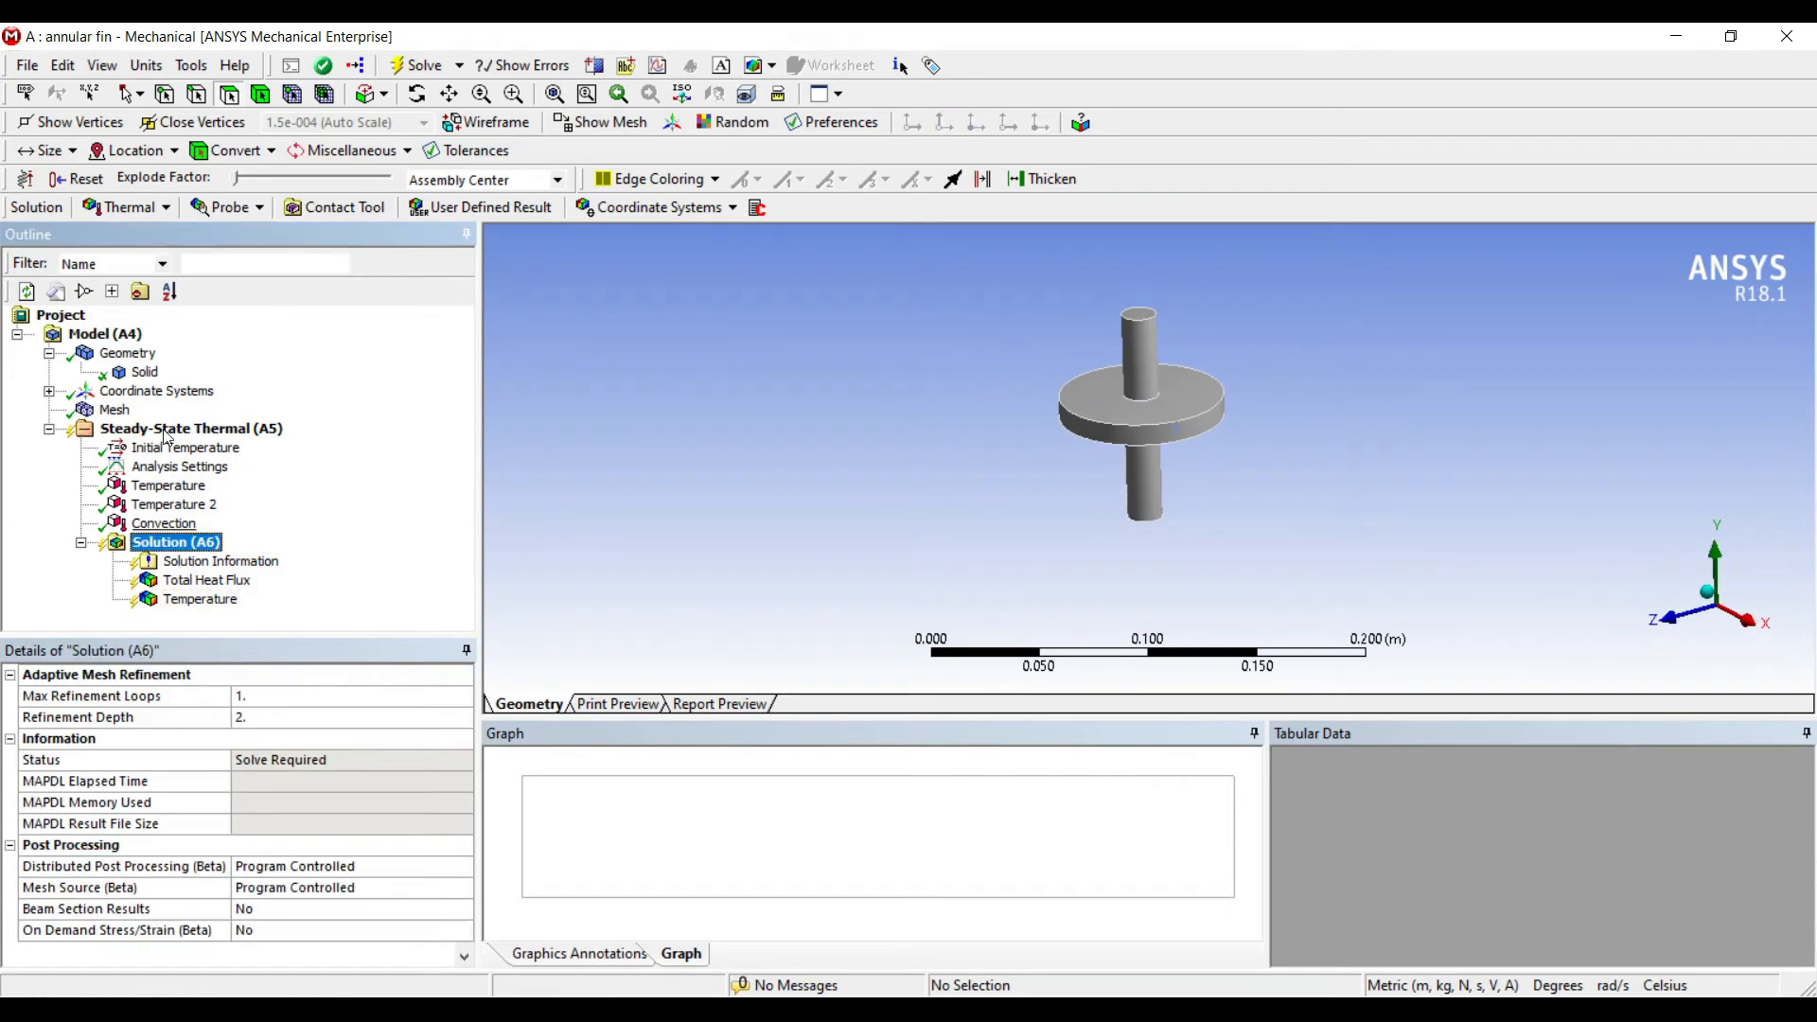
click(417, 64)
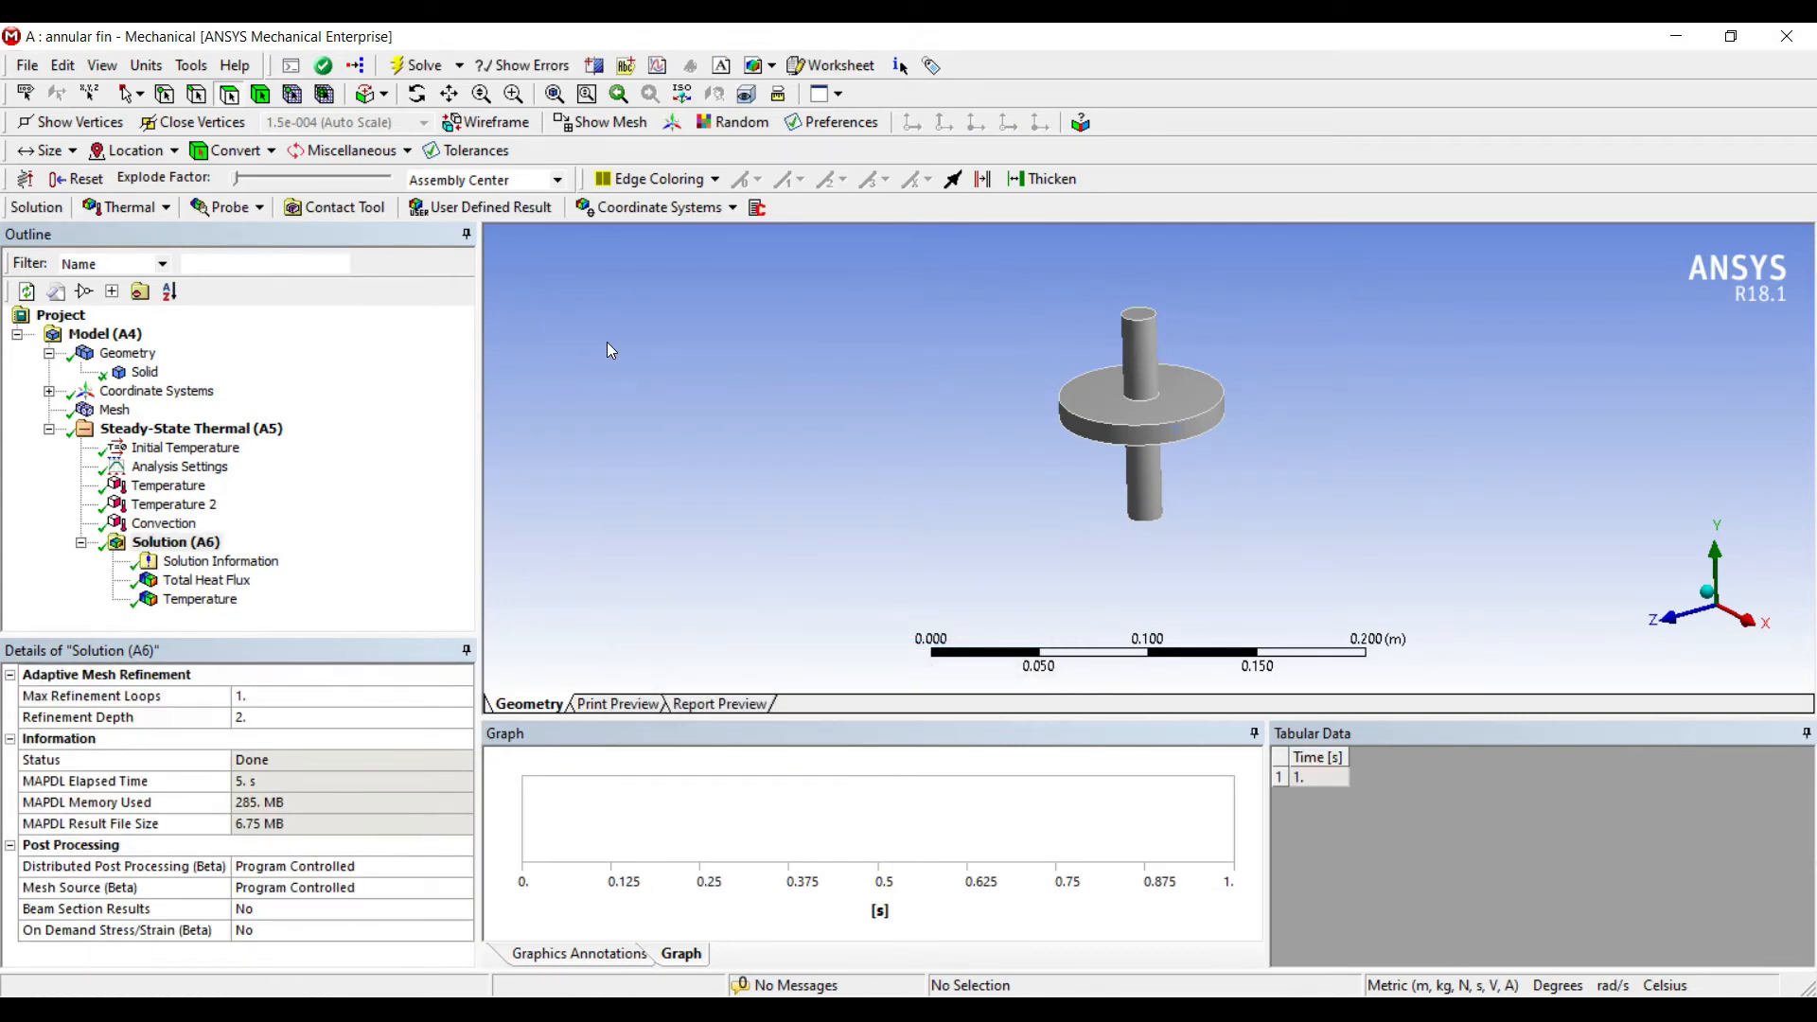
Step: Display the solved Temperature result and examine its distribution over the shaft and fin from several angles
click(200, 599)
mouse_move(909, 372)
mouse_down()
mouse_move(1018, 410)
mouse_move(908, 422)
mouse_move(1014, 388)
mouse_move(929, 292)
mouse_move(889, 350)
mouse_move(981, 344)
mouse_move(914, 359)
mouse_up()
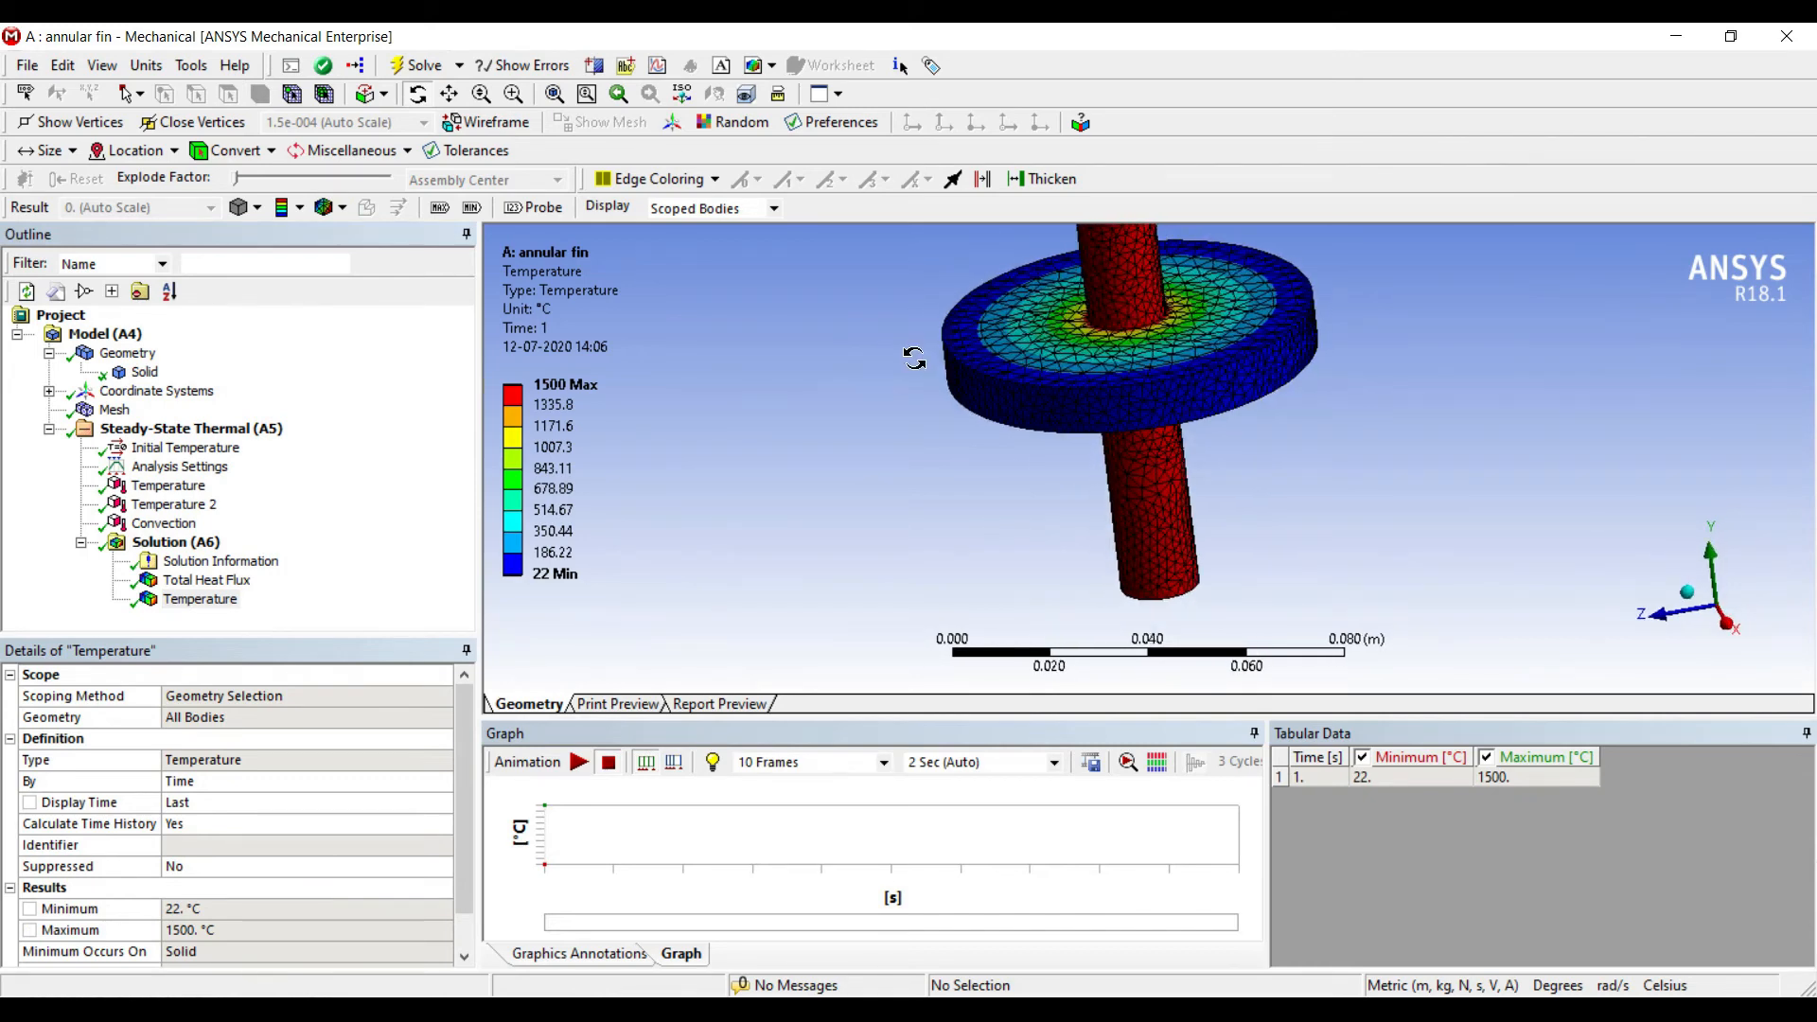
drag(914, 358, 953, 258)
scroll(942, 257, down, 3)
drag(928, 258, 871, 317)
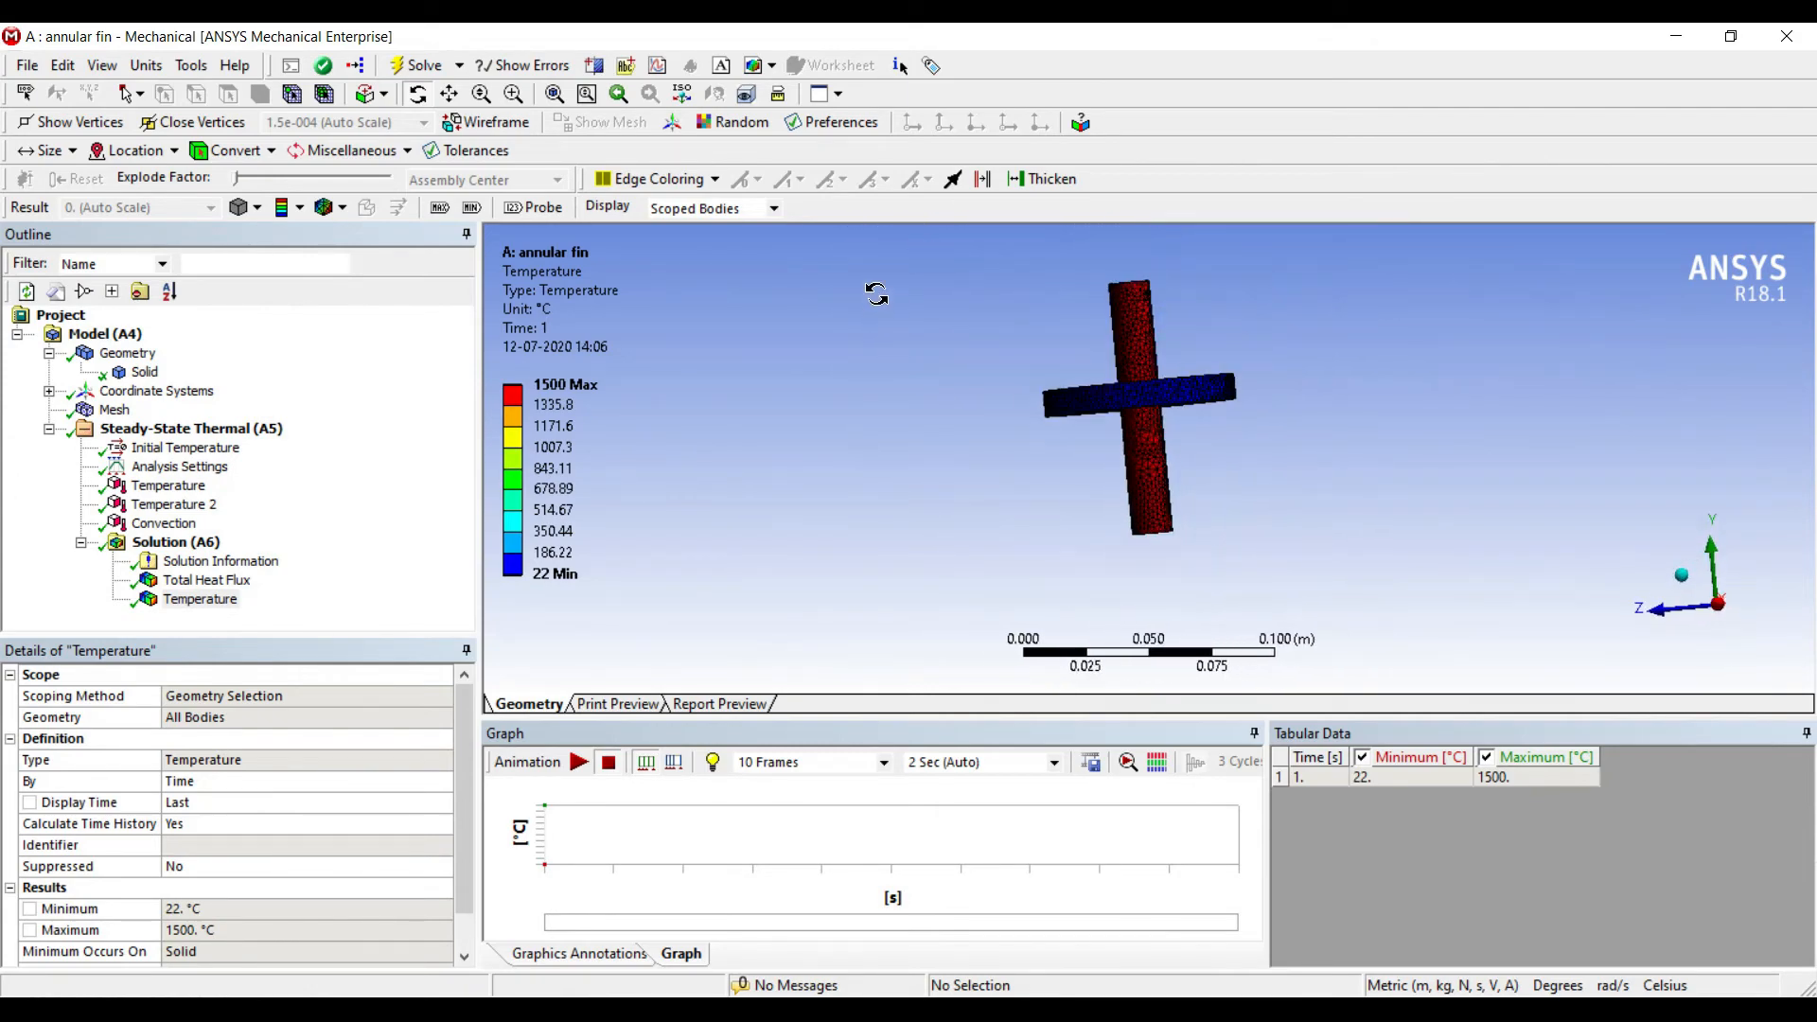
Step: Turn on the maximum and minimum markers for the Temperature result and inspect the contours across the fin face
click(440, 207)
click(472, 208)
drag(968, 349, 885, 218)
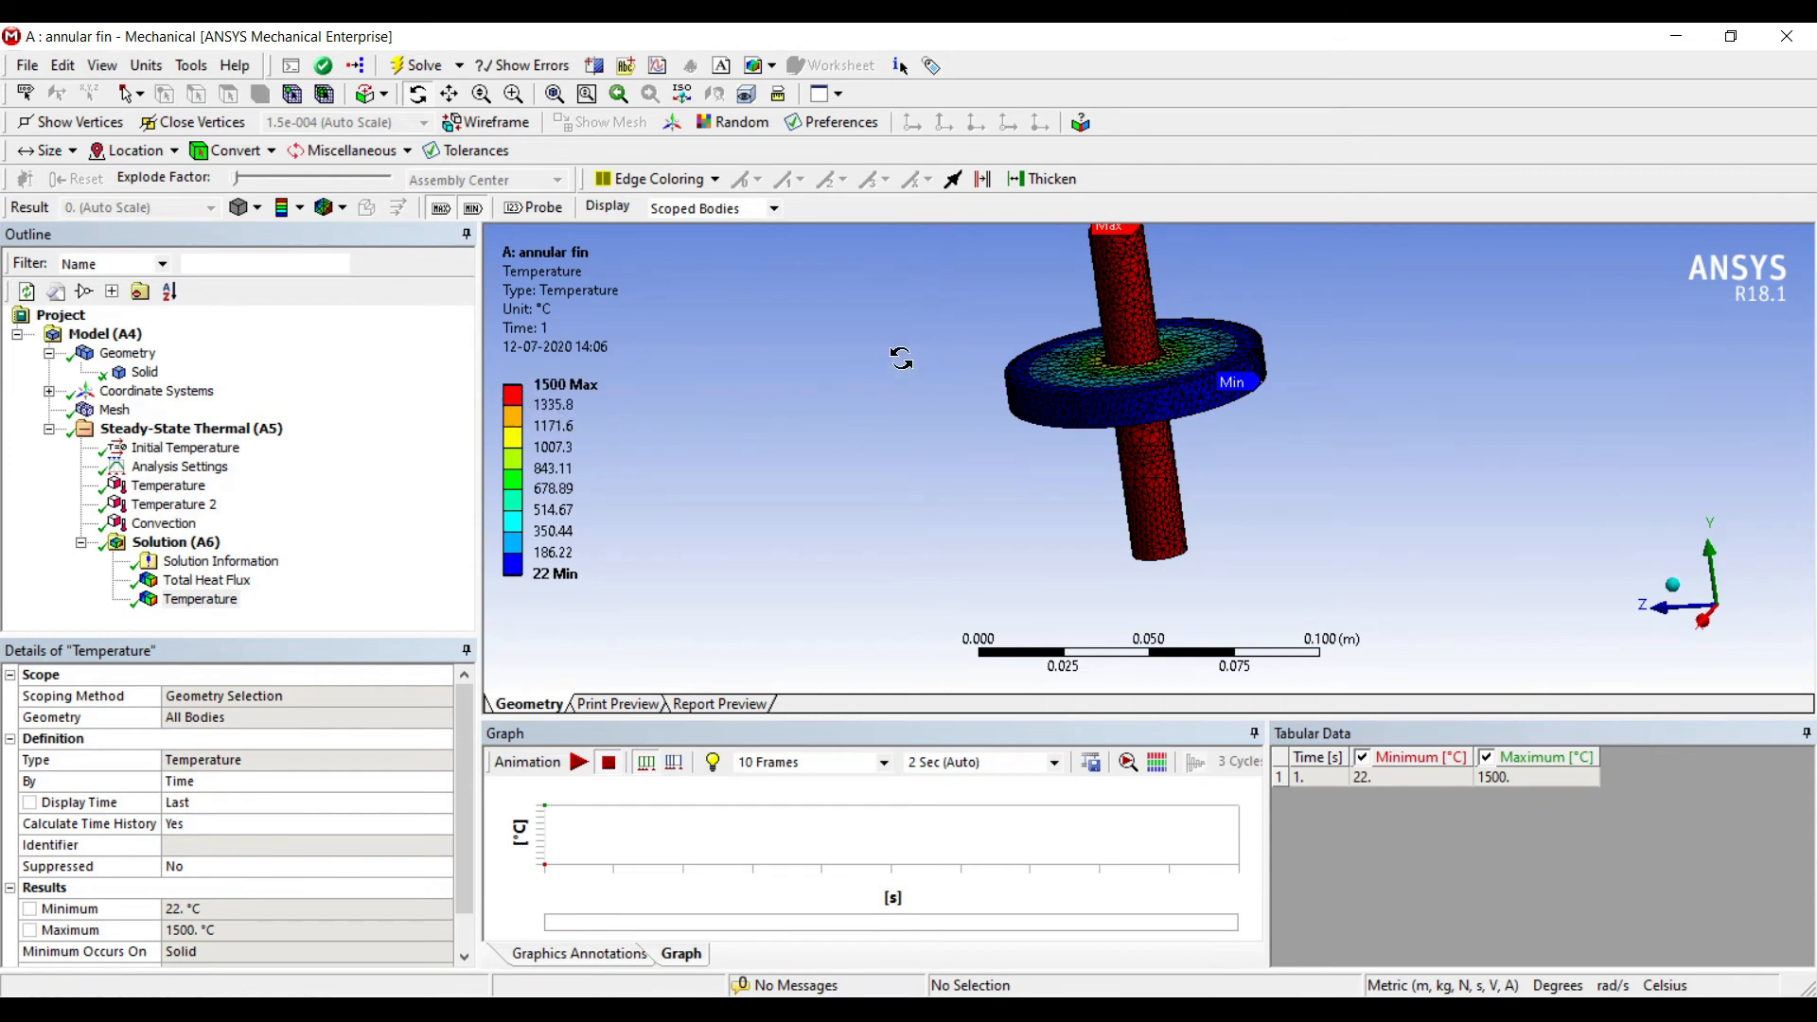
scroll(915, 360, up, 3)
drag(930, 341, 932, 376)
scroll(899, 333, up, 5)
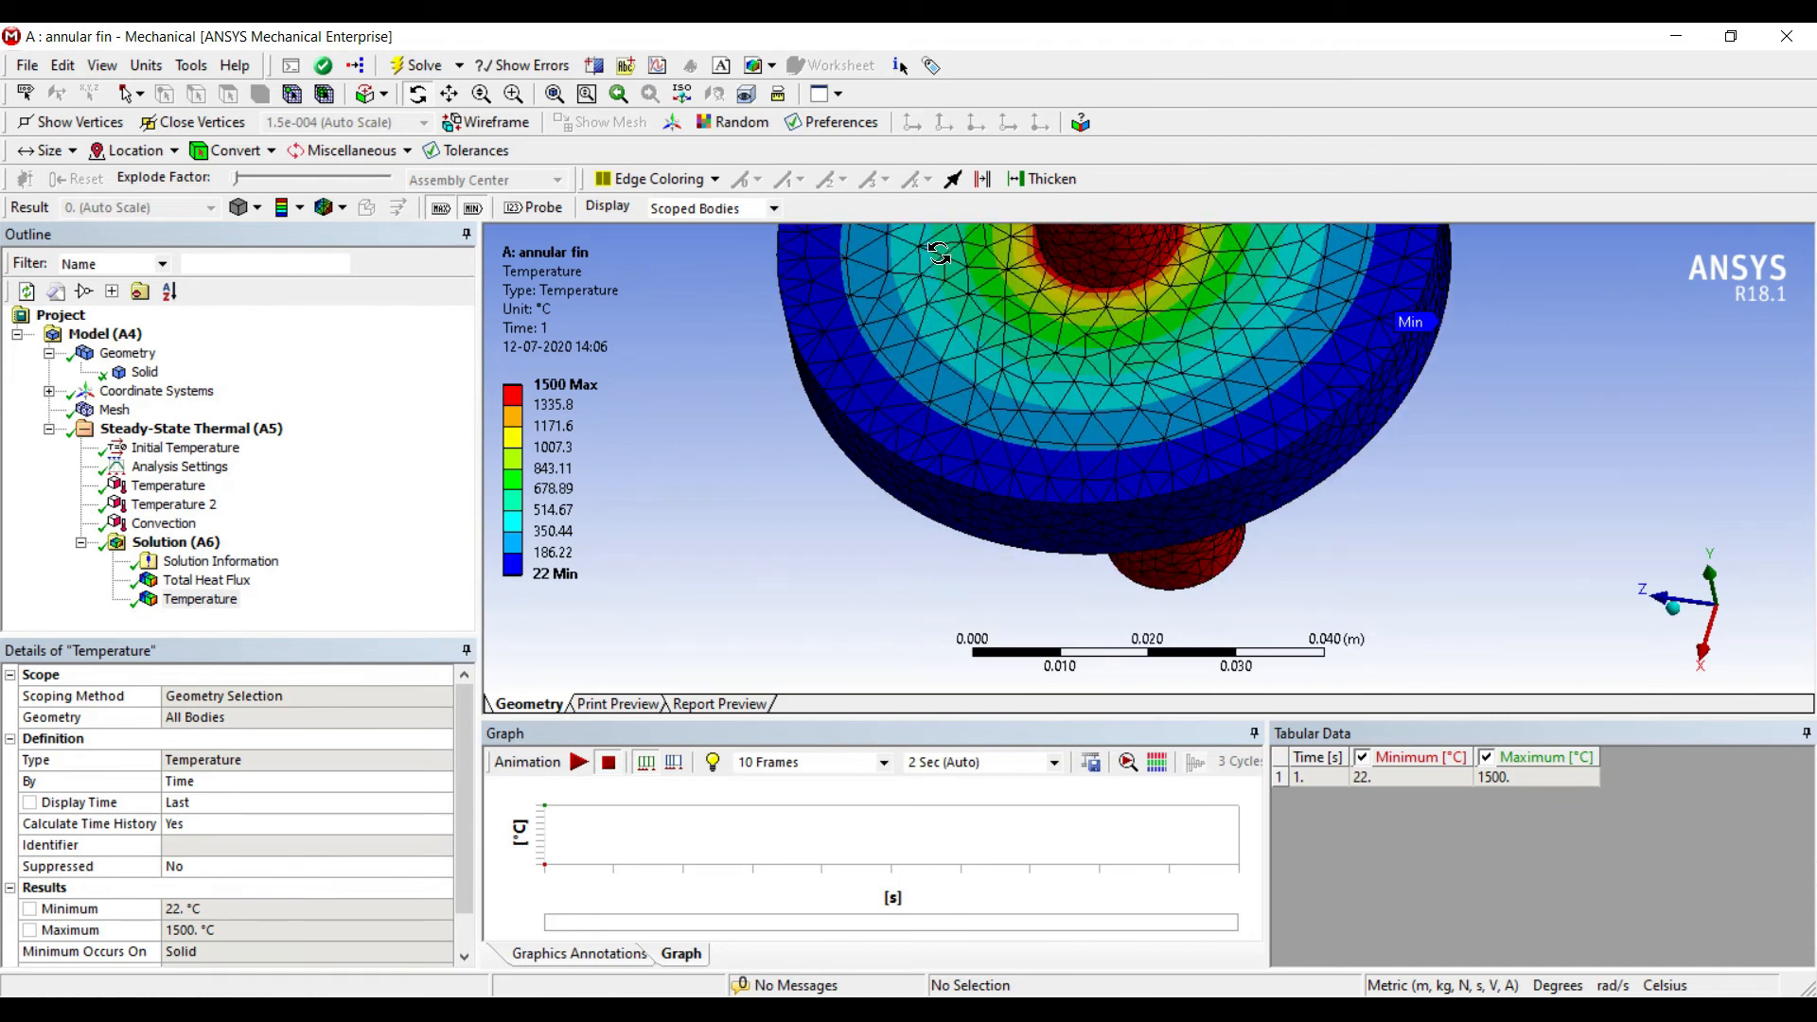
scroll(936, 263, down, 3)
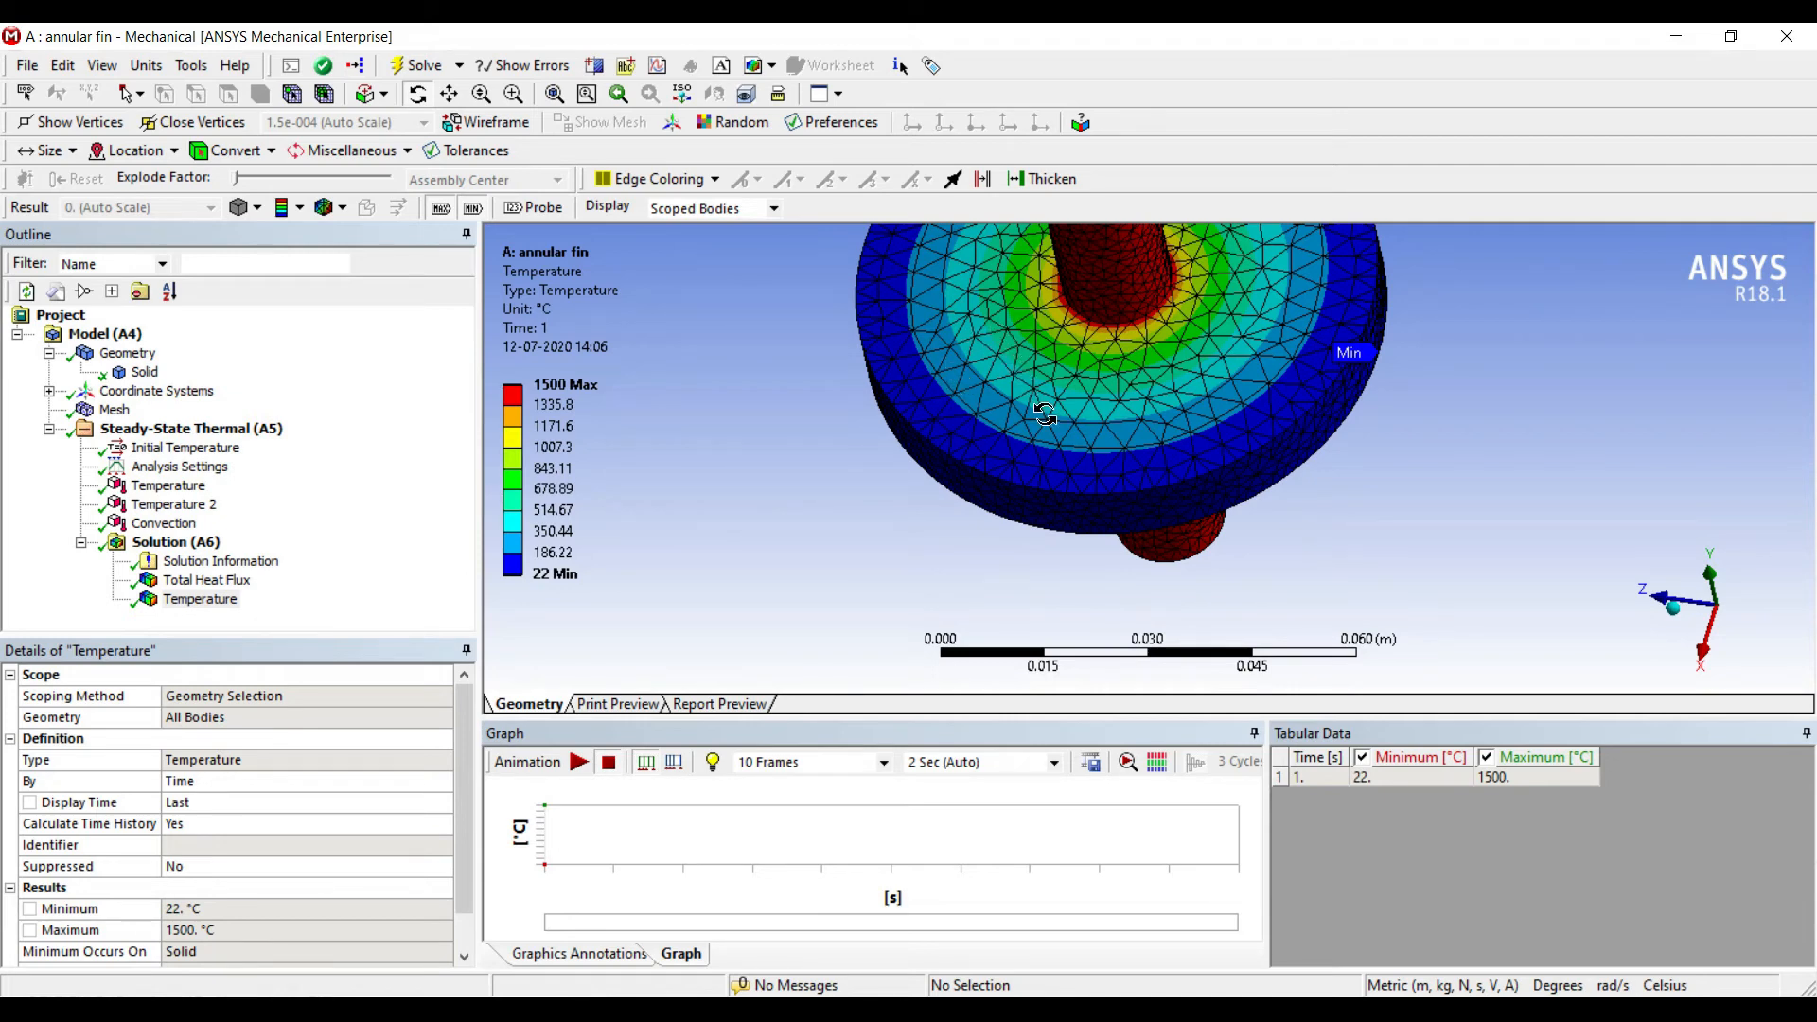
drag(1045, 414, 886, 285)
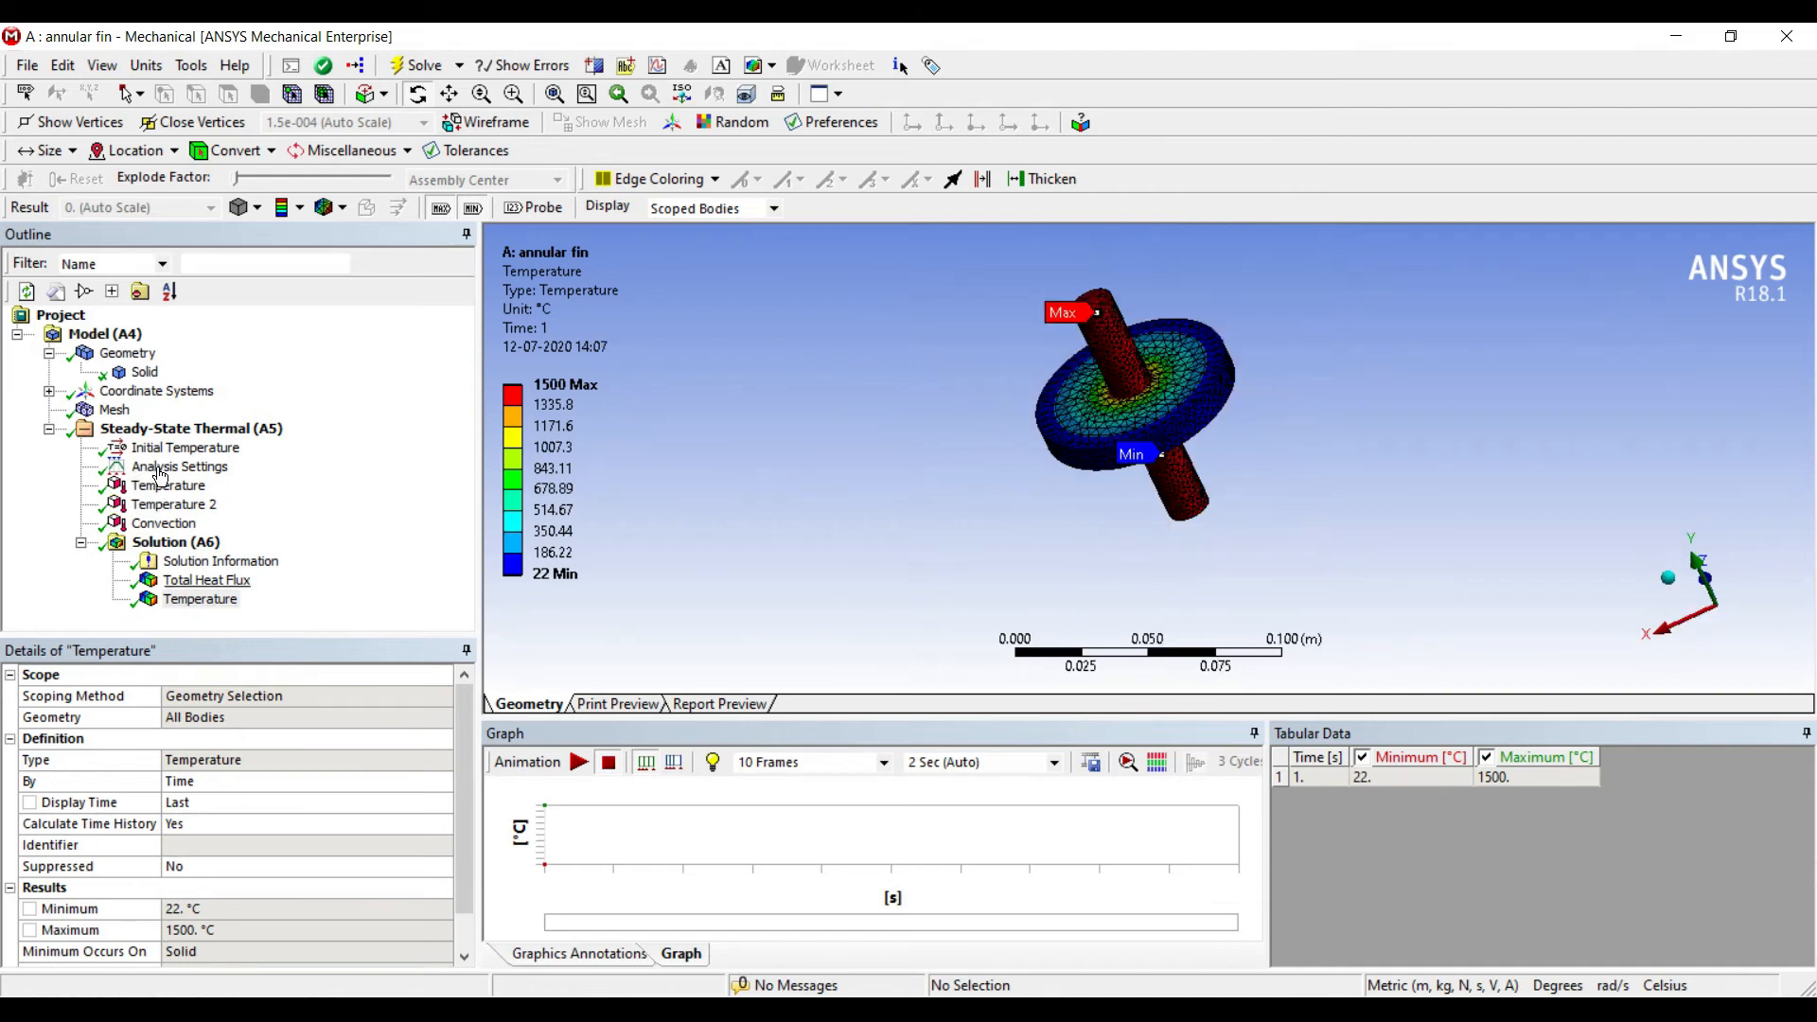
Step: Display the Total Heat Flux result and examine its distribution around the junction of shaft and fin
click(207, 580)
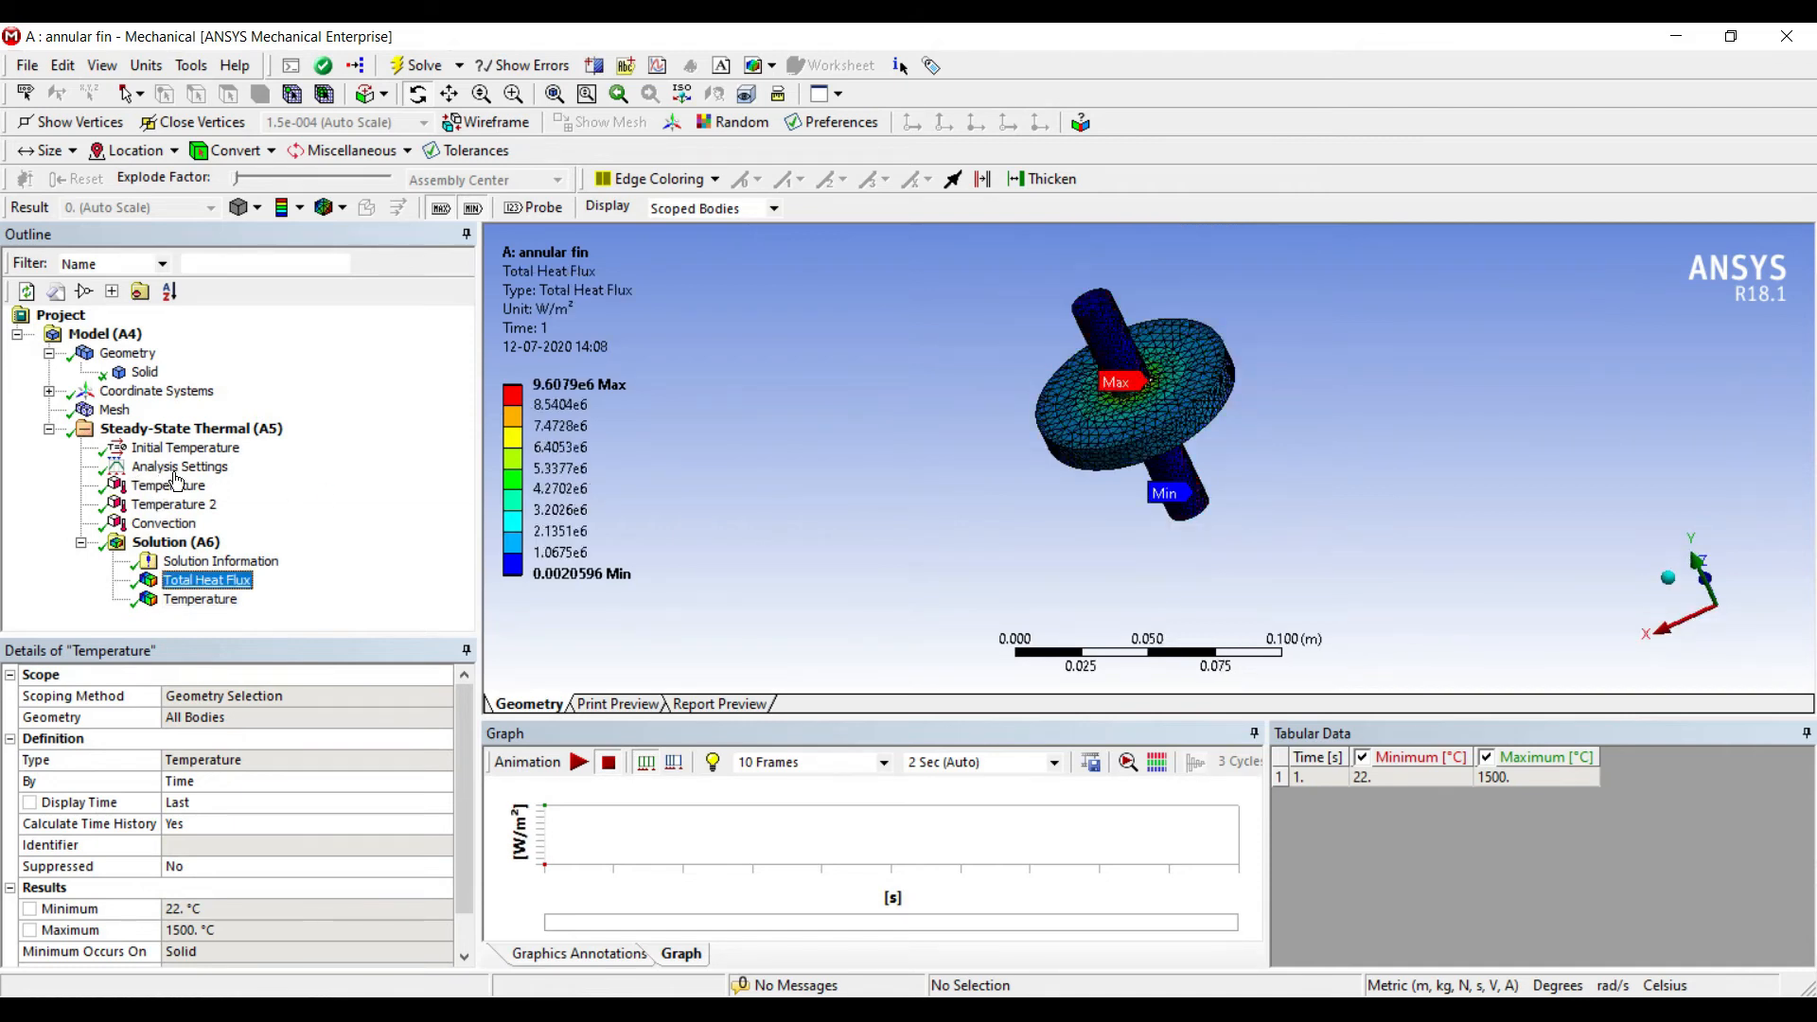
scroll(842, 390, up, 2)
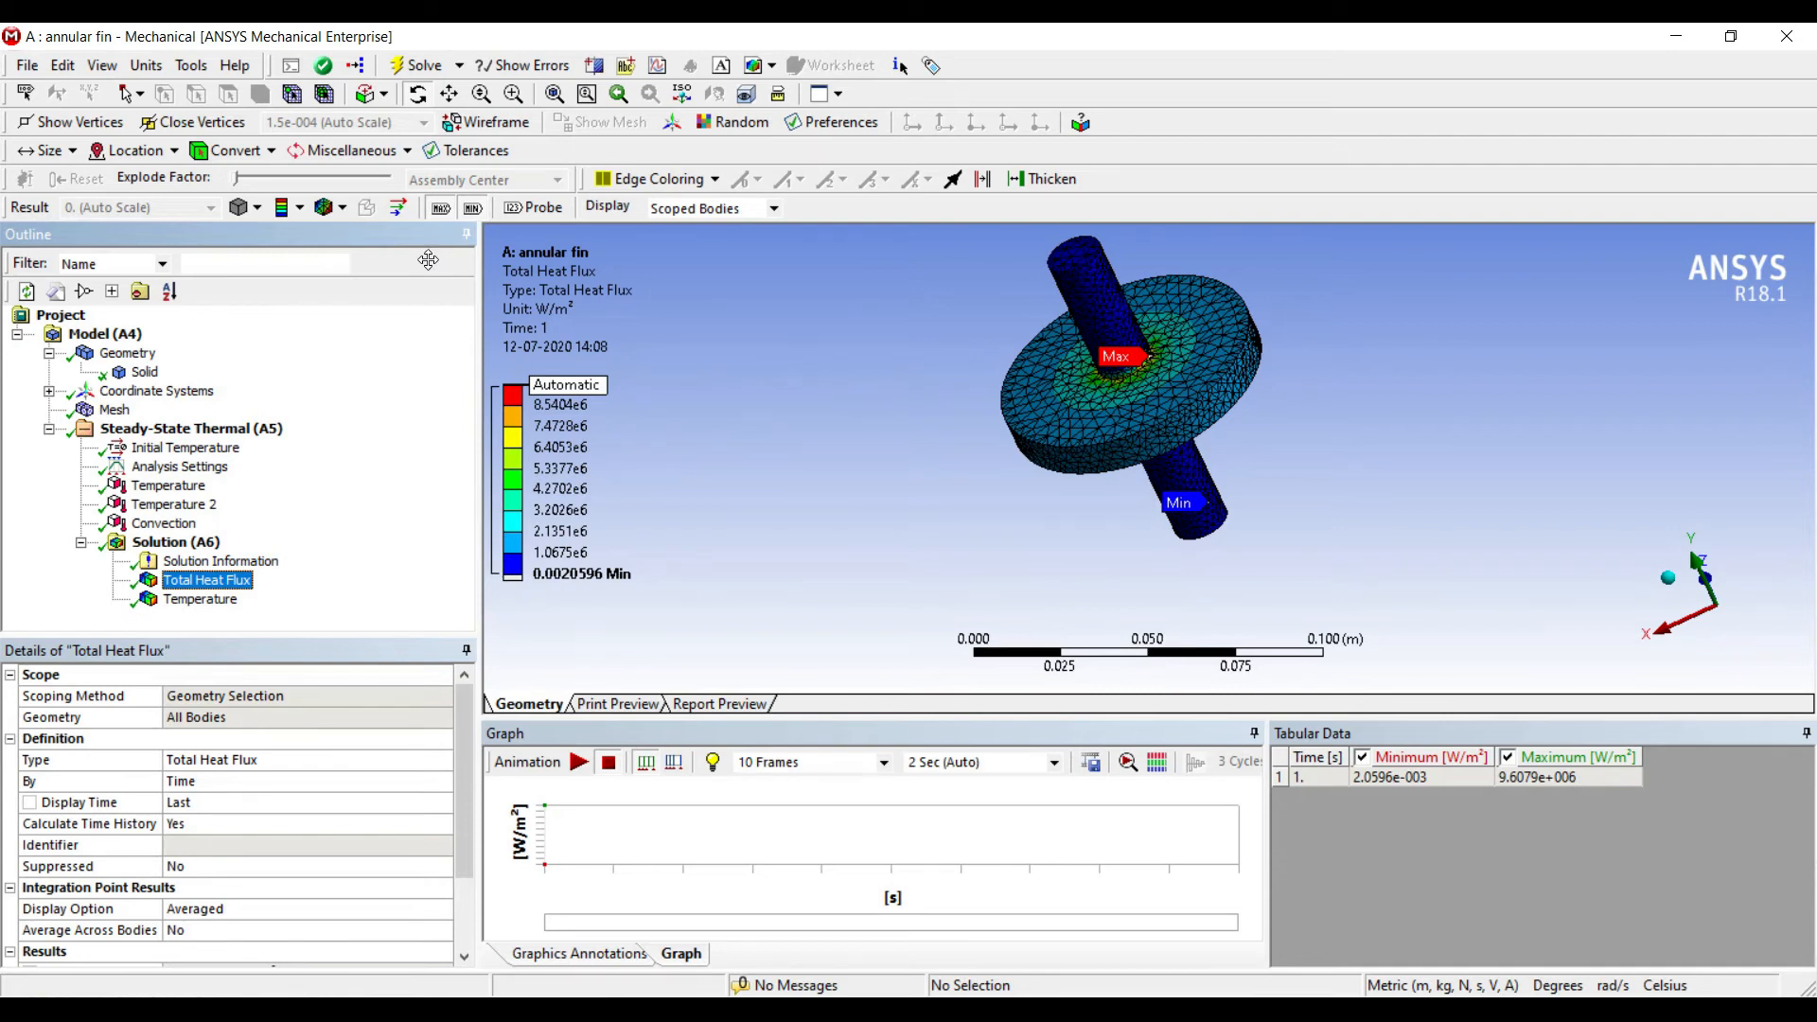
scroll(963, 324, up, 2)
mouse_move(962, 325)
mouse_down()
mouse_move(838, 276)
mouse_move(1014, 284)
mouse_move(1016, 317)
mouse_move(681, 377)
mouse_move(966, 371)
mouse_move(921, 346)
mouse_move(954, 288)
mouse_move(1022, 378)
mouse_move(856, 430)
mouse_move(973, 359)
mouse_move(960, 349)
mouse_up()
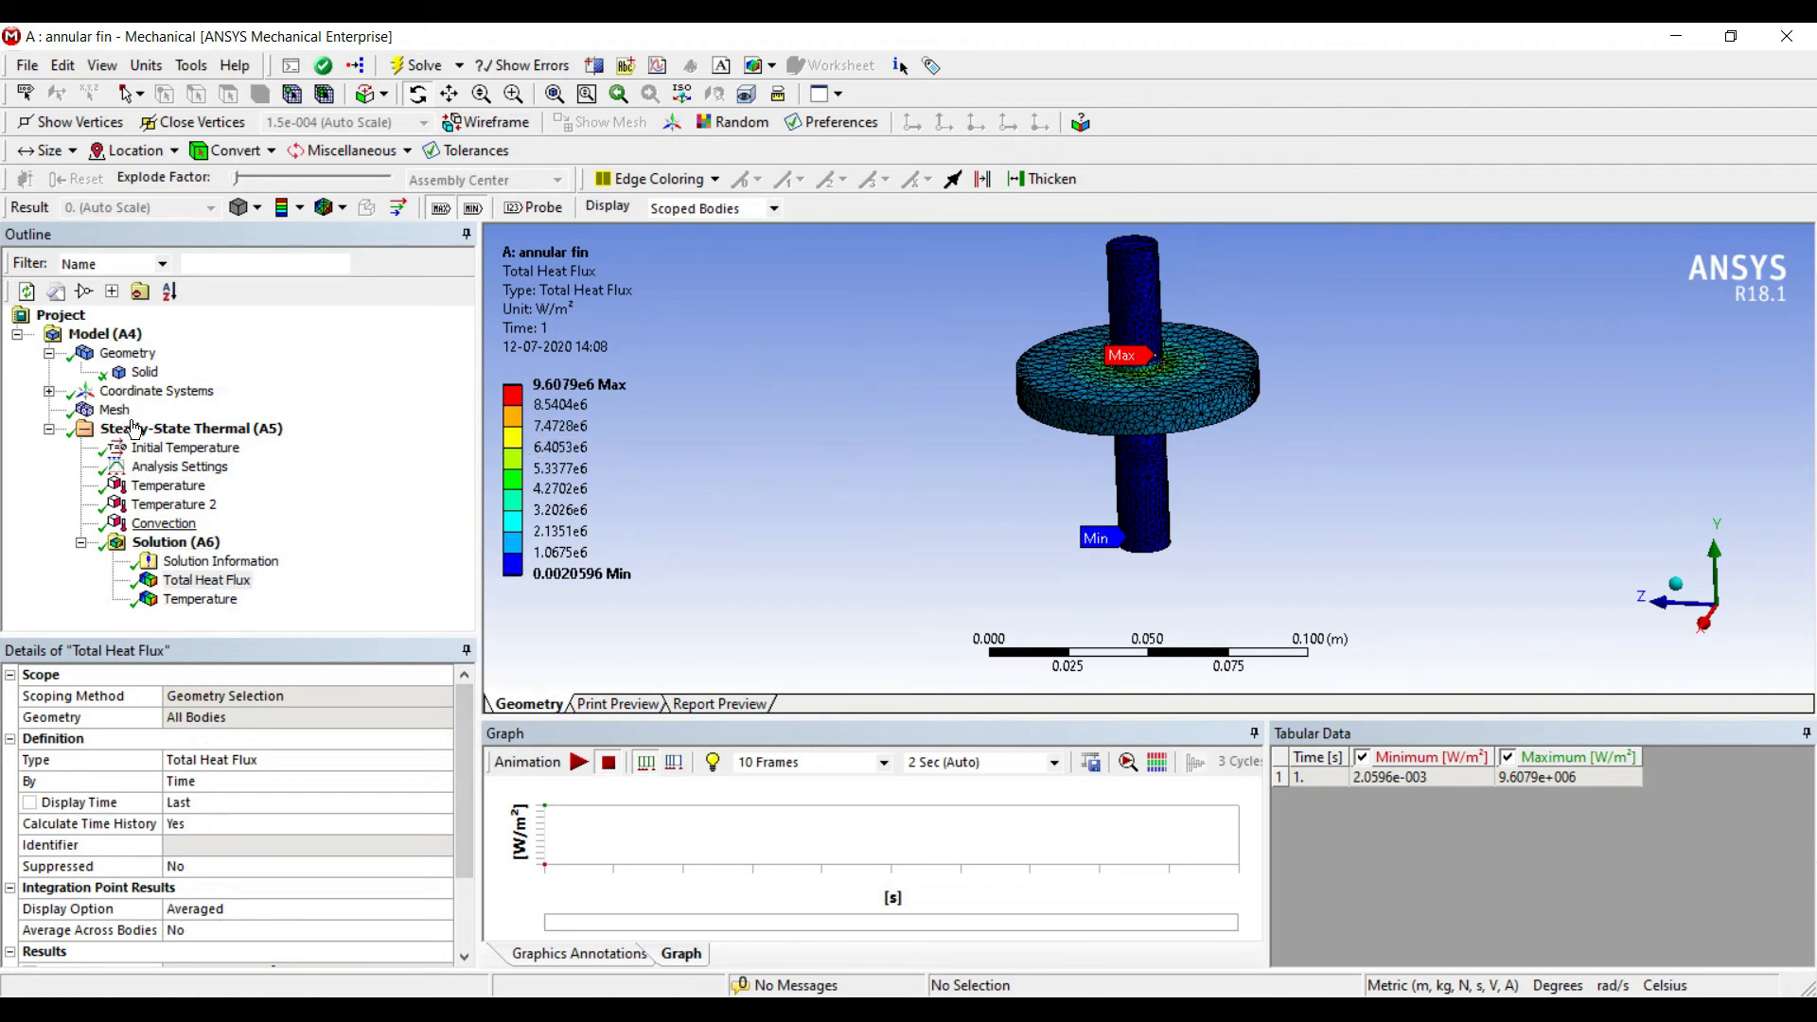
Step: Review the convection load and both temperature loads applied in the steady-state thermal analysis
click(161, 523)
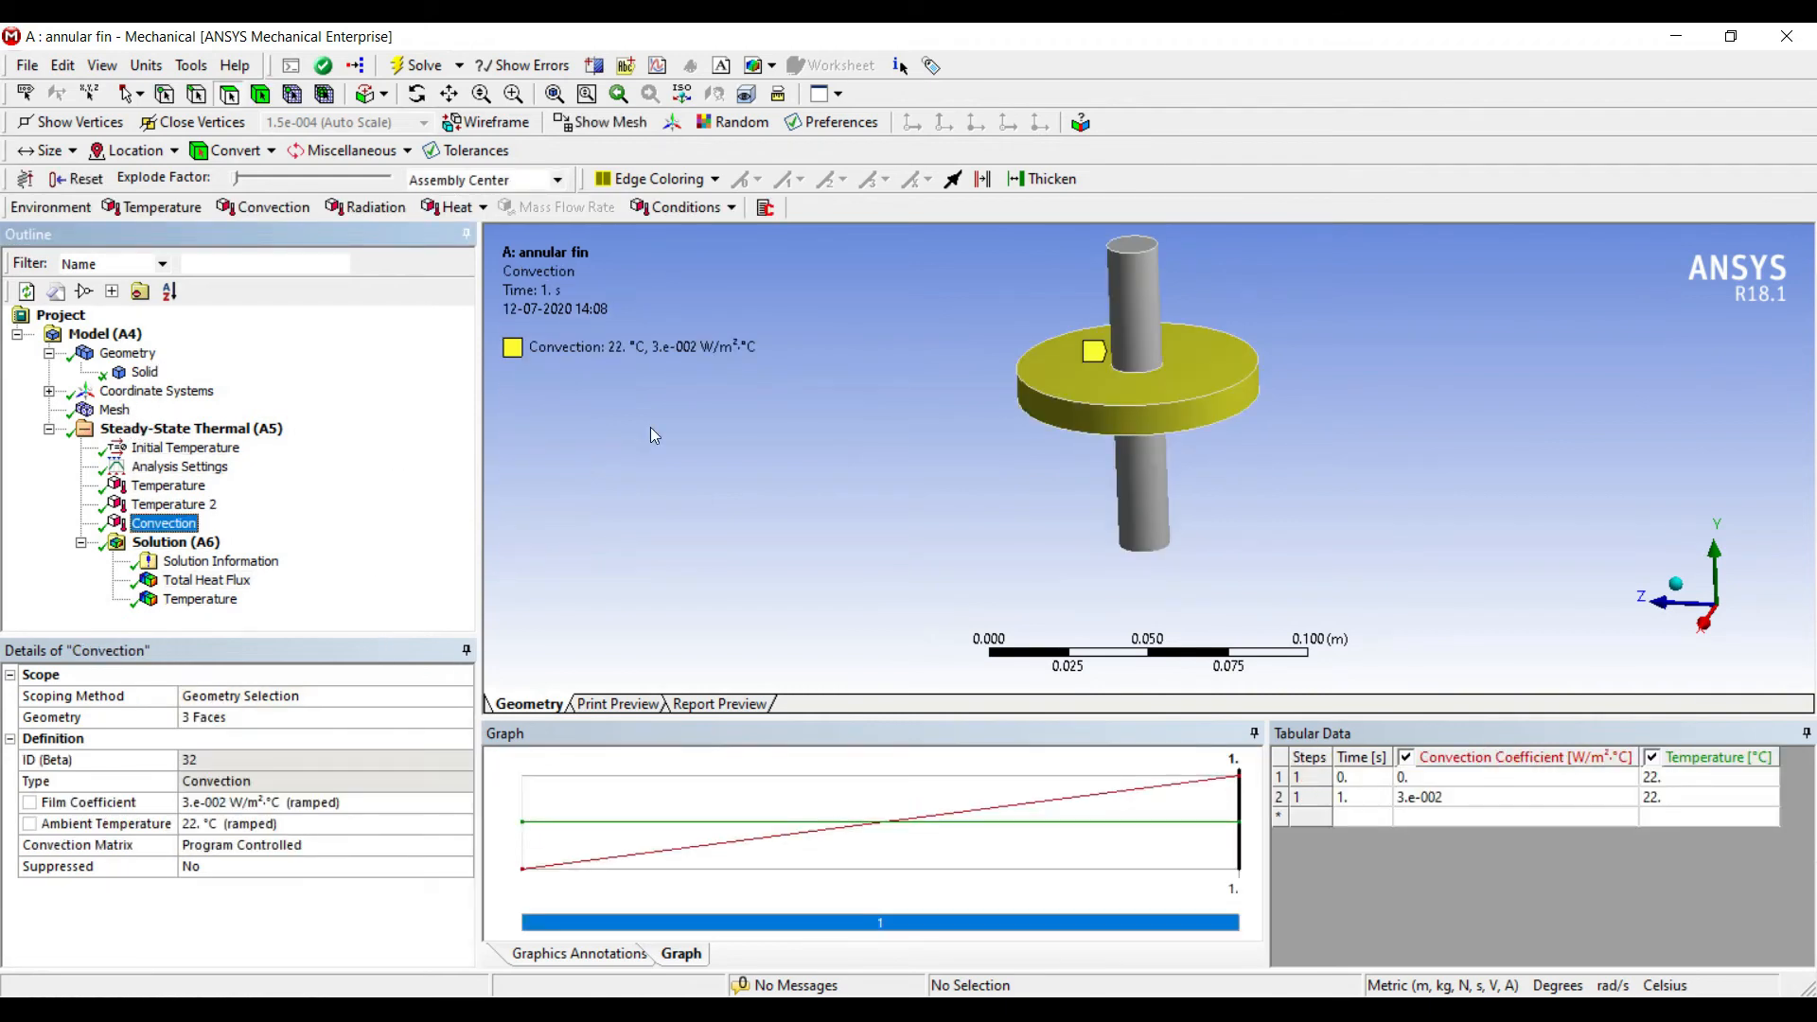
key(Up)
key(Up)
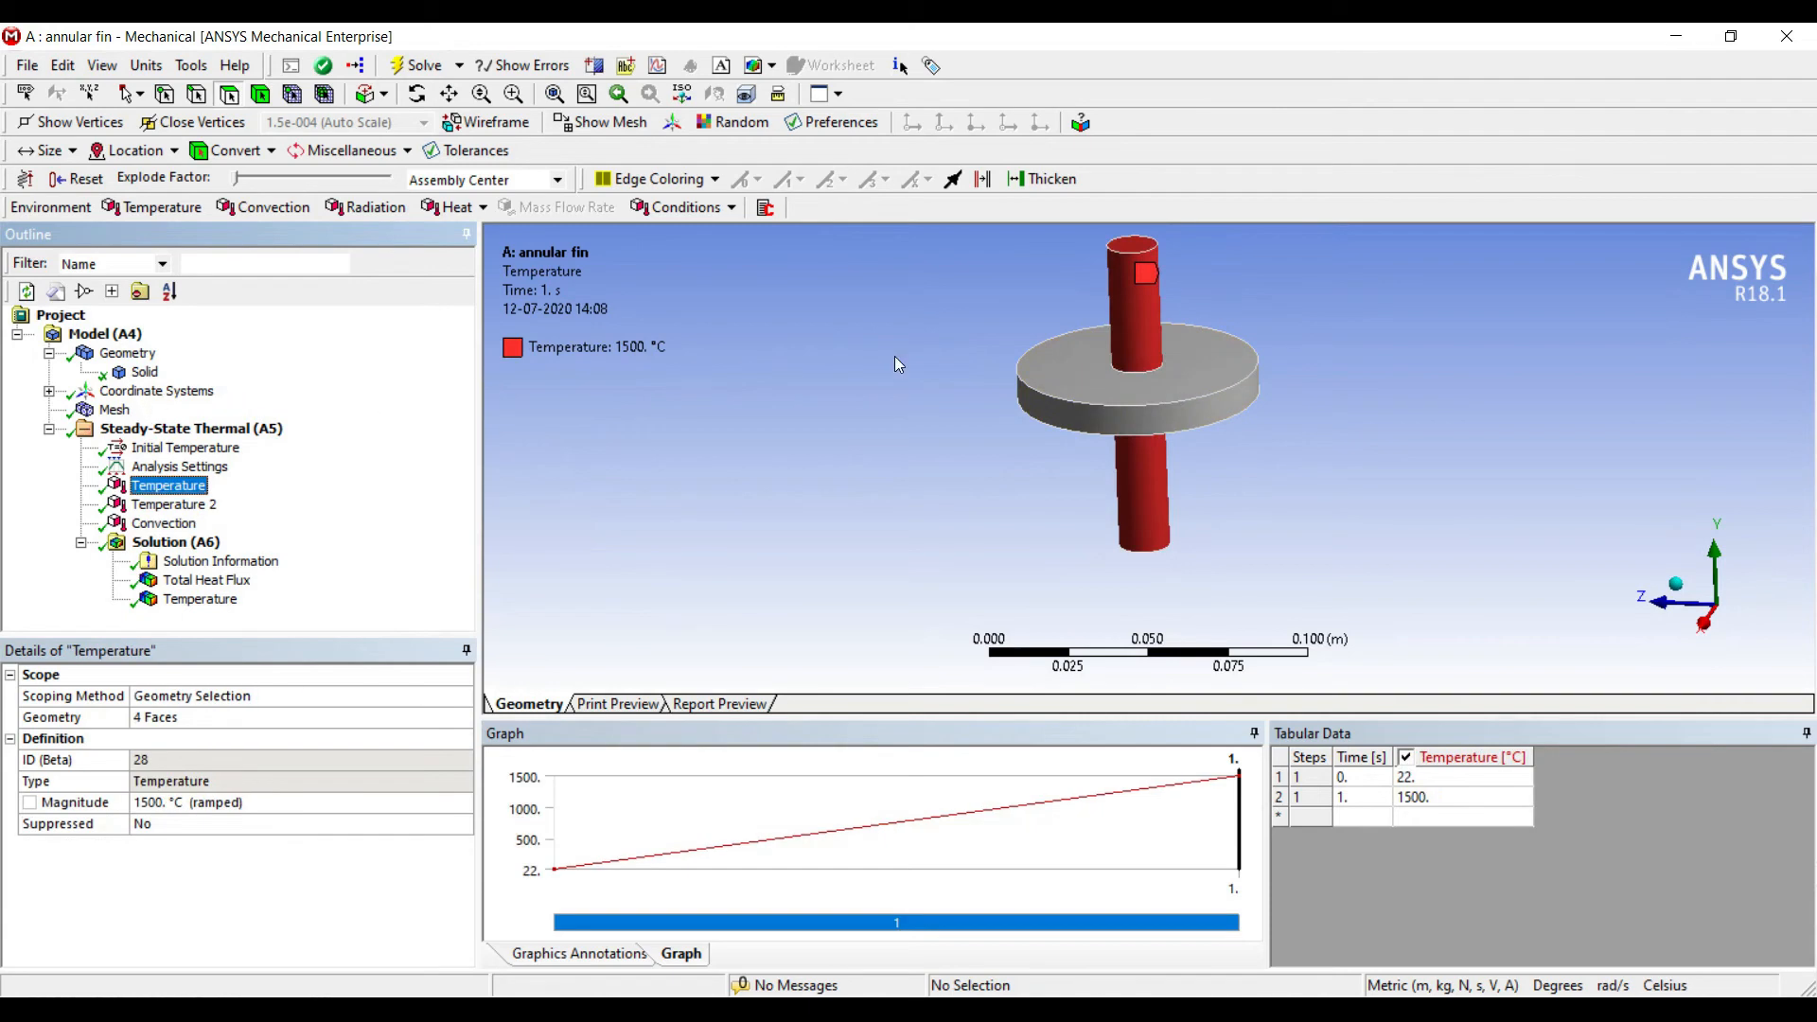
key(Down)
key(Down)
key(Down)
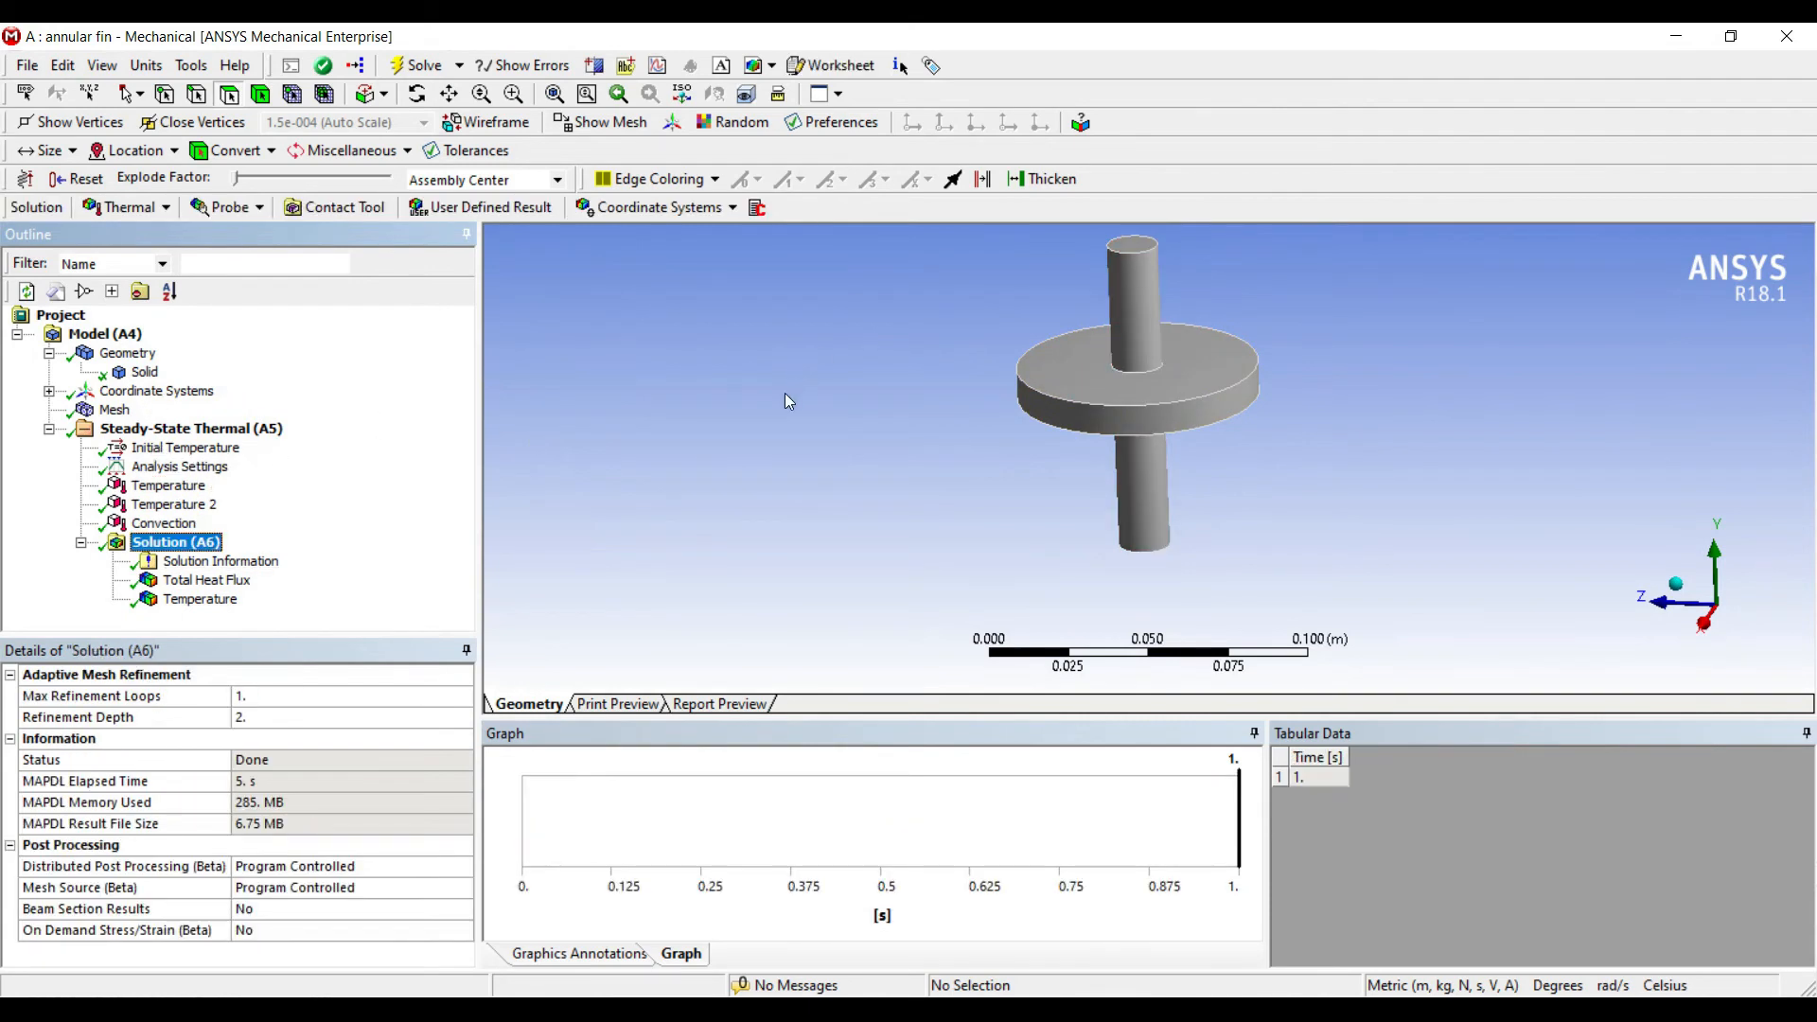
Step: Play the animation of the Temperature result and watch the heat spread through the shaft and fin from several angles
key(Down)
key(Down)
key(Down)
click(577, 761)
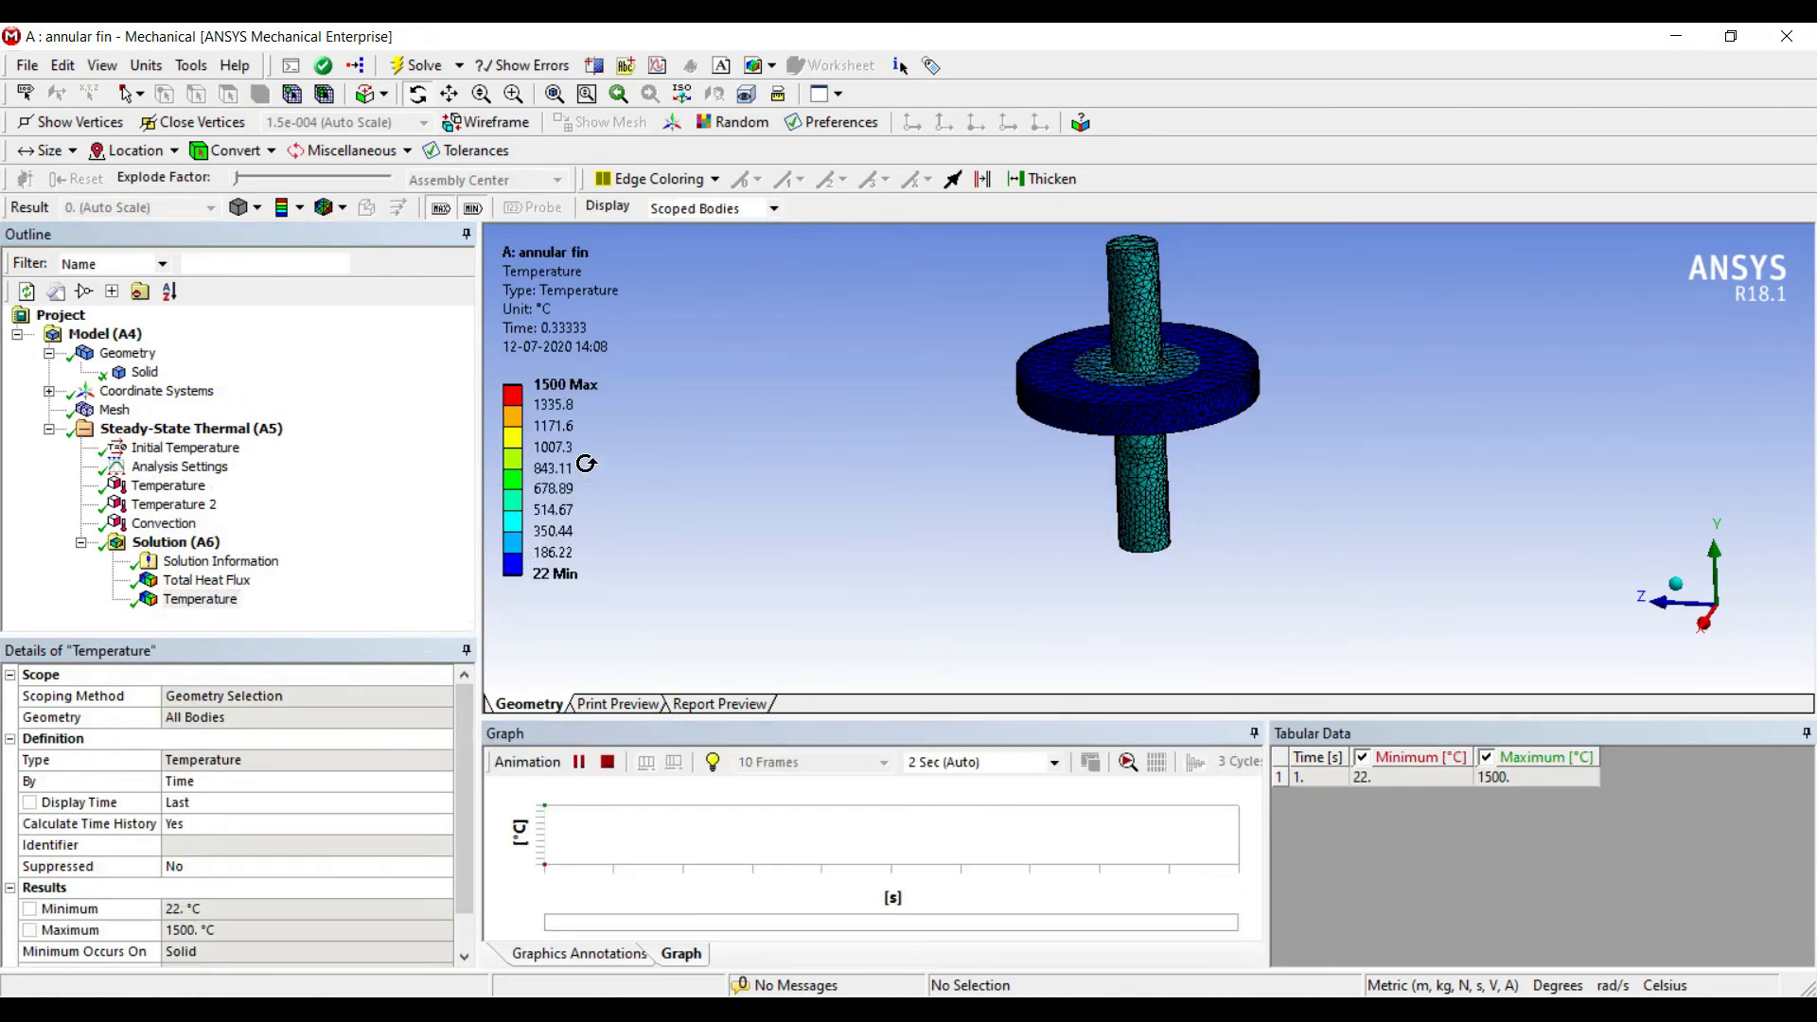
scroll(871, 378, up, 2)
drag(933, 338, 921, 379)
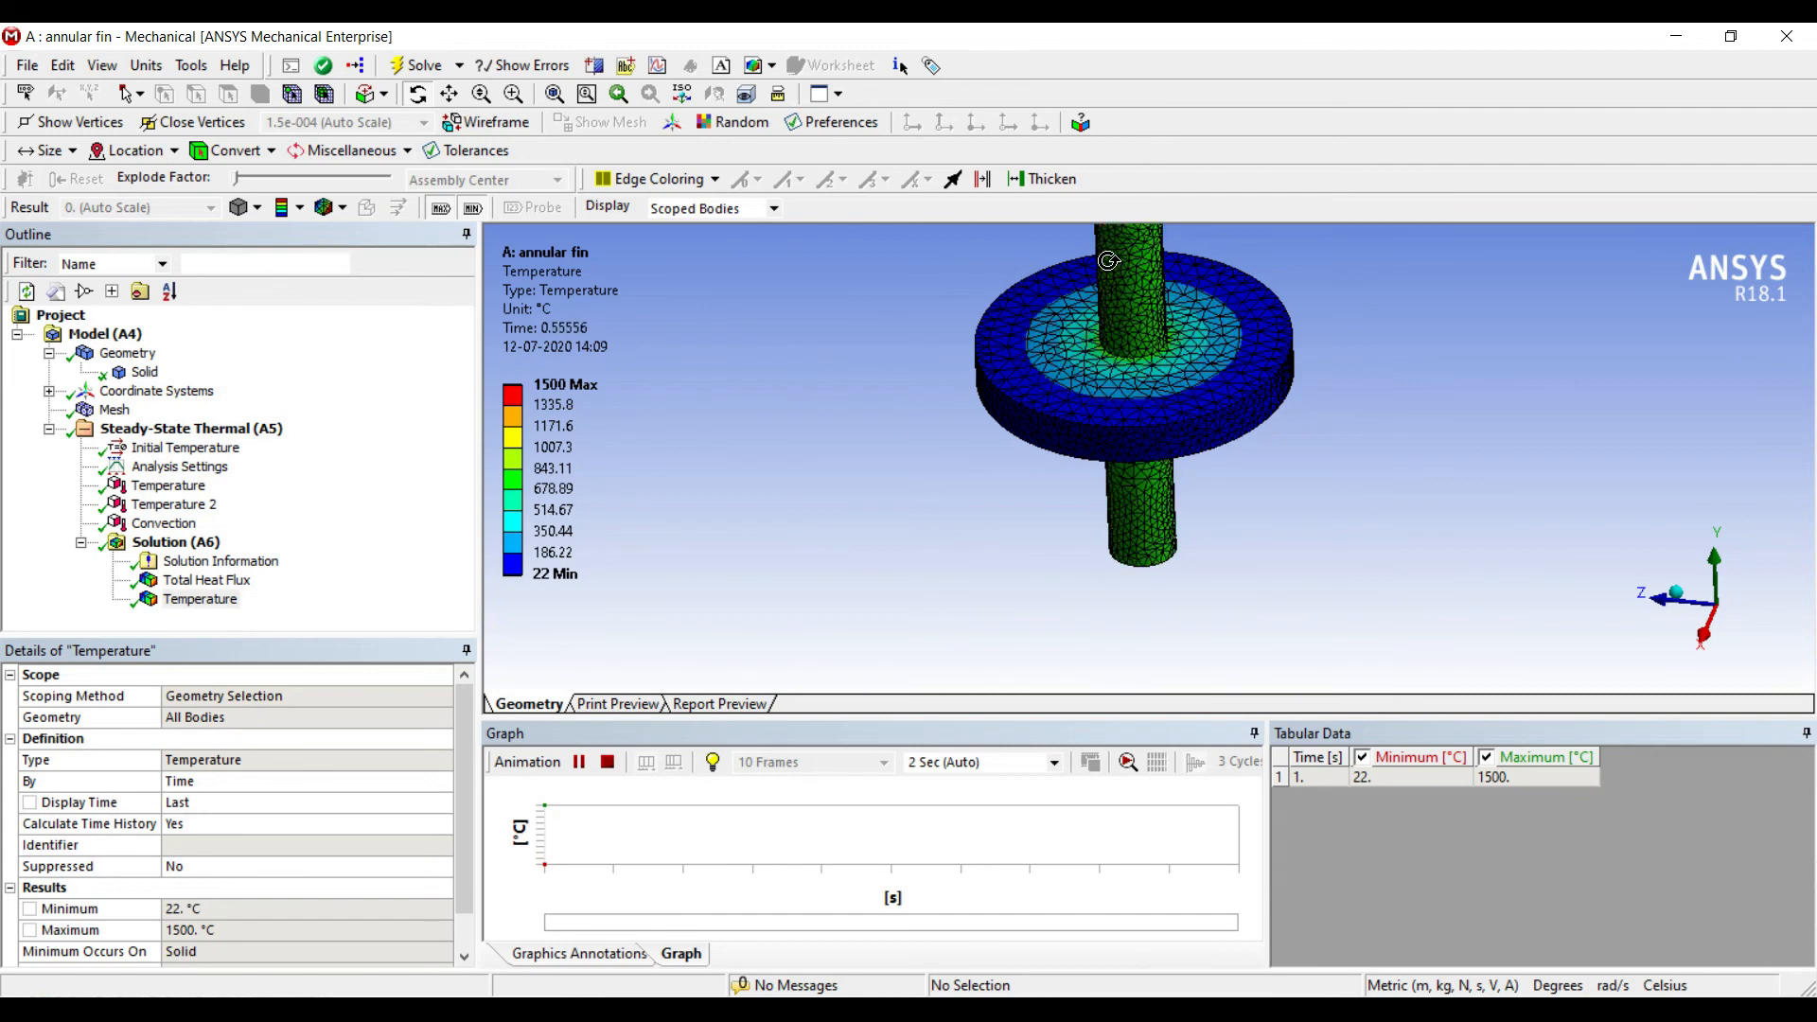
drag(1032, 291, 924, 373)
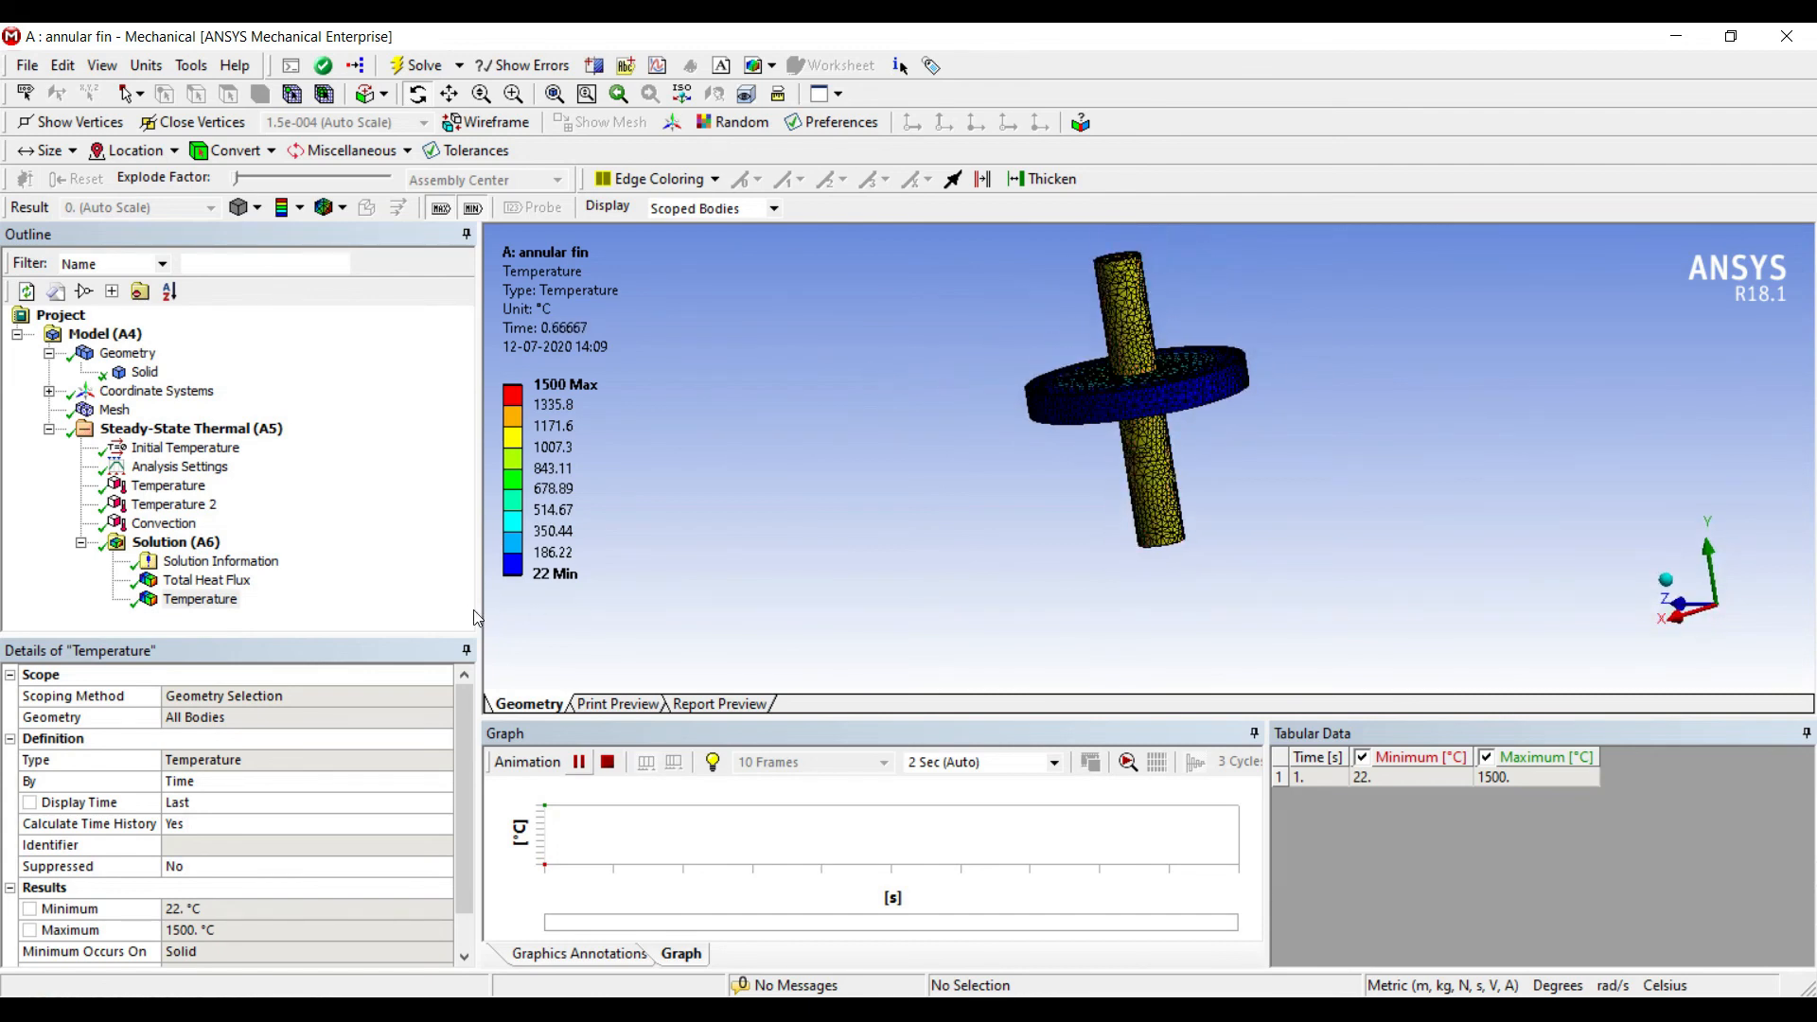